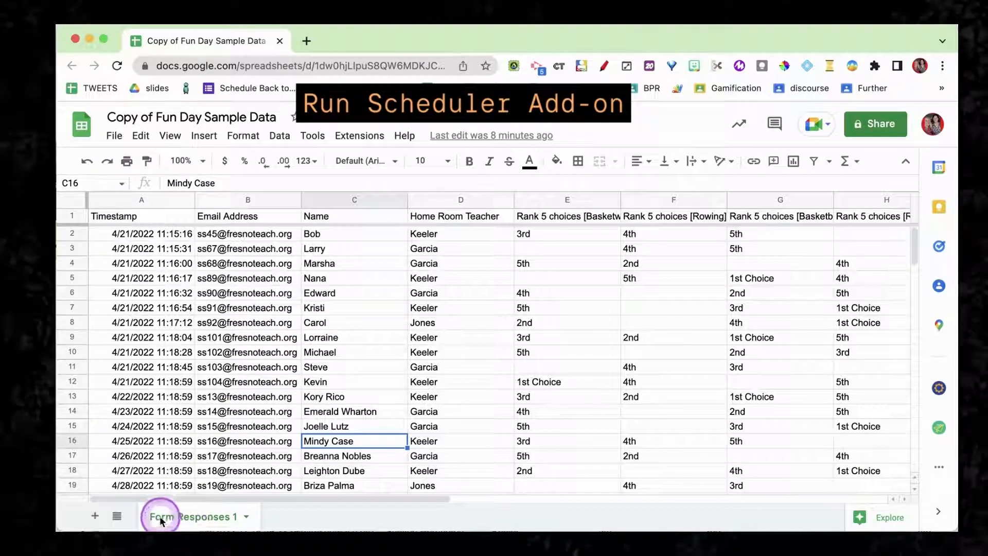
- Run Setup Schedule from the Scheduler add-on on the form responses with 5 session slots, and dismiss its instructions
click(438, 369)
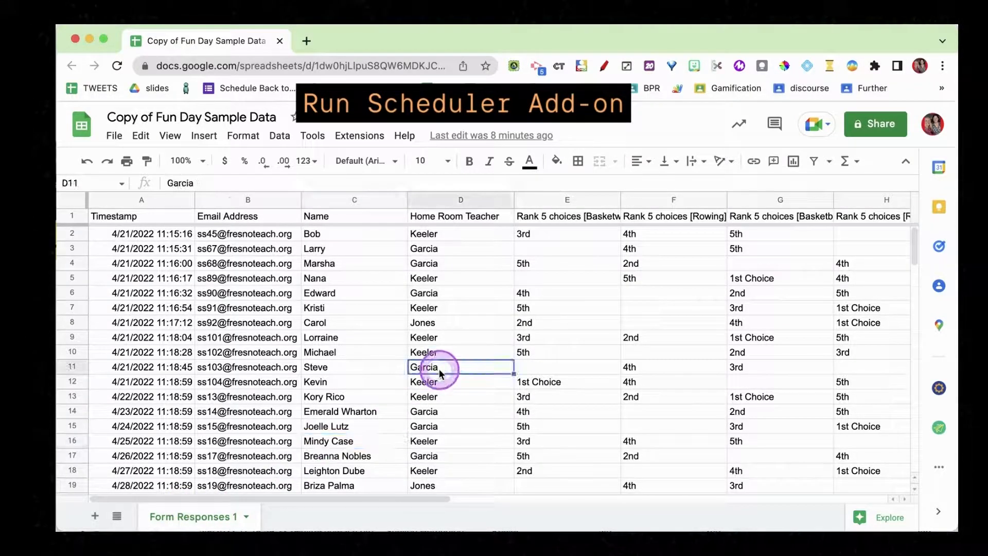
click(361, 137)
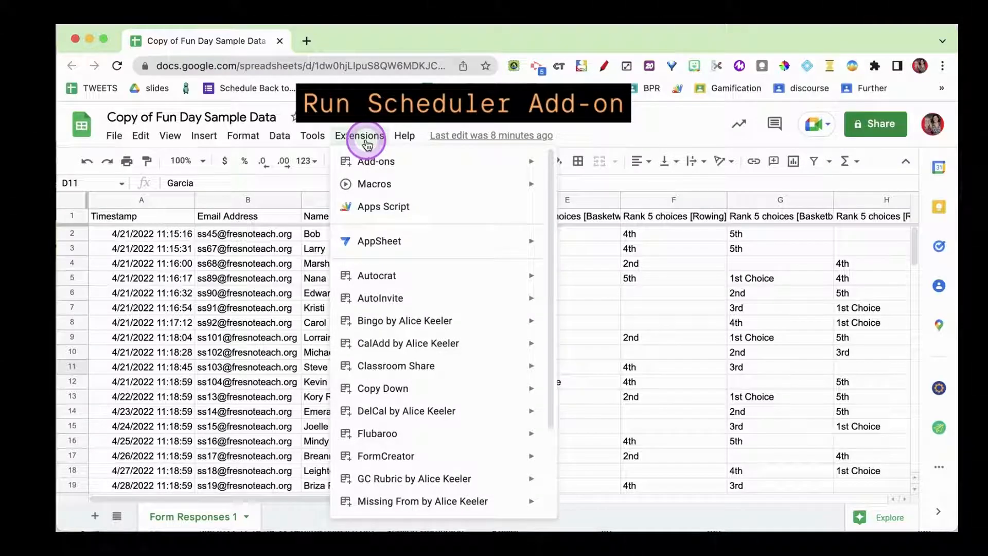
scroll(379, 325, down, 4)
mouse_move(396, 329)
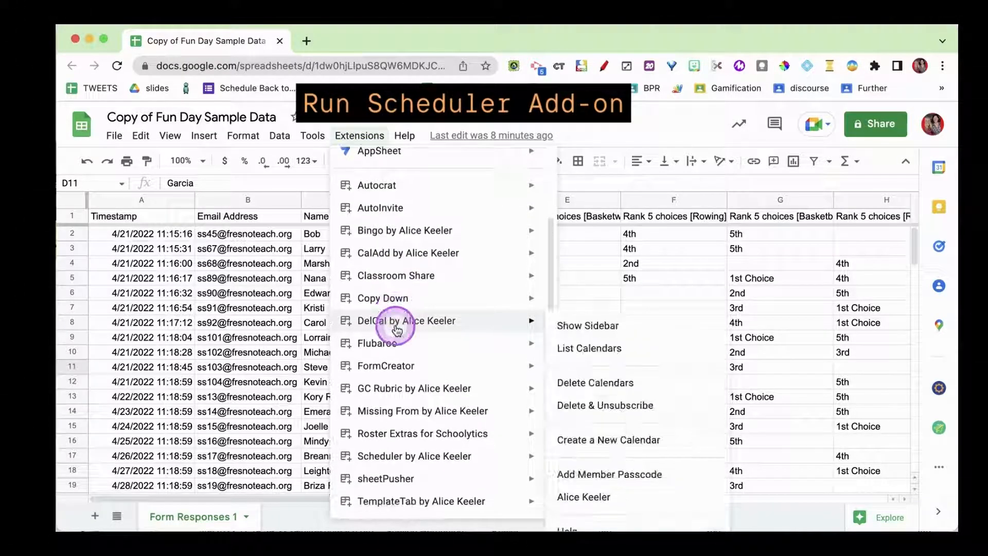
mouse_move(409, 458)
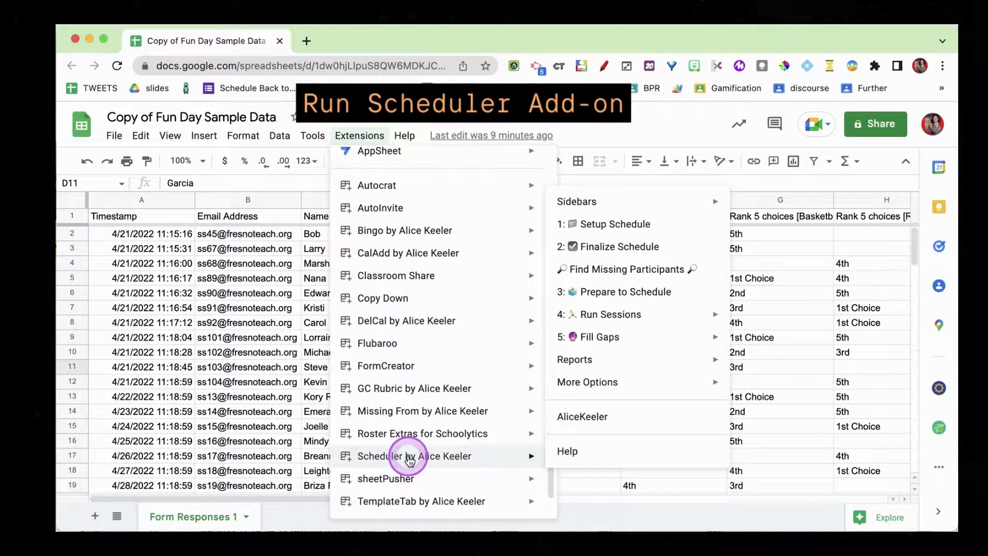
click(616, 234)
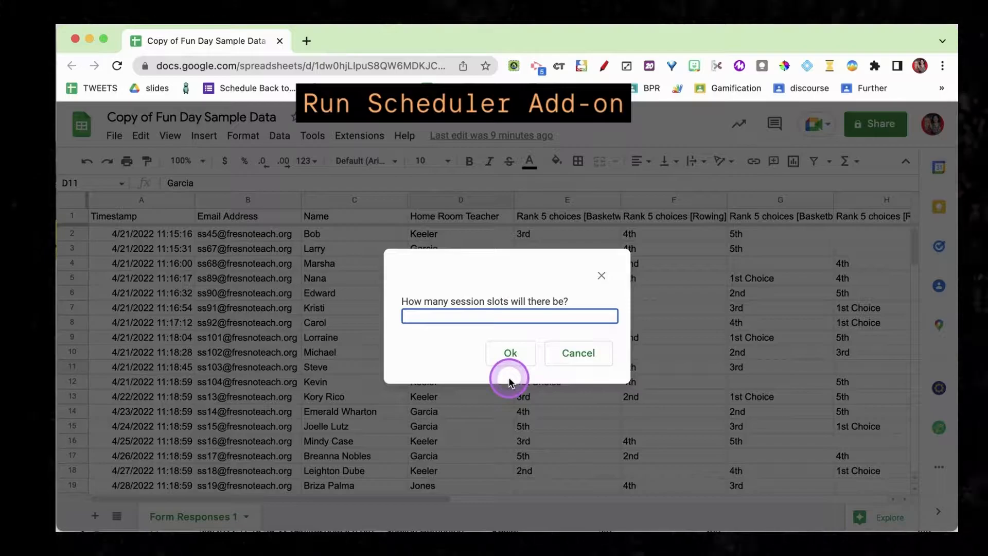
text(5)
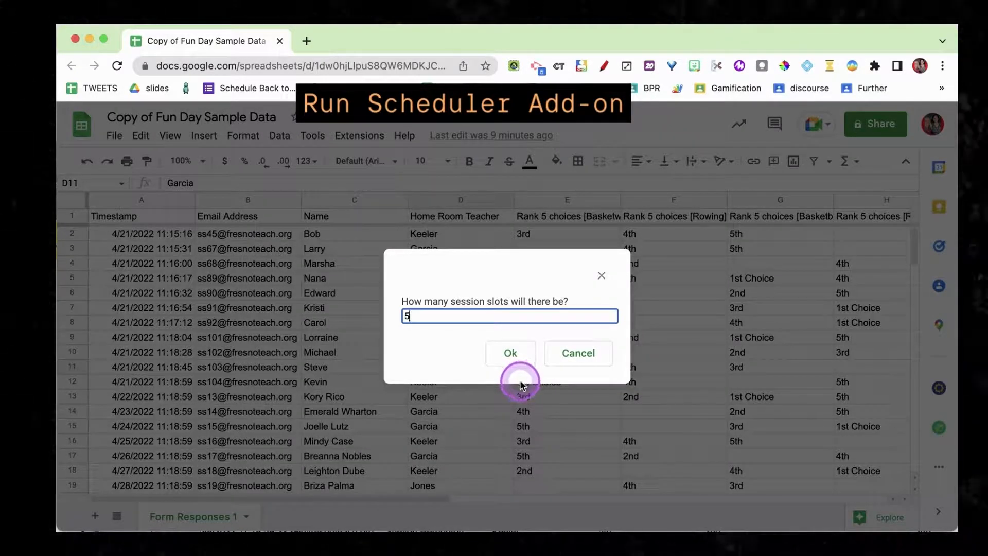
click(518, 363)
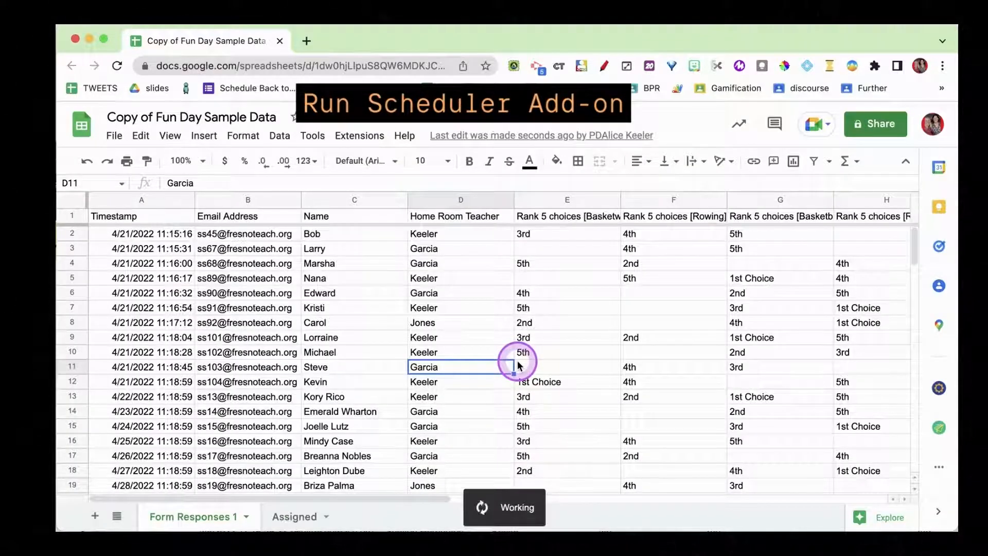
click(294, 517)
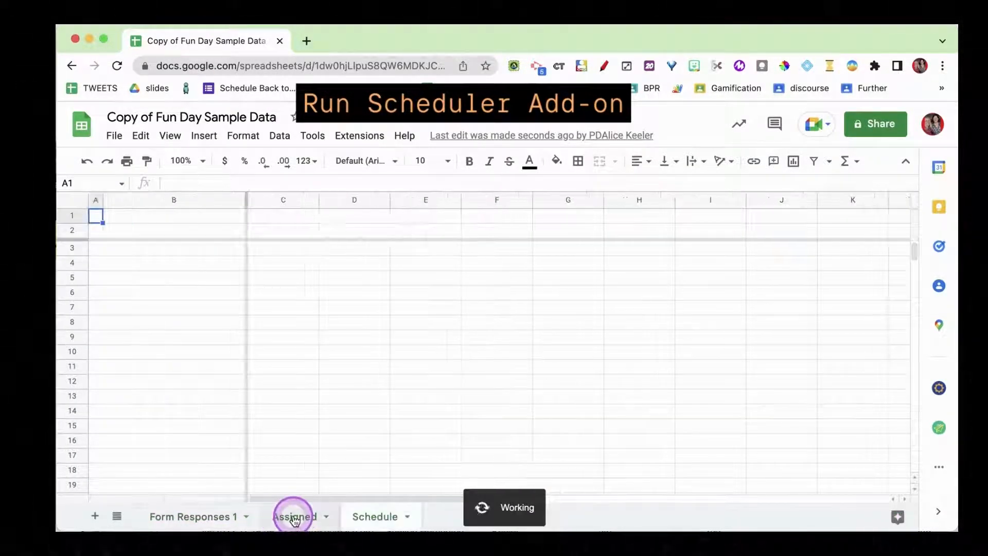
click(294, 518)
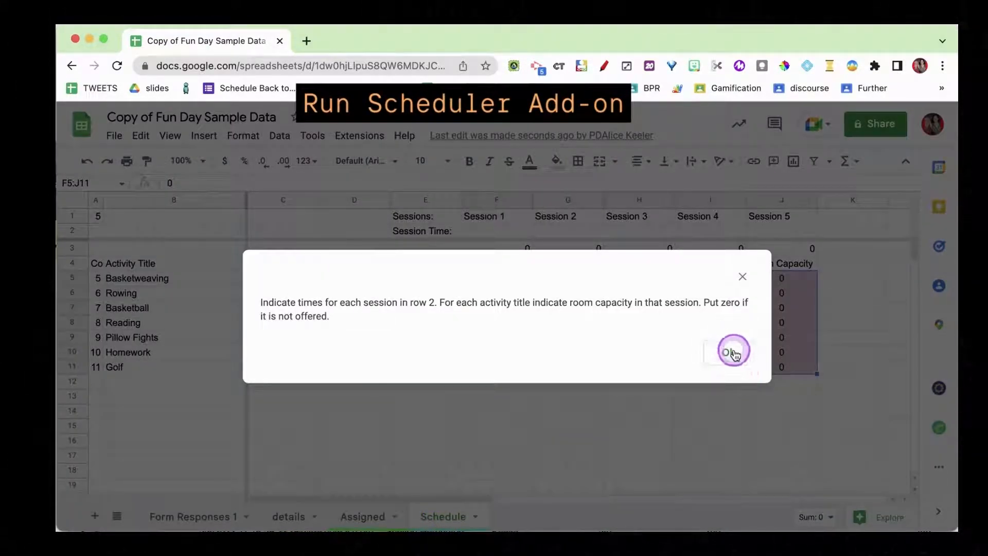
click(730, 351)
- Look over the details sheet, and the activity titles and session columns on the Schedule sheet
click(292, 518)
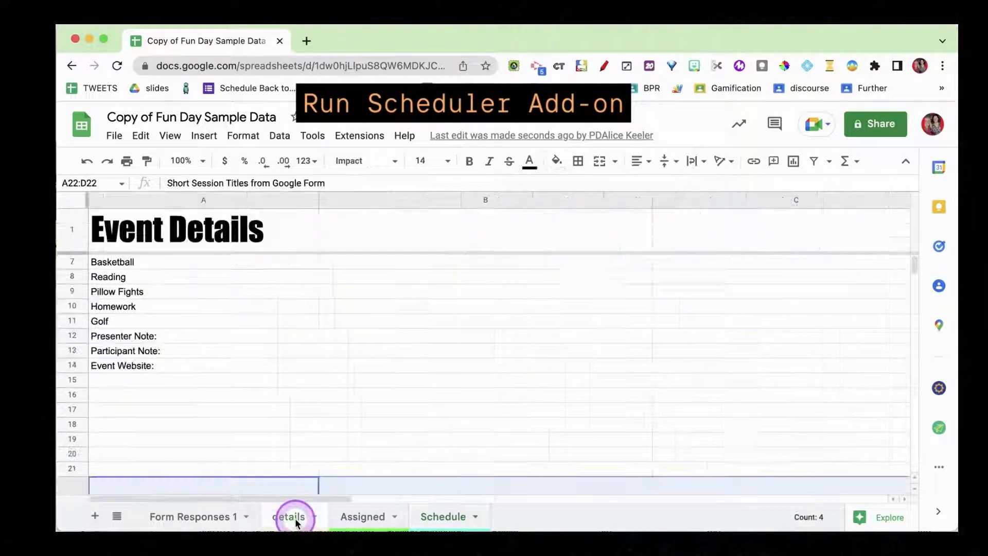
click(442, 517)
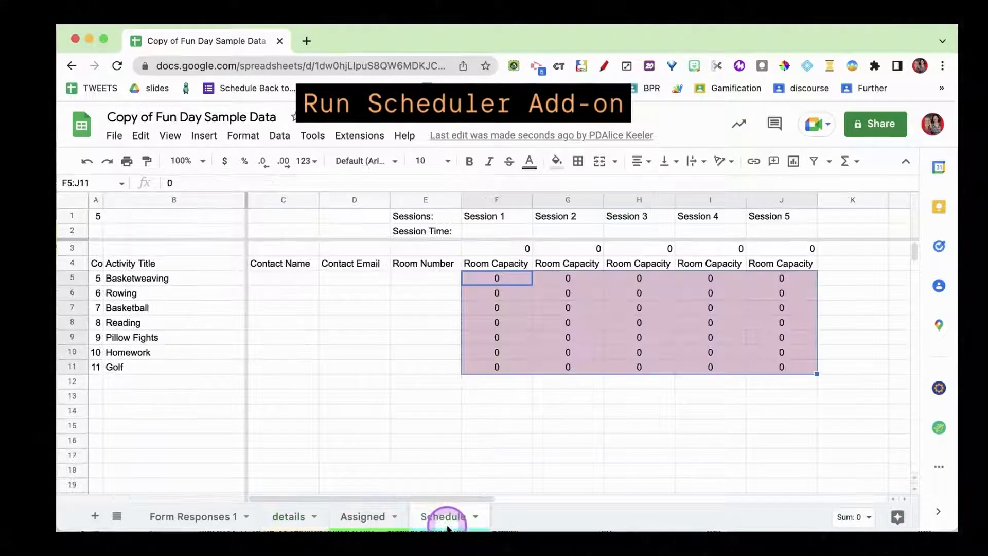
drag(186, 278, 182, 364)
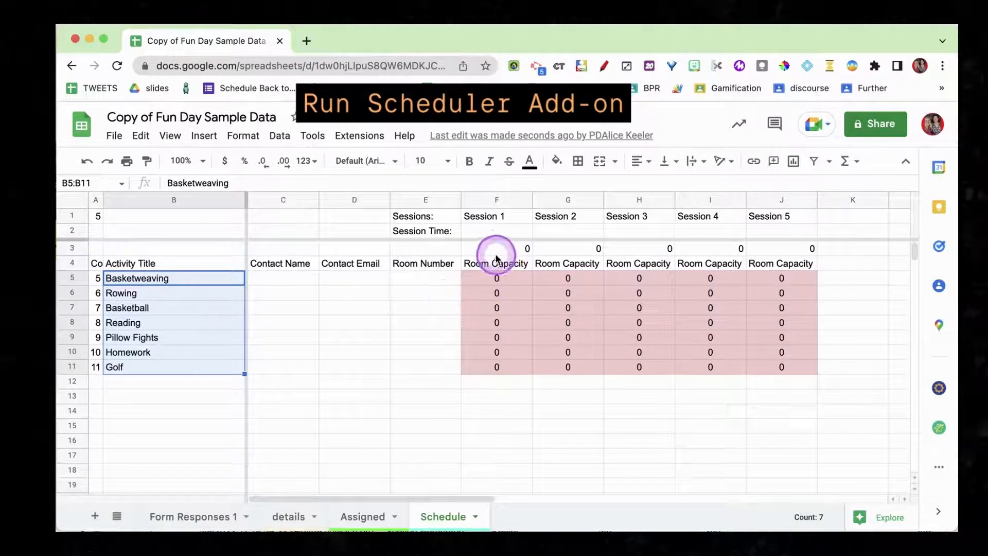
drag(481, 220, 787, 367)
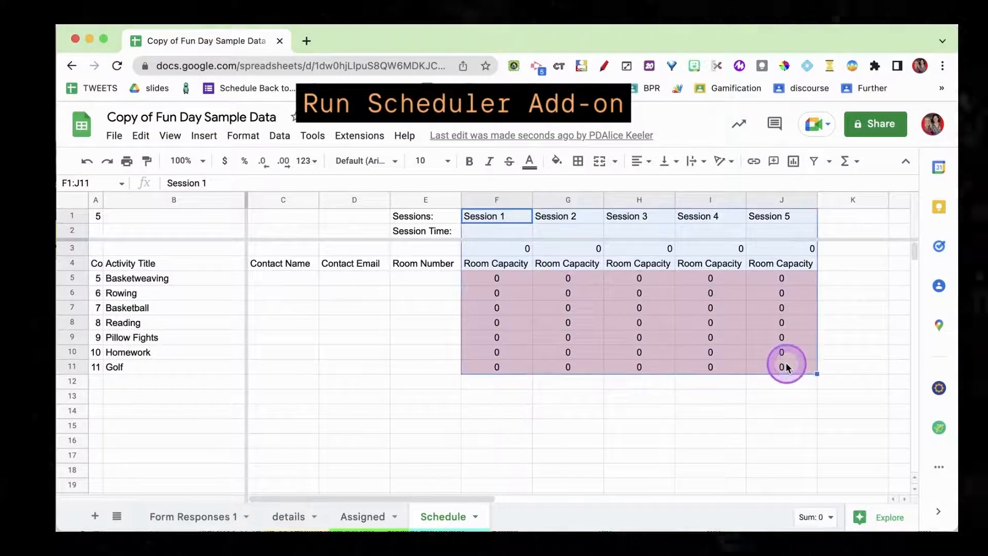
- Enter the session times 8am - 8:15am for Session 1 and 8:45am - 9:30am for Session 2
click(492, 232)
text(8a)
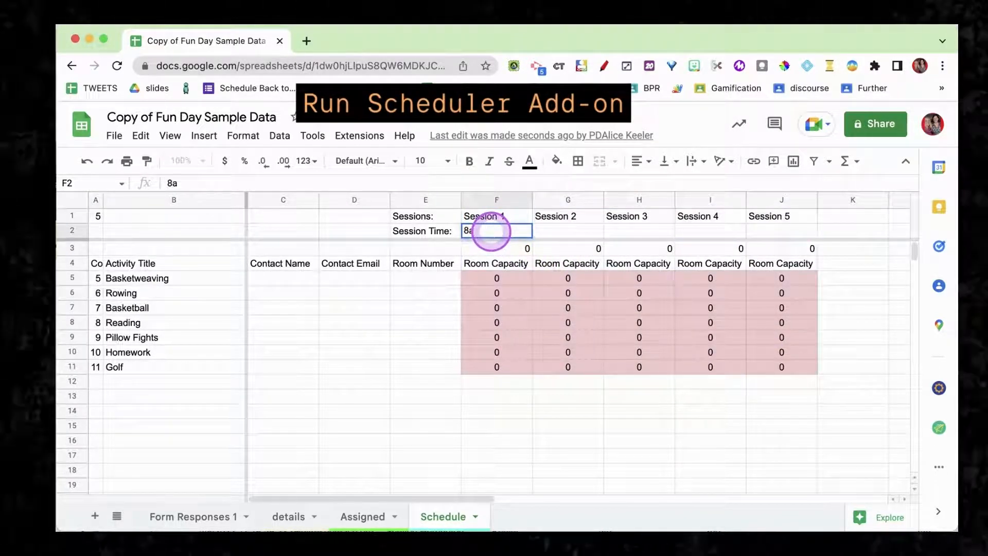
text(m - 8:15am)
key(Tab)
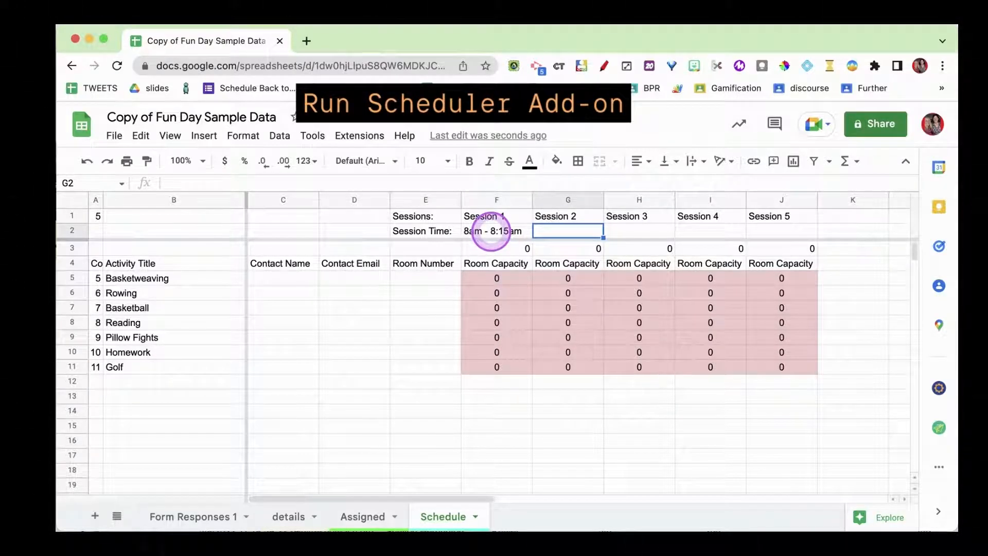
text(8:45am - )
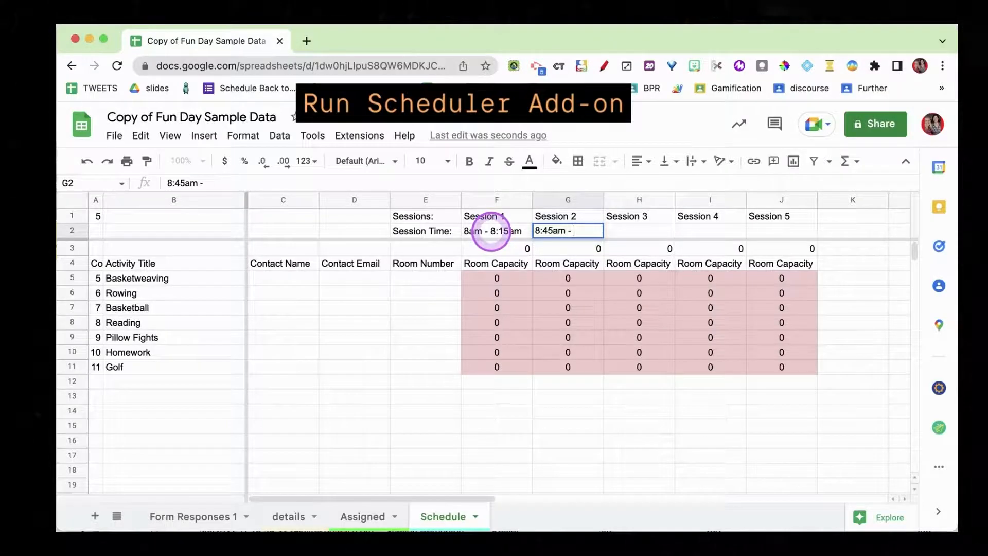
text(9:30am)
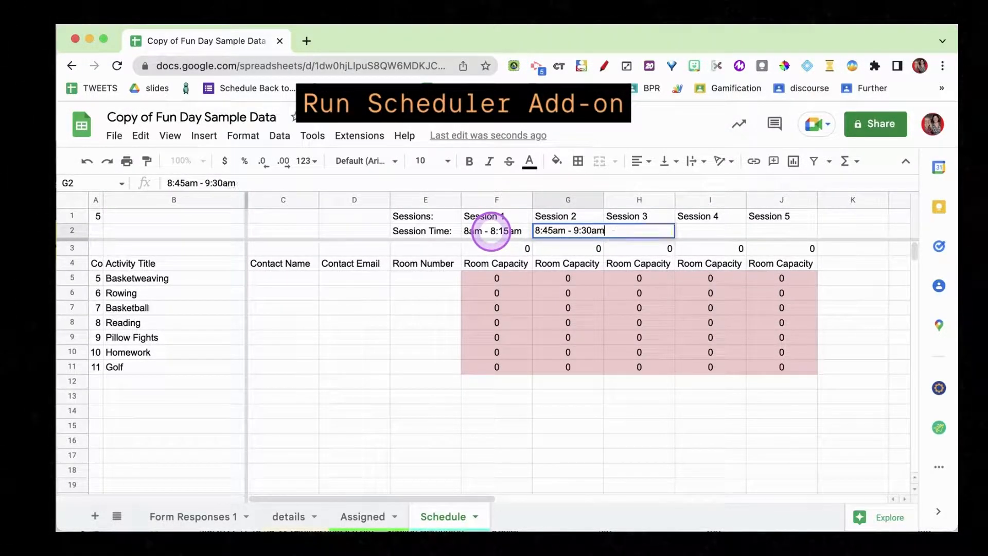
key(Tab)
- Enter the session times 9:45am - 10:45am for Session 3 and 11am - 11:15am for Session 4
text(9)
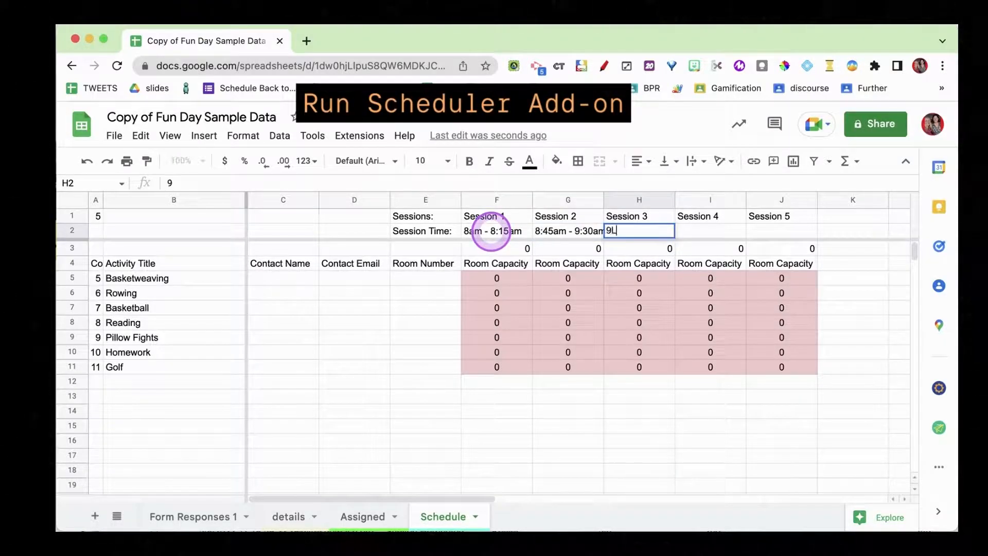
text(:45am - 10:45am)
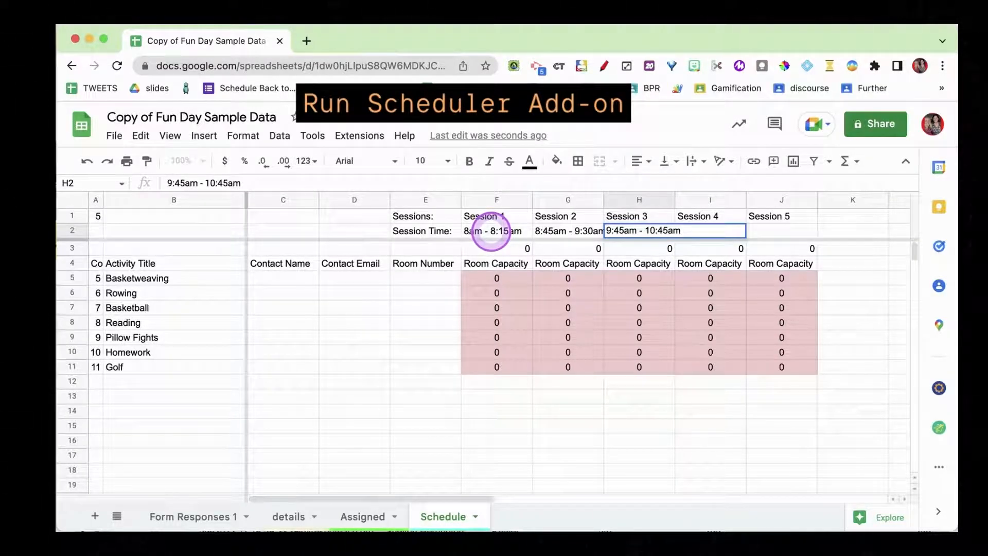
key(Tab)
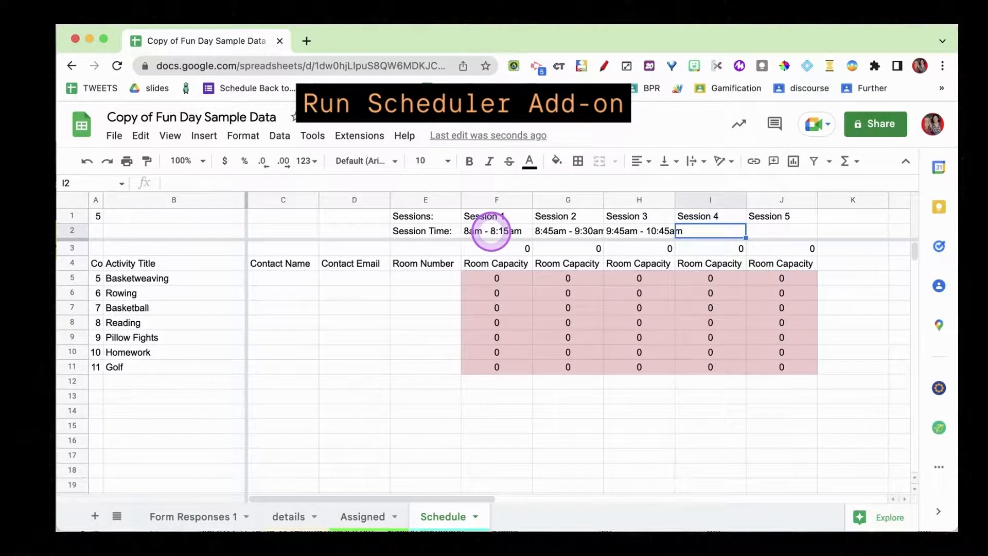
text(11am - 1)
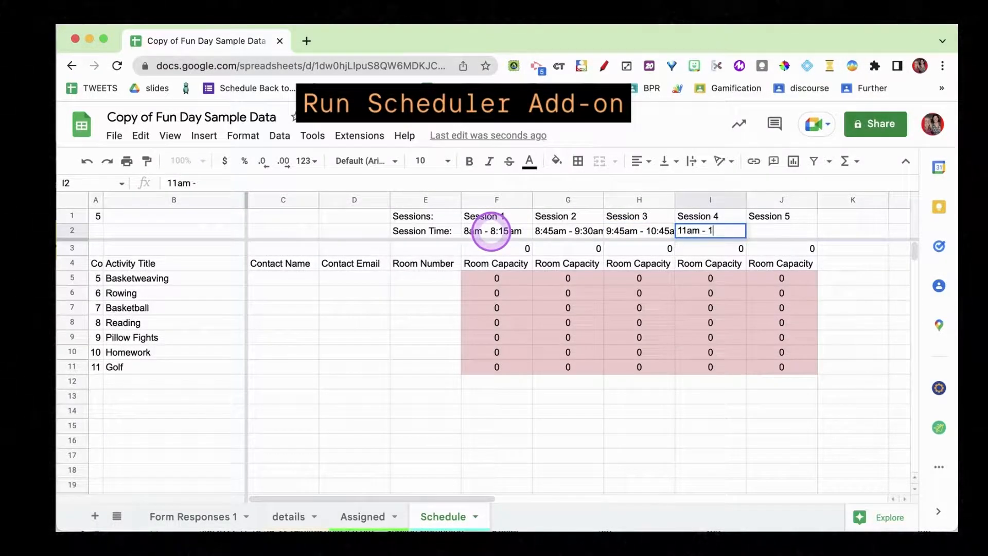
text(1:15am)
click(491, 247)
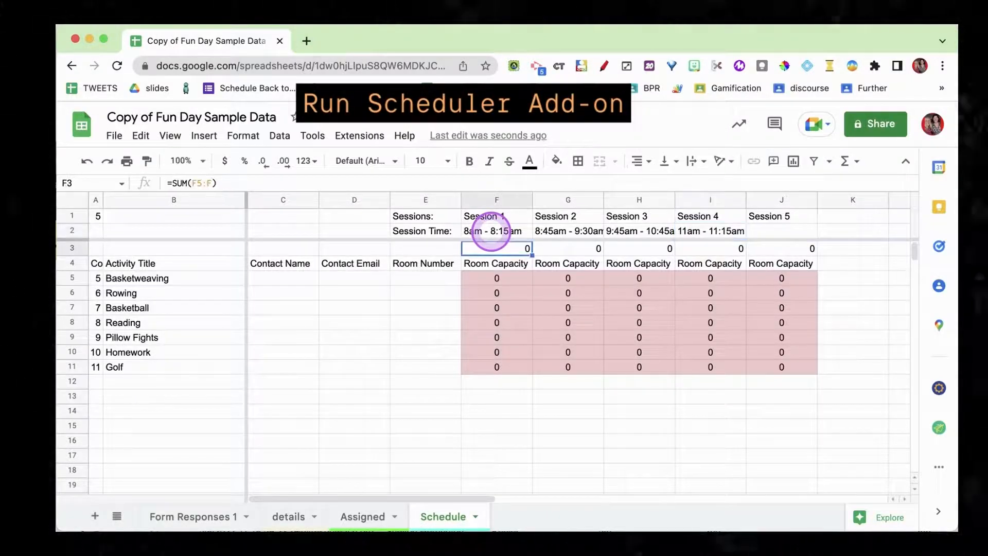
- Enter the session time 11:30am - 12:20pm for Session 5 and select all five session times
click(760, 233)
text(11:30am)
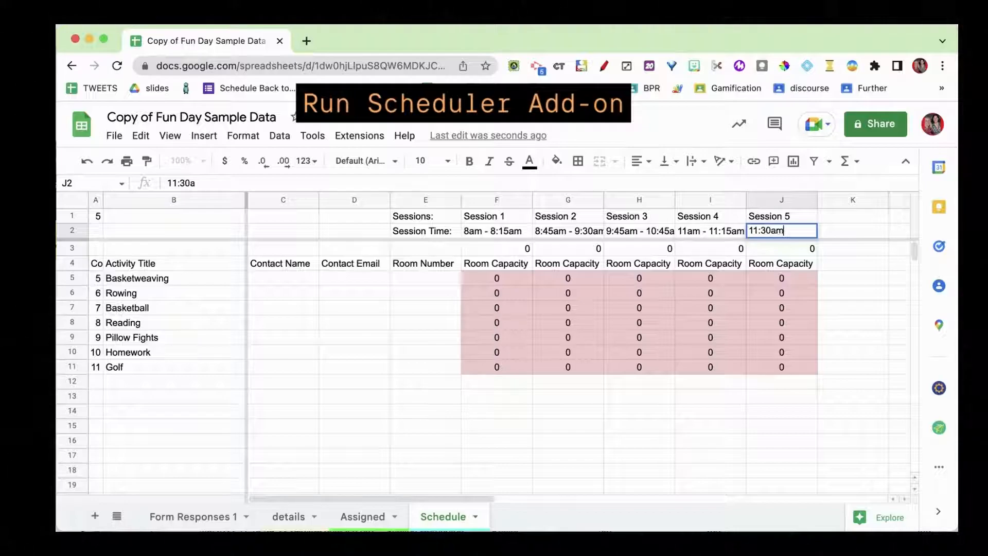
text( - 12:20pm)
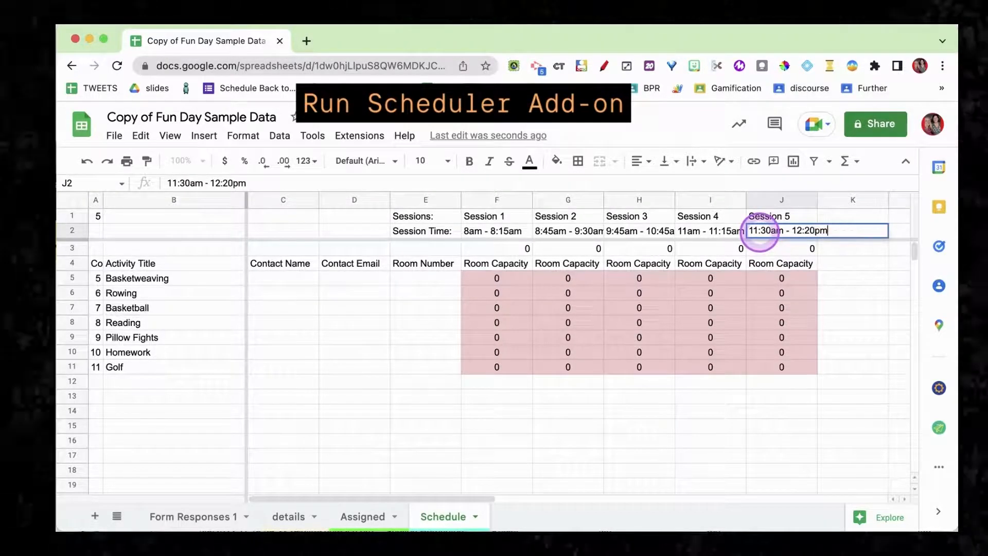
key(Return)
drag(503, 235, 777, 237)
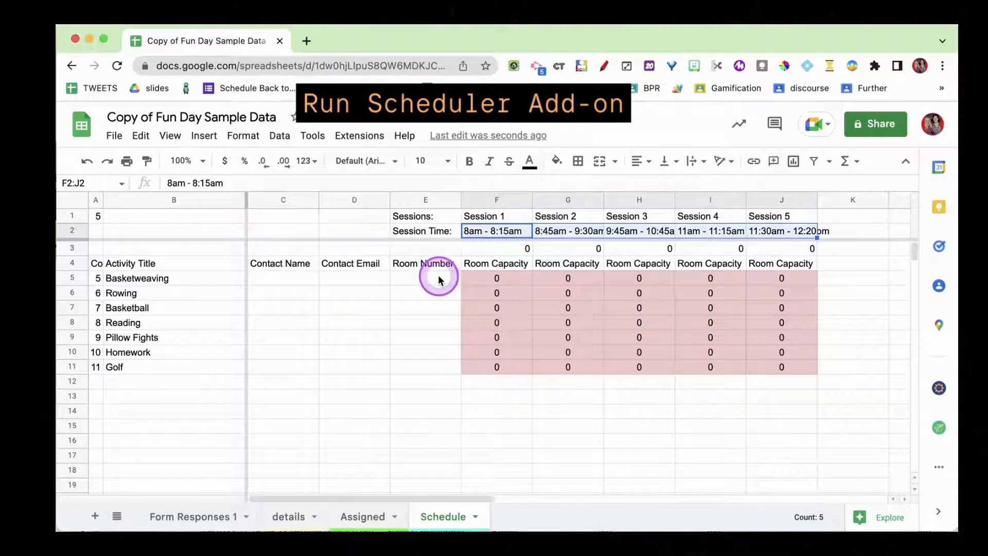
- Set Basketweaving's room capacity to 20 in Sessions 1, 4 and 5, skipping Sessions 2 and 3
click(310, 285)
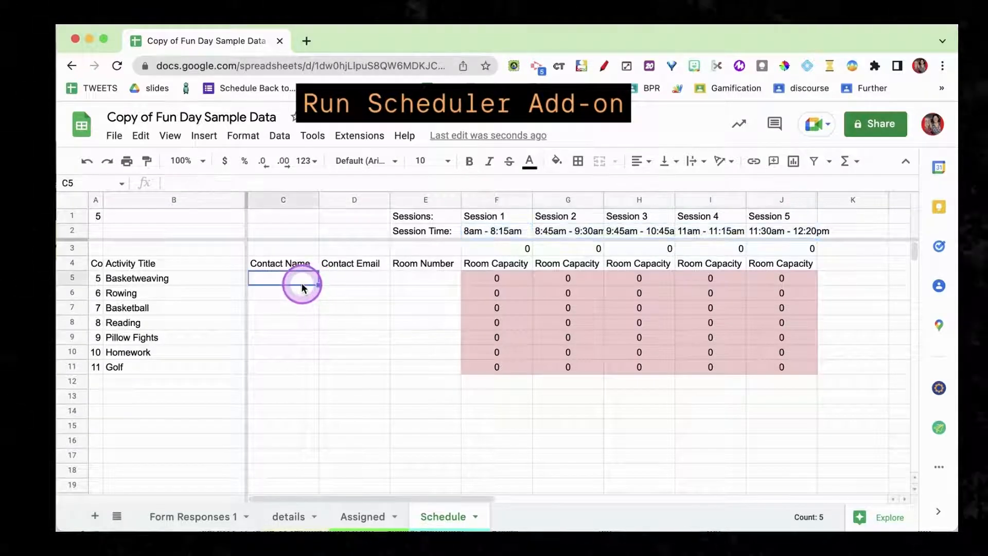
click(495, 281)
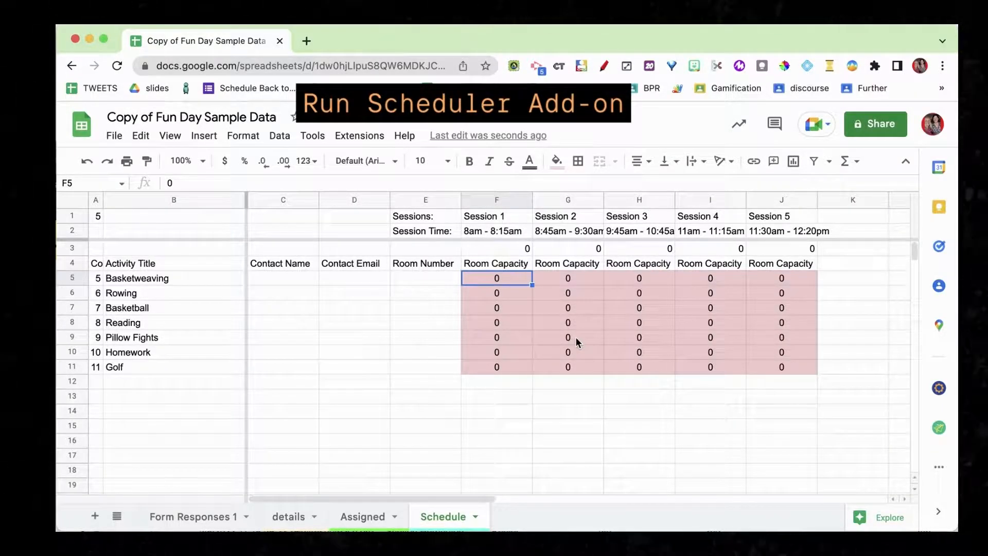
text(20)
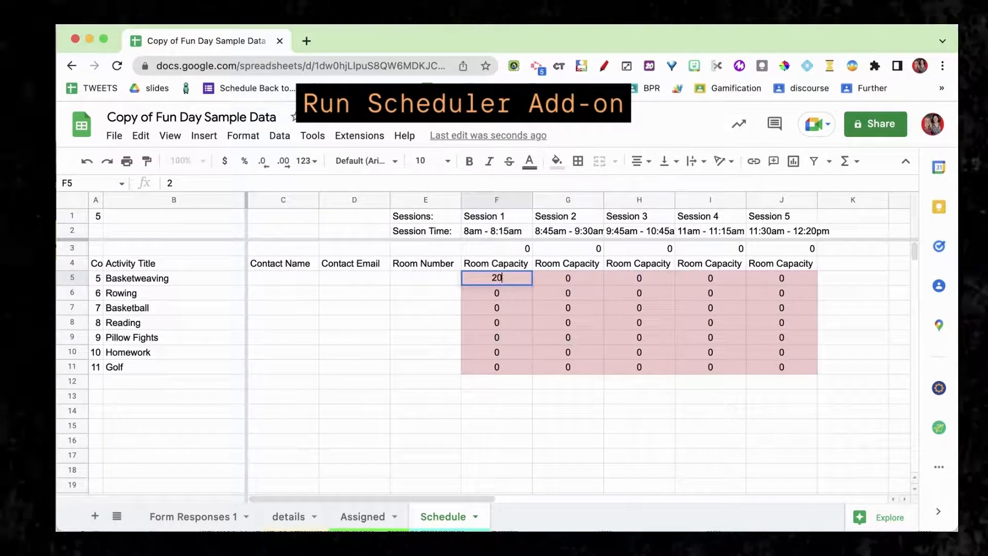
key(Tab)
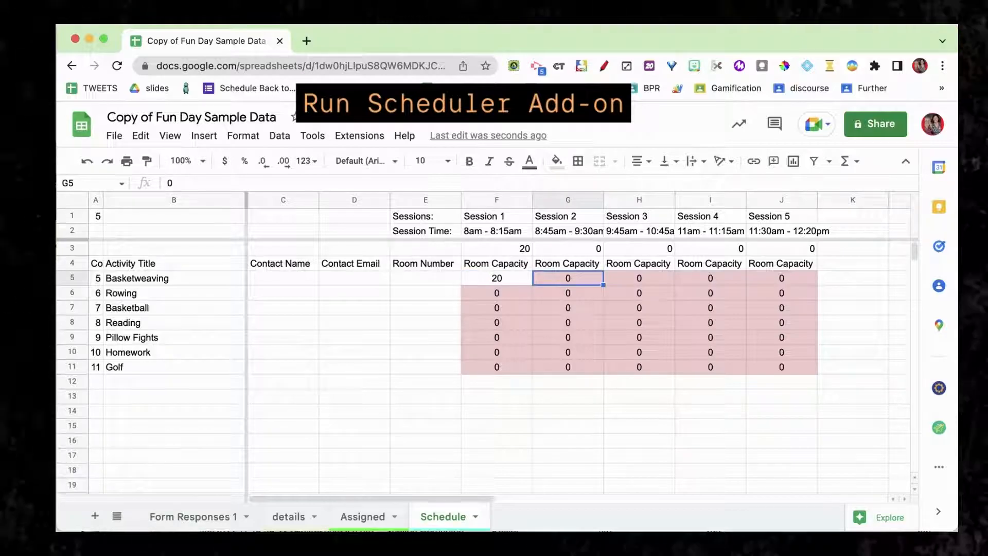
key(Tab)
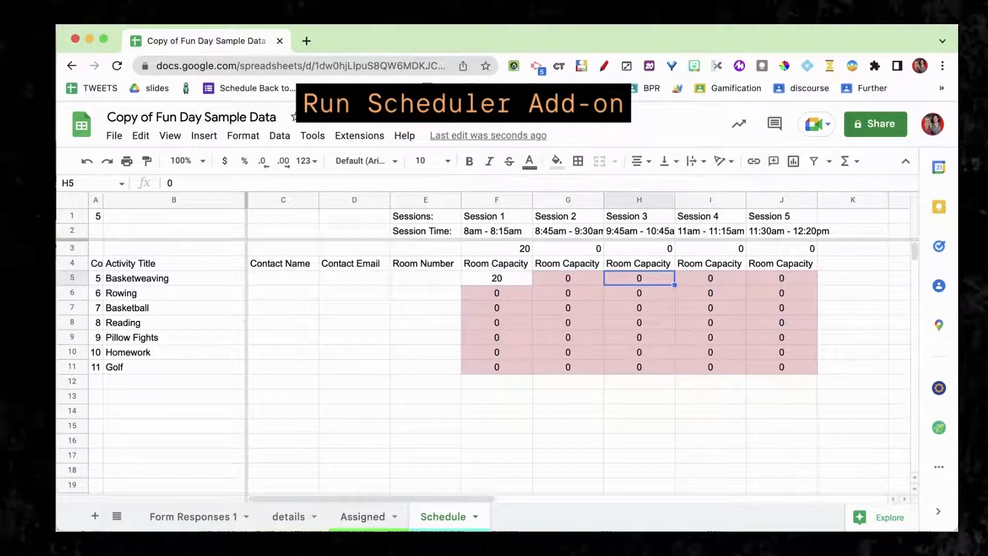
key(Tab)
text(20)
key(Tab)
text(20)
- Set Rowing's room capacity to 15 in all five sessions
click(516, 295)
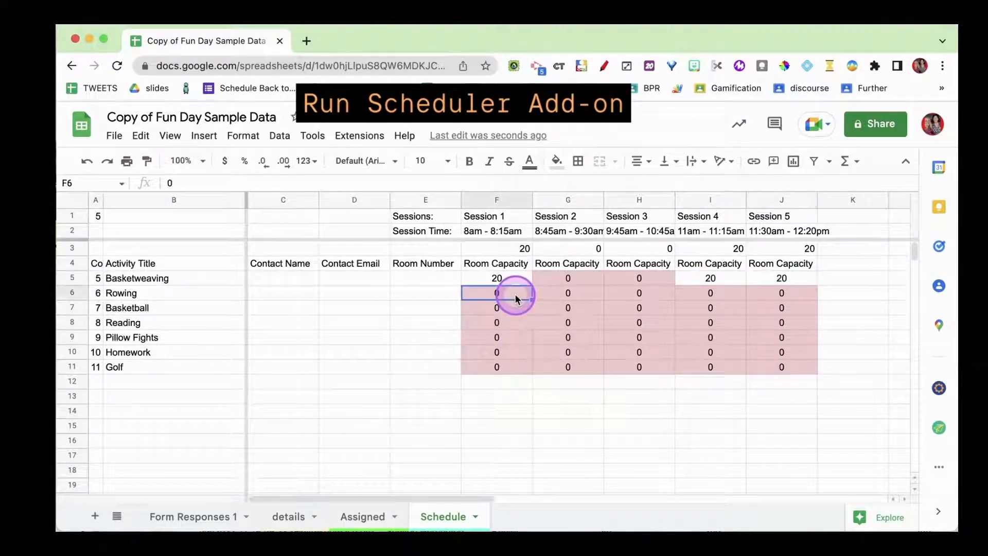
text(15)
key(Tab)
text(15)
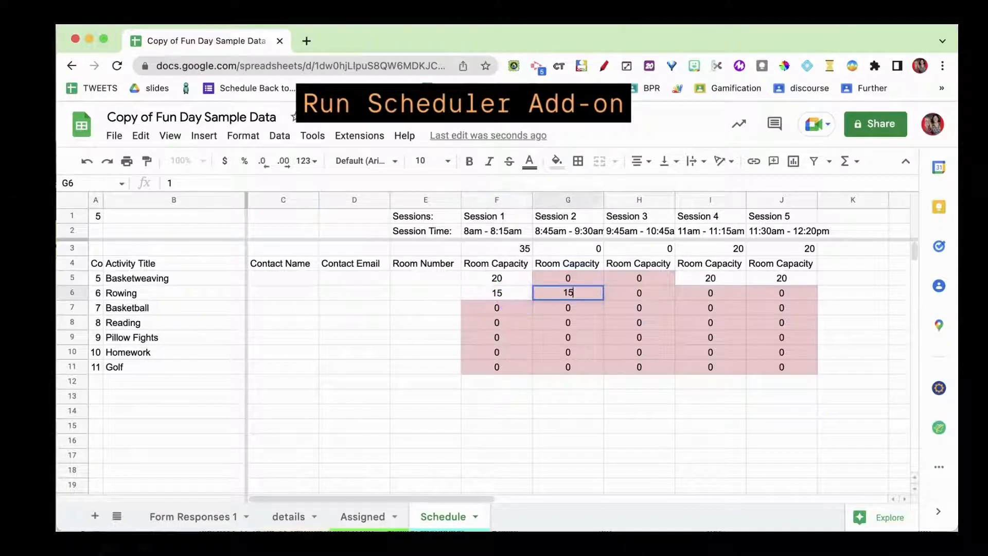
key(Tab)
text(15)
key(Tab)
text(15)
key(Tab)
text(15)
key(Tab)
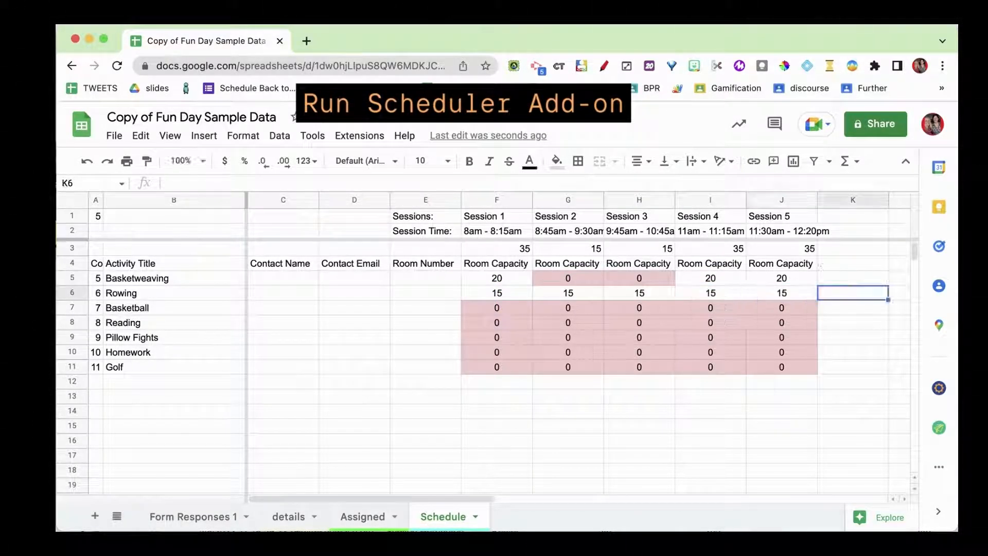
- Set Basketball's room capacity to 40 in Sessions 1, 2, 3 and 5, skipping Session 4
click(500, 311)
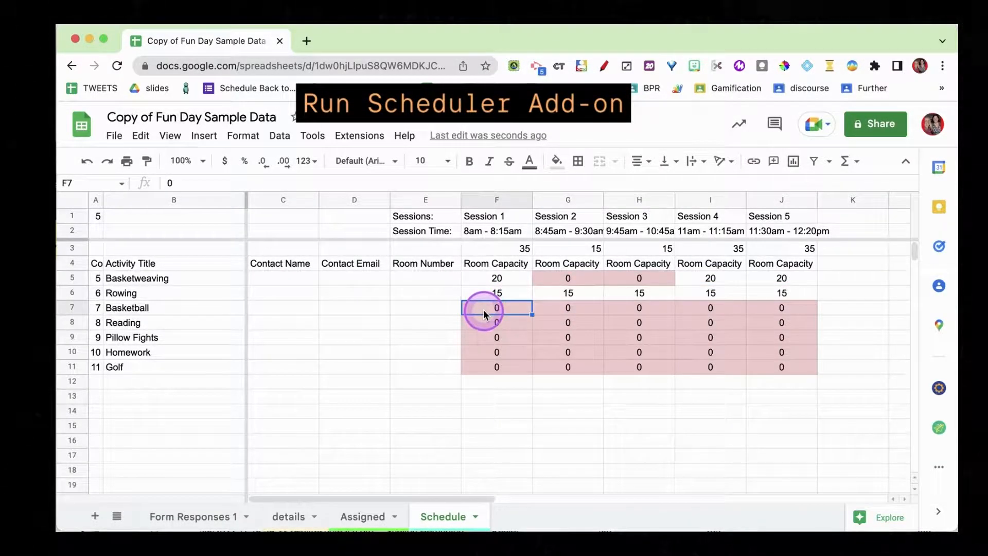
text(40)
key(Tab)
text(40)
key(Tab)
text(40)
key(Tab)
key(Tab)
text(4)
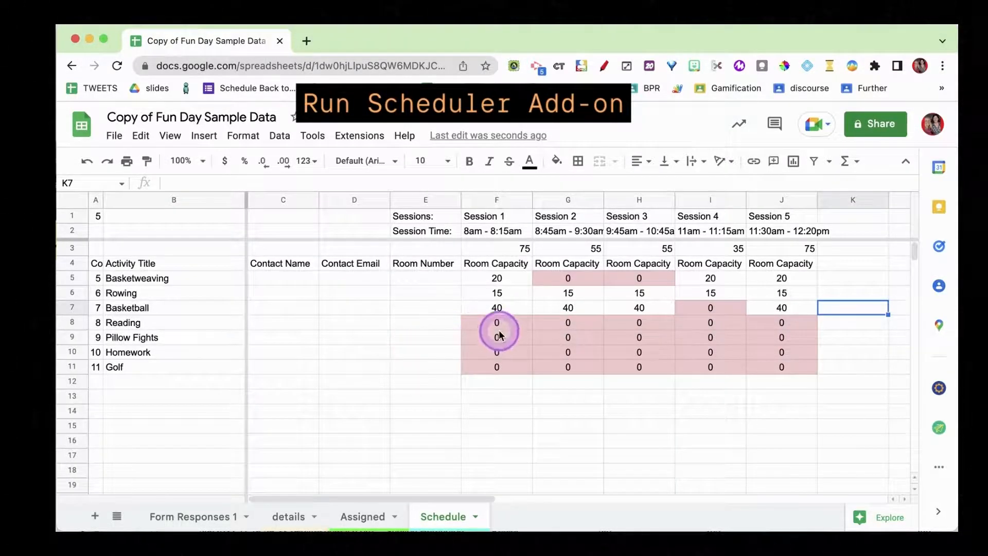
- Set Reading's room capacity to 10 in all five sessions
click(497, 323)
text(10)
key(Tab)
text(10)
key(Tab)
text(10)
key(Tab)
text(10)
key(Tab)
text(10)
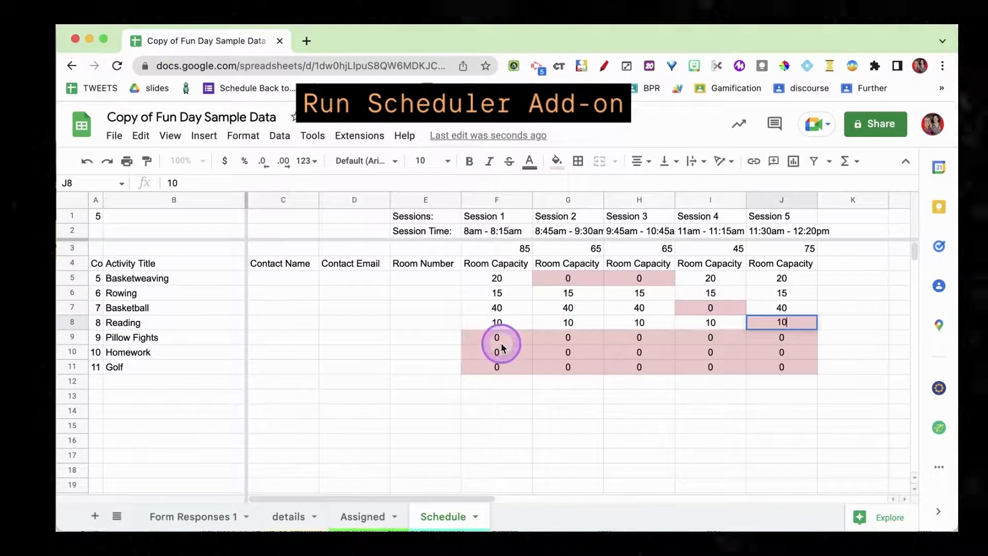
- Set Pillow Fights' room capacity to 30 in Session 2 only
click(571, 340)
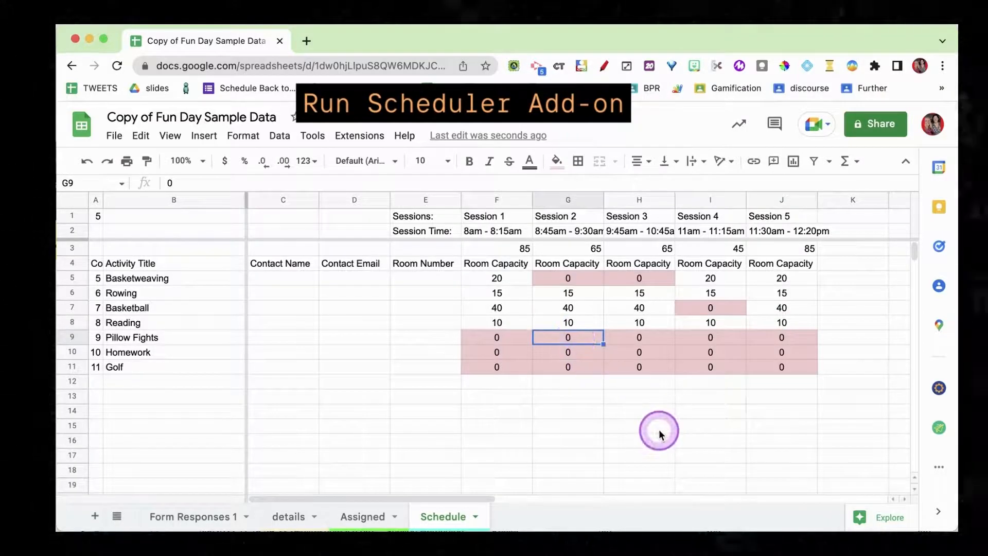
text(30)
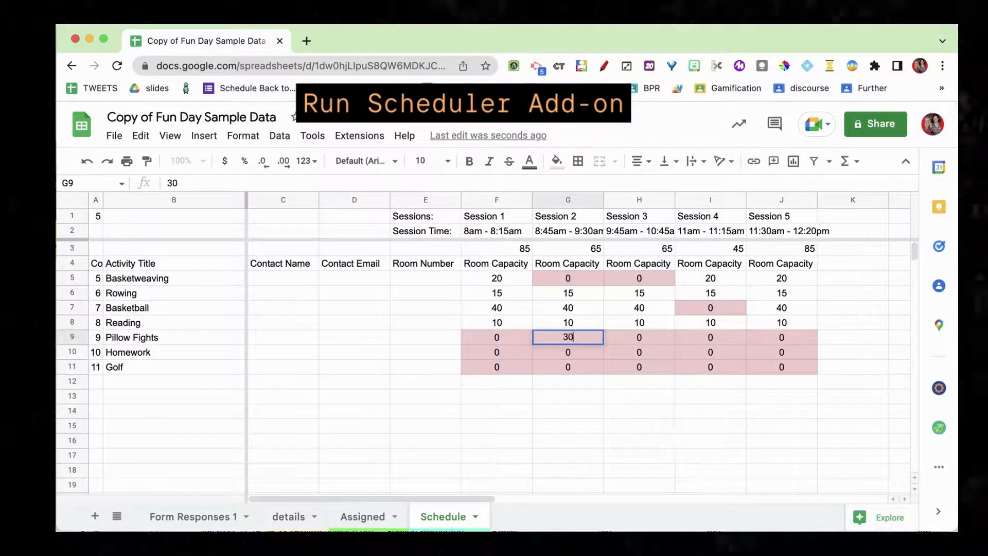
click(615, 351)
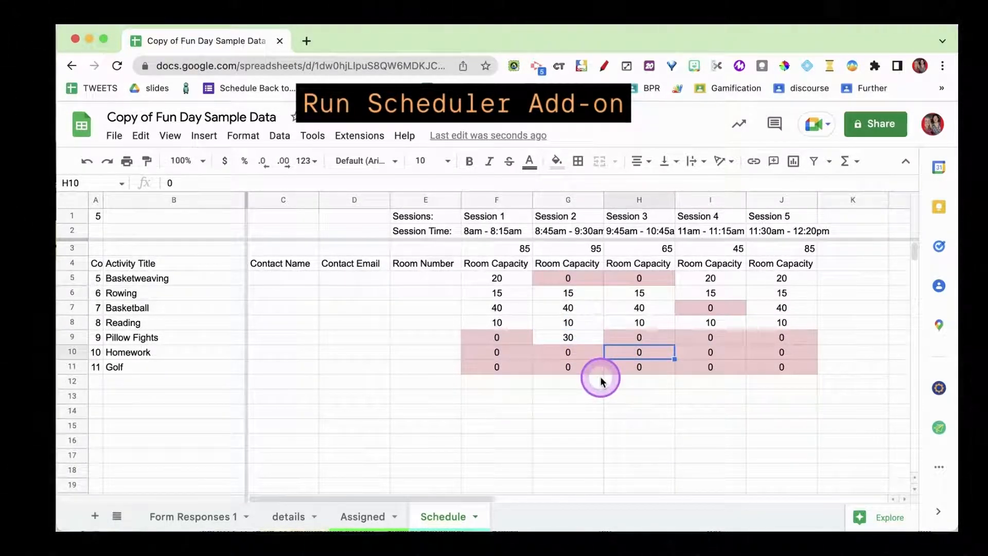
- Set Homework's room capacity to 10 in all five sessions
click(514, 354)
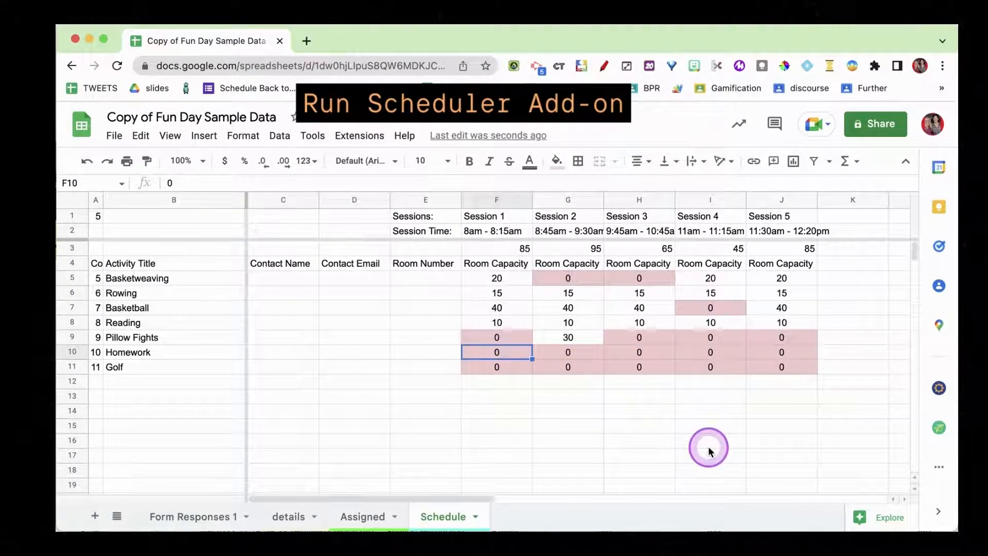
text(10)
key(Tab)
text(10)
key(Tab)
text(10)
key(Tab)
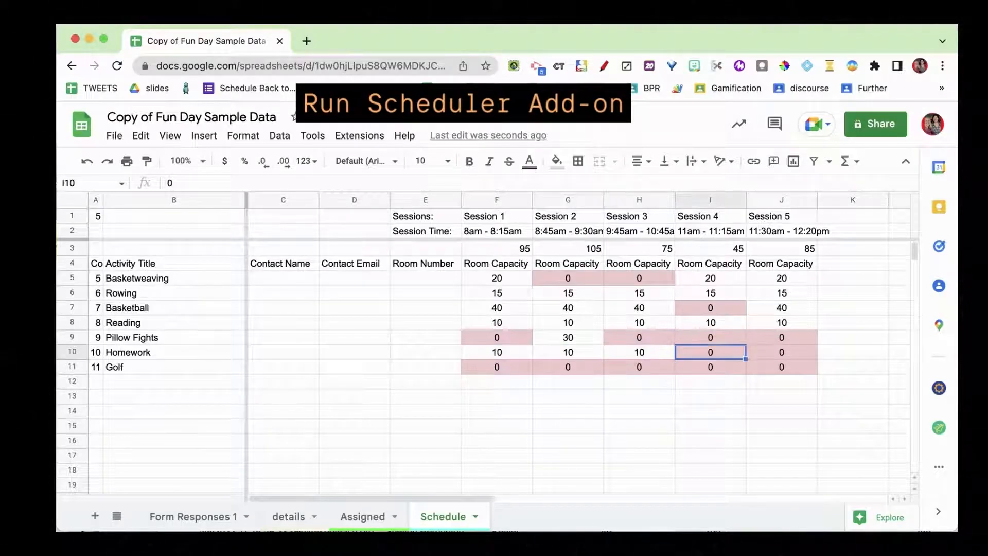
text(10)
key(Tab)
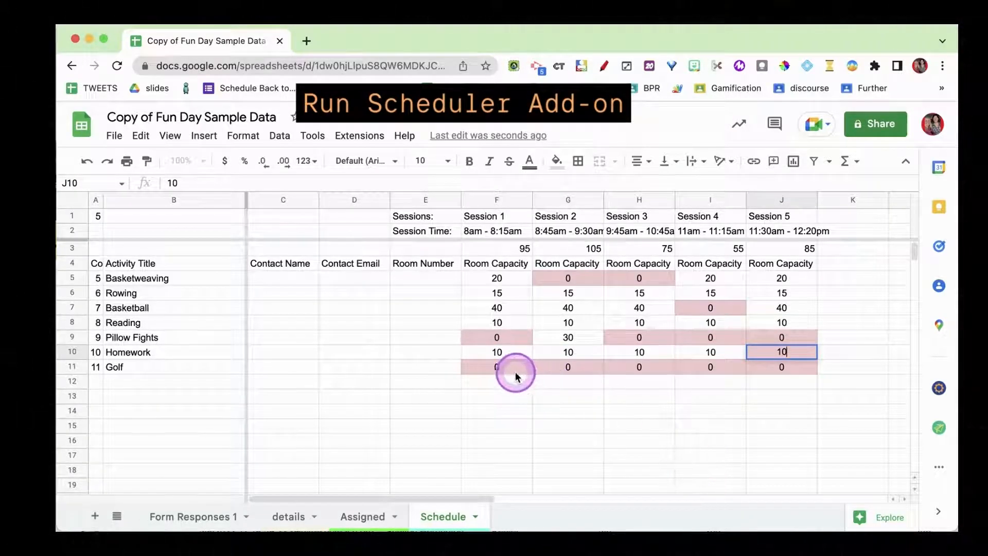
text(10)
- Set Golf's room capacity to 12 in Sessions 1 through 4, skipping Session 5
click(514, 372)
text(12)
key(Tab)
text(12)
key(Tab)
text(12)
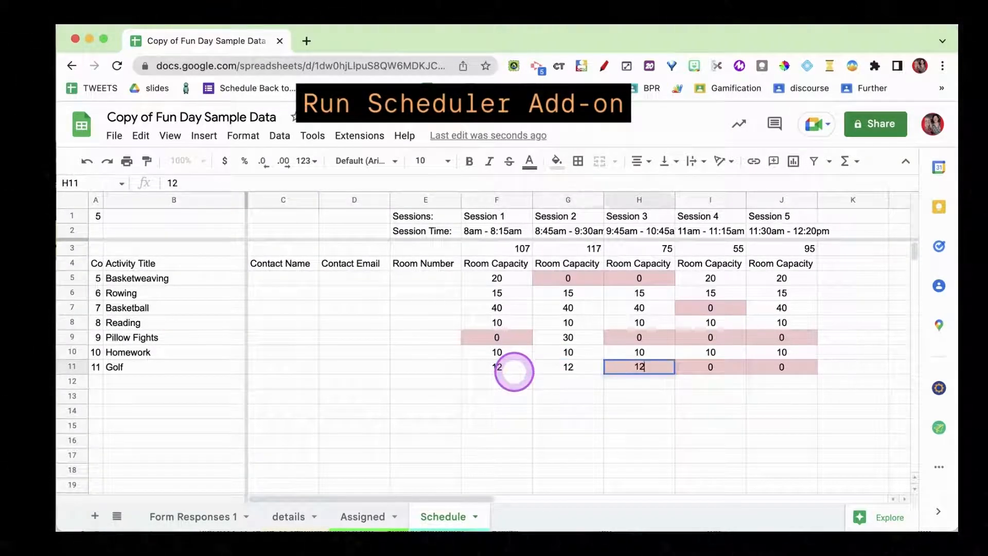
key(Tab)
text(12)
click(558, 410)
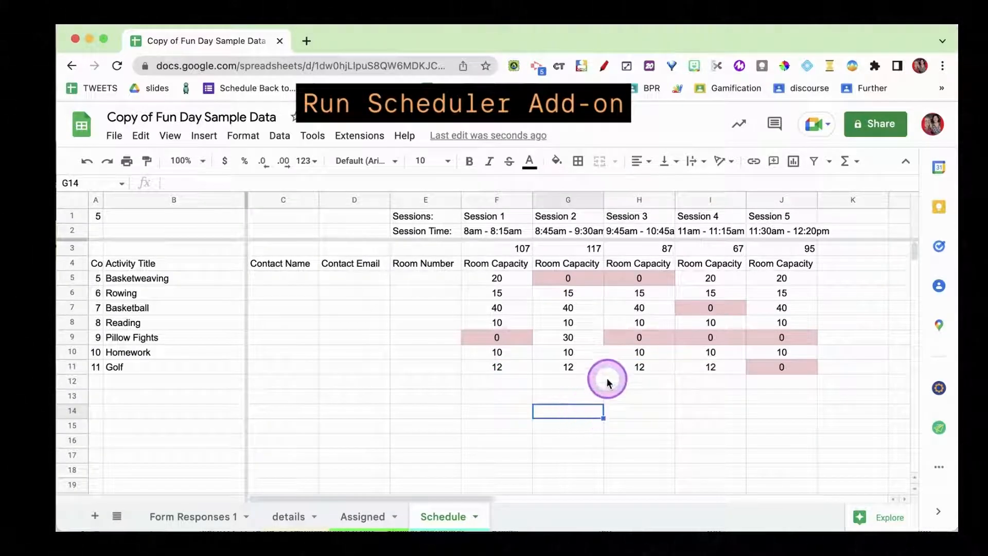
- Look over the activity titles and the Contact Name, Contact Email and Room Number cells beside them
drag(288, 279, 423, 370)
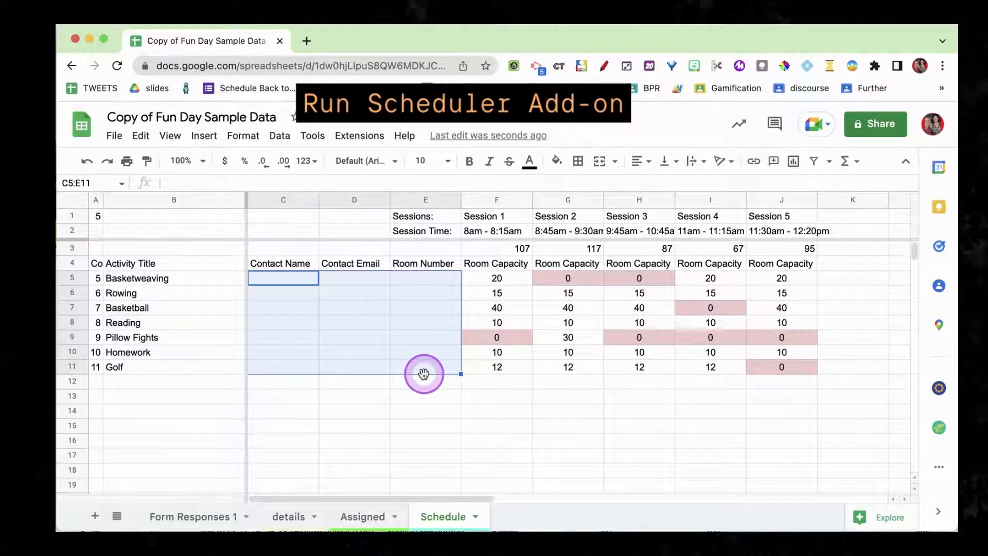
drag(168, 277, 165, 375)
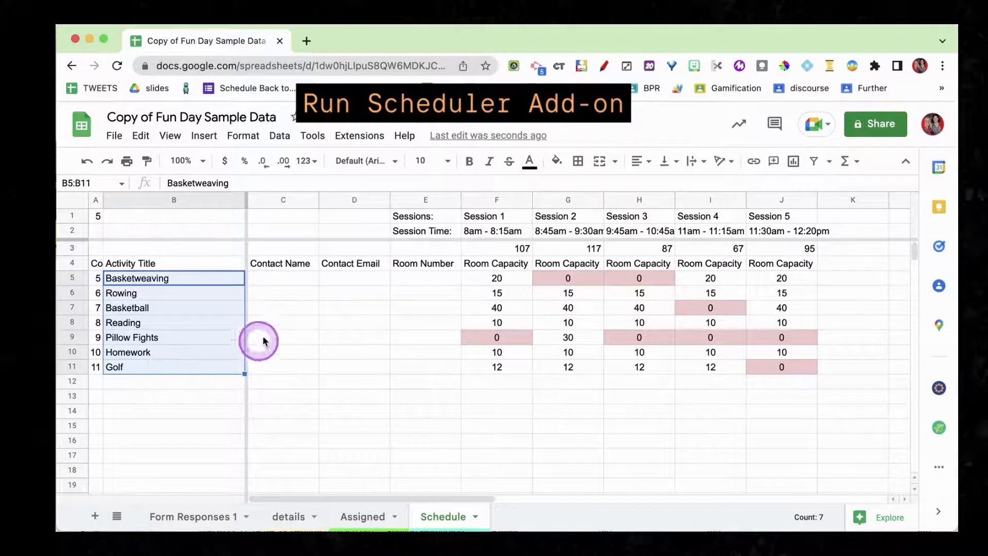
drag(274, 278, 405, 366)
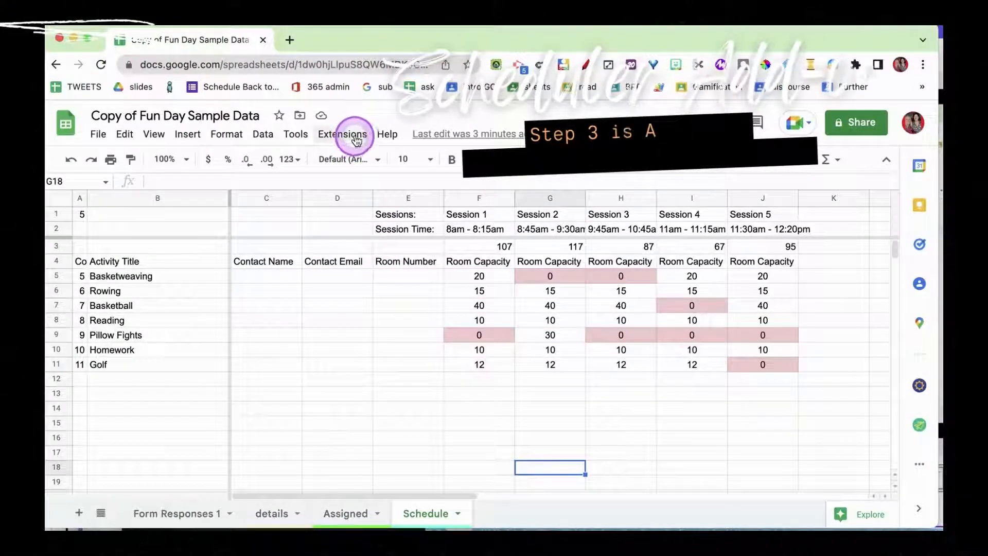
- Run Finalize Schedule from the Scheduler by Alice Keeler add-on and acknowledge its message
click(340, 136)
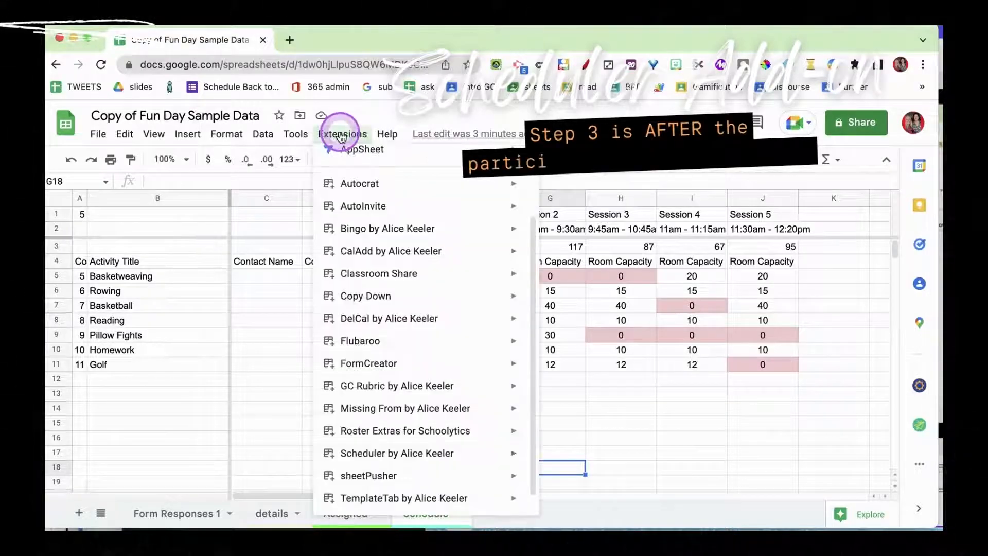
mouse_move(363, 454)
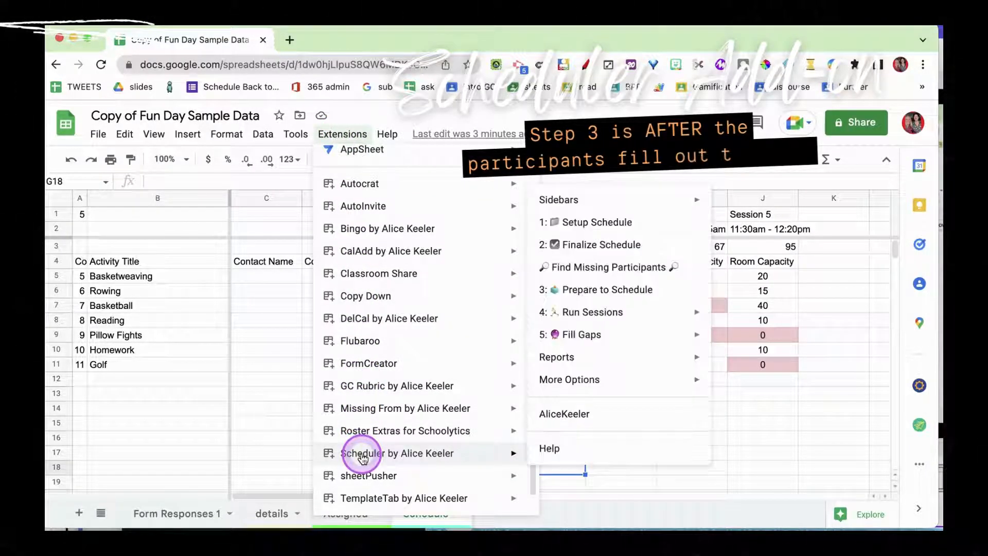
click(636, 246)
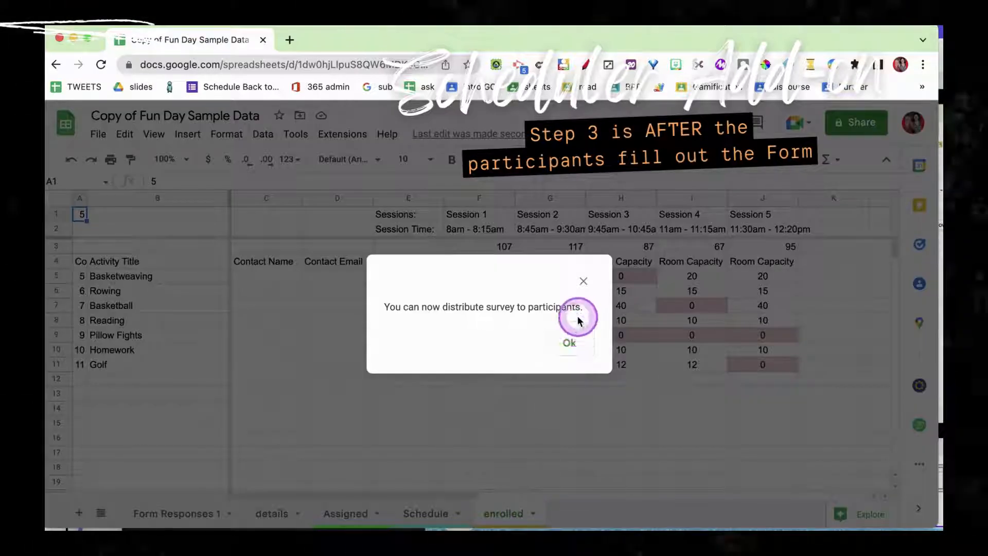
click(571, 344)
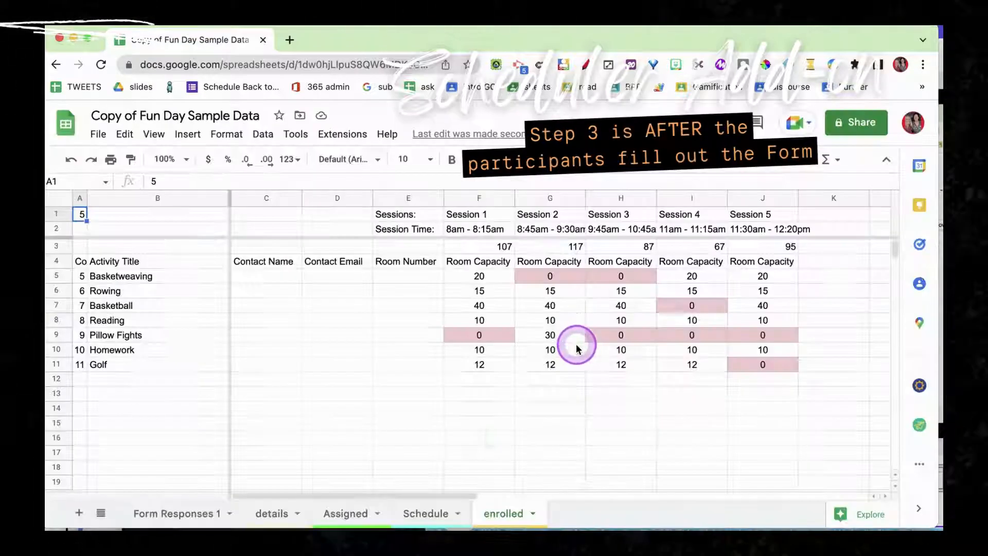
- Examine the session enrollment counts for all activities in the enrolled sheet, then return to the Schedule sheet
click(514, 514)
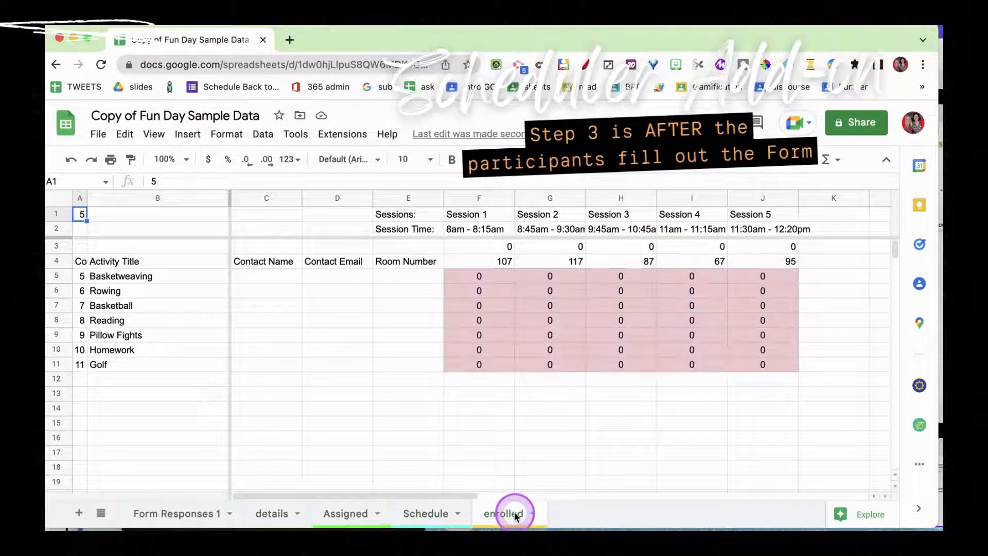
click(457, 276)
drag(606, 315, 763, 375)
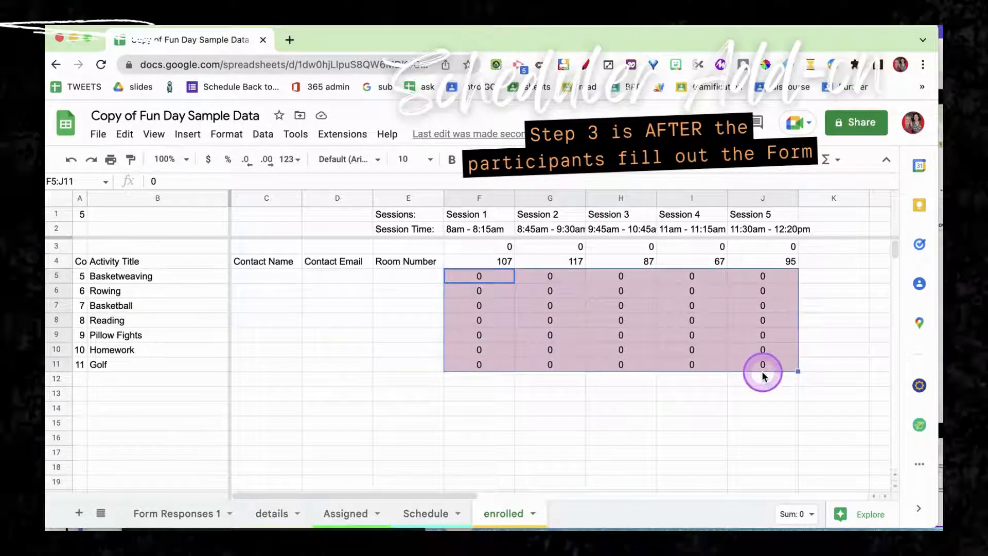
click(426, 515)
click(458, 446)
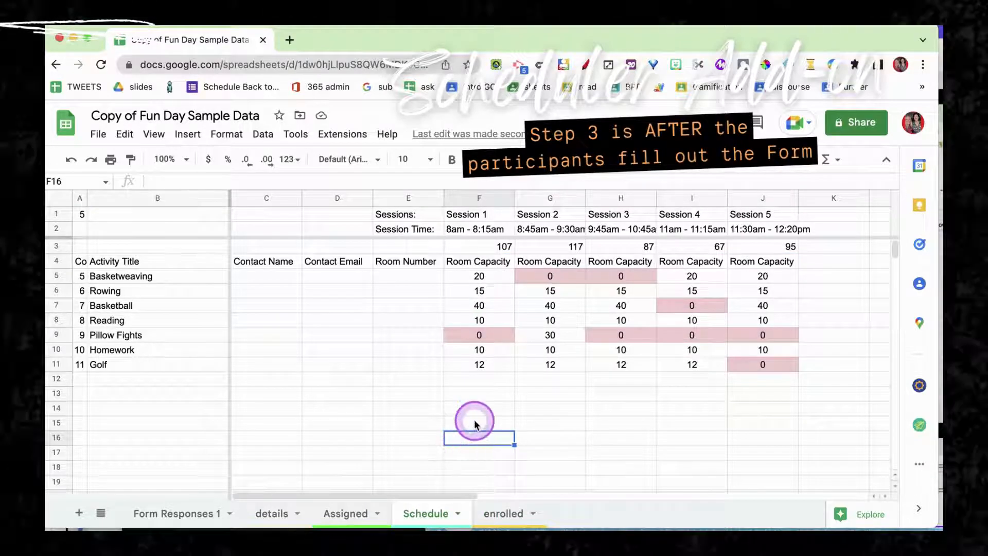
- Run the Scheduler add-on's Prepare to Schedule step and accept that form responses are no longer taken
click(343, 134)
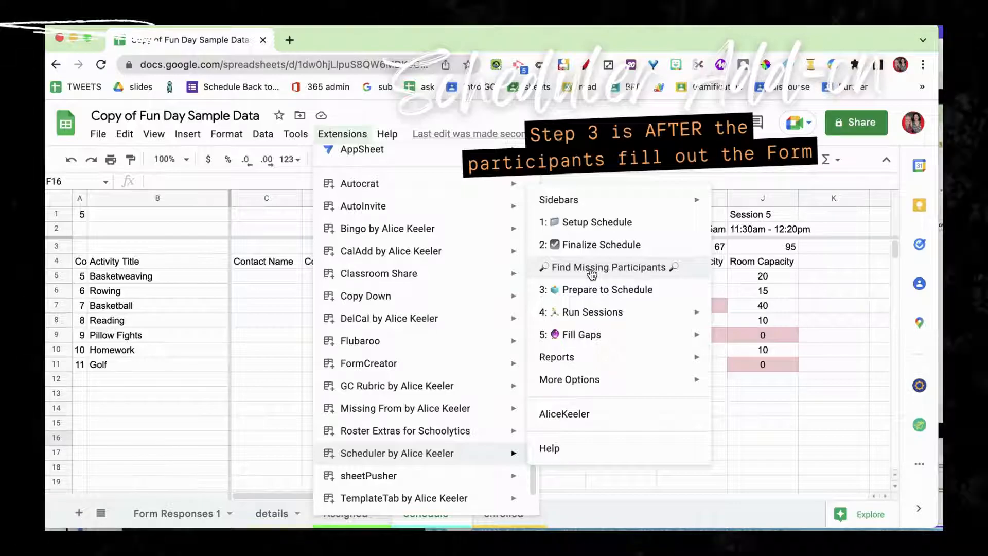
click(612, 292)
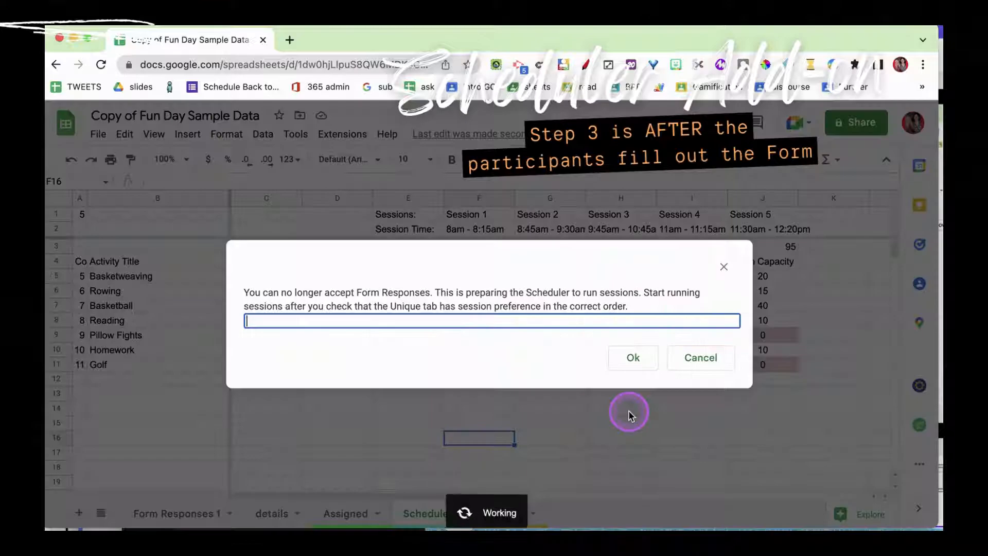
click(644, 359)
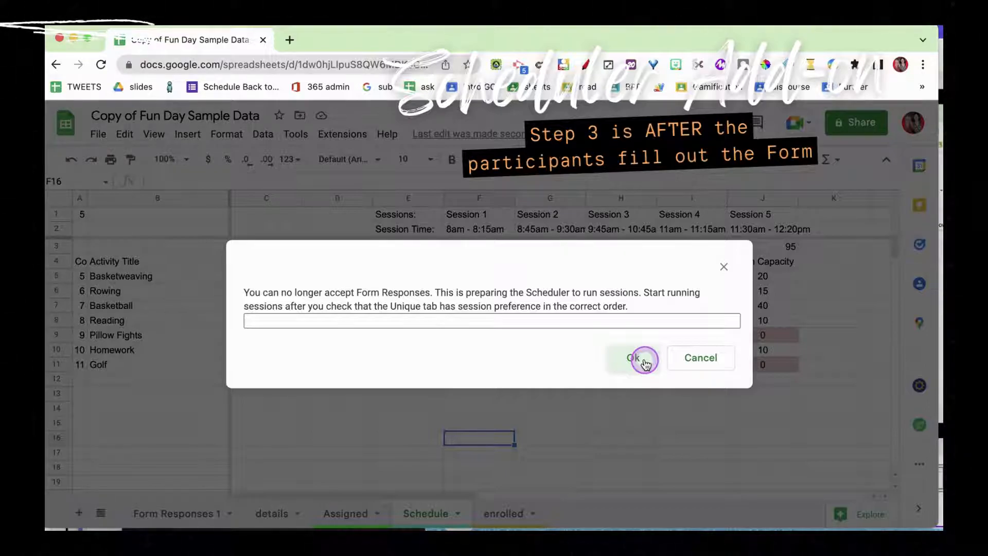
click(645, 361)
- Review the Form Responses 1 sheet and the Session 1 to 5 columns of the Assigned sheet
click(121, 511)
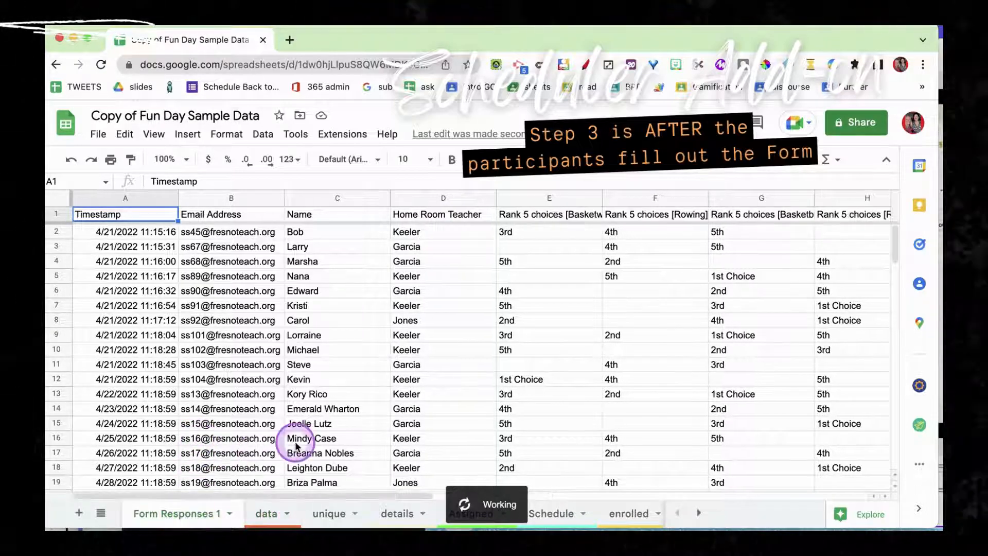
click(264, 515)
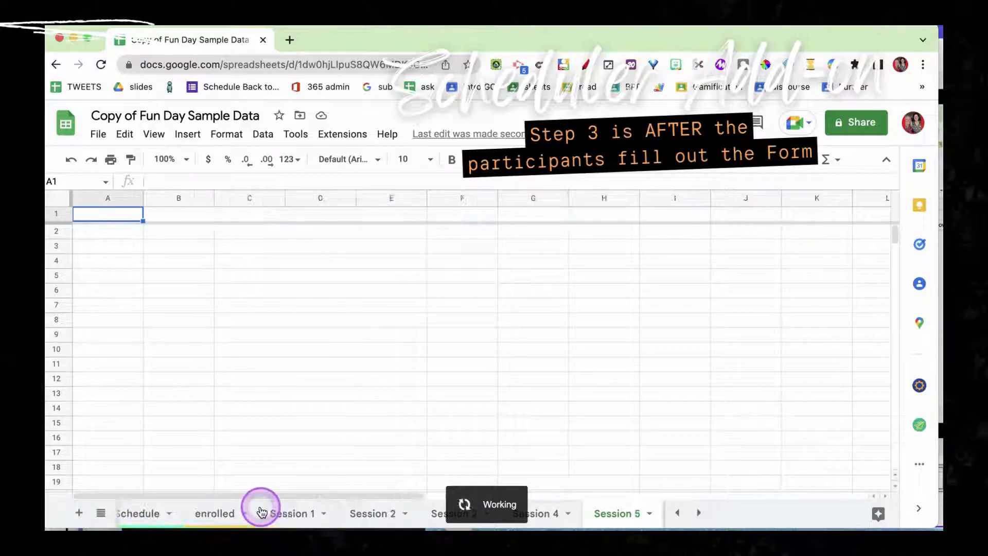
click(255, 514)
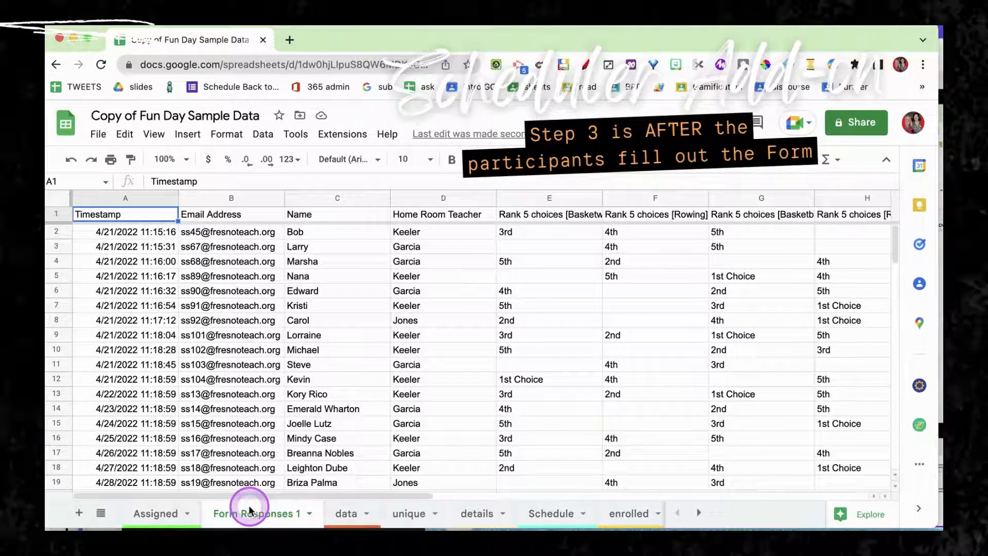
click(149, 515)
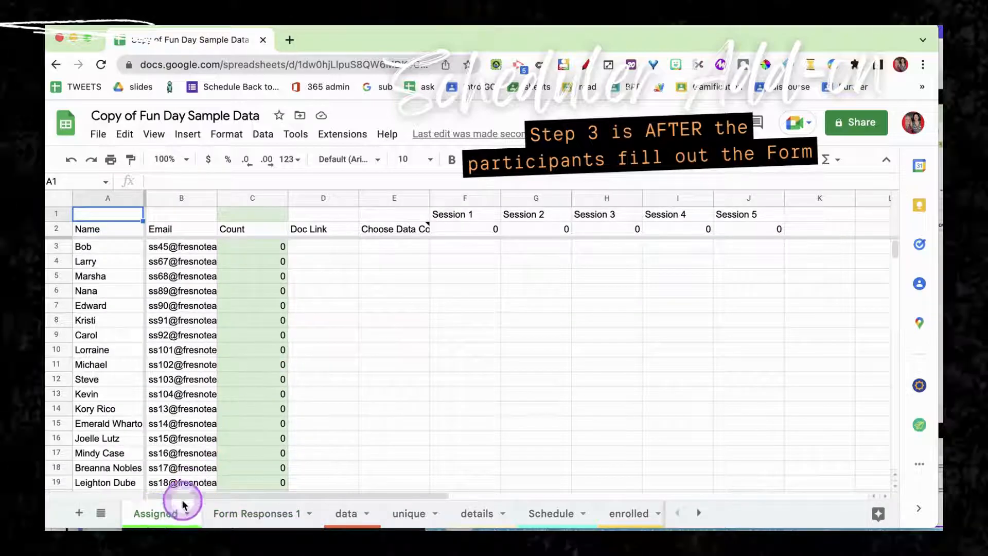
drag(468, 247, 721, 435)
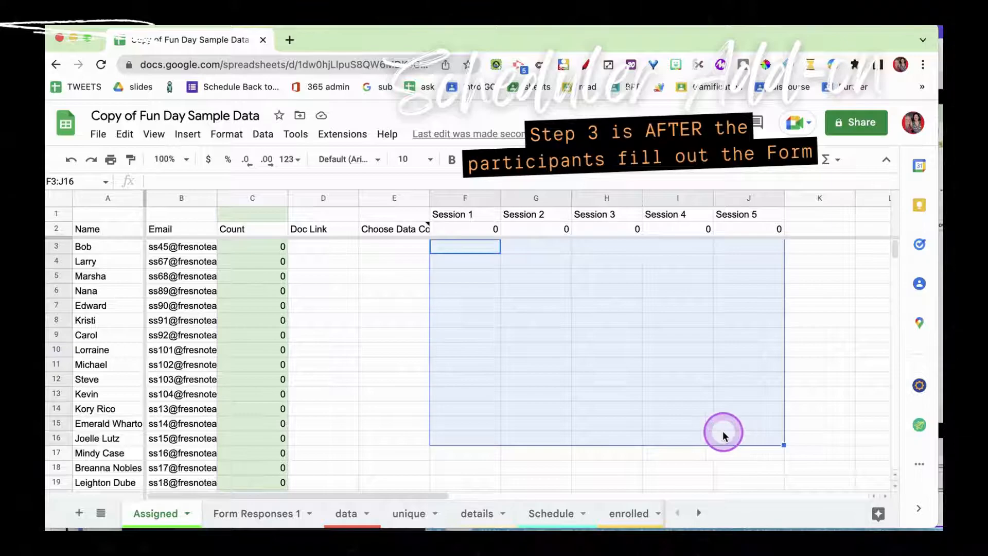
- Review the participants' ranked choices across the activity columns in the data sheet
click(348, 514)
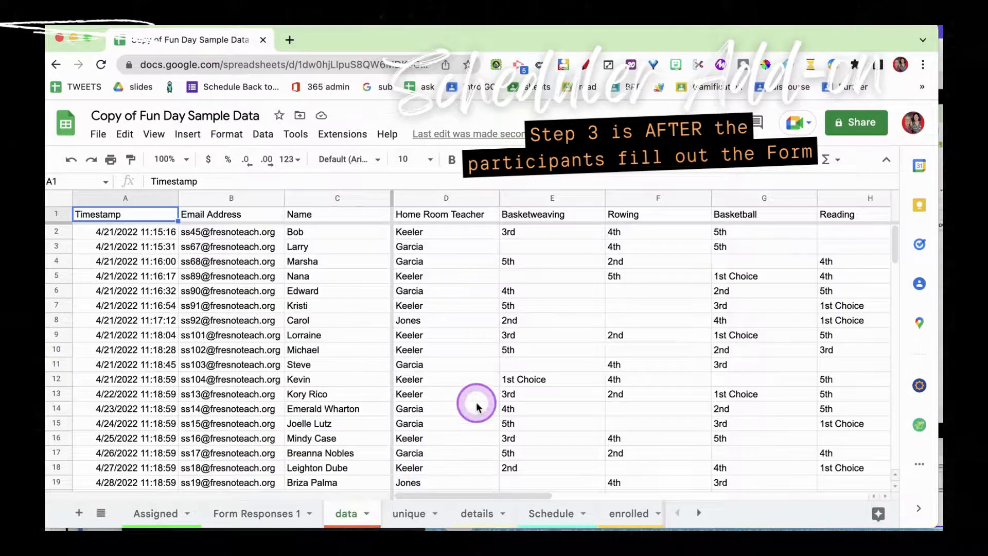
scroll(571, 390, right, 8)
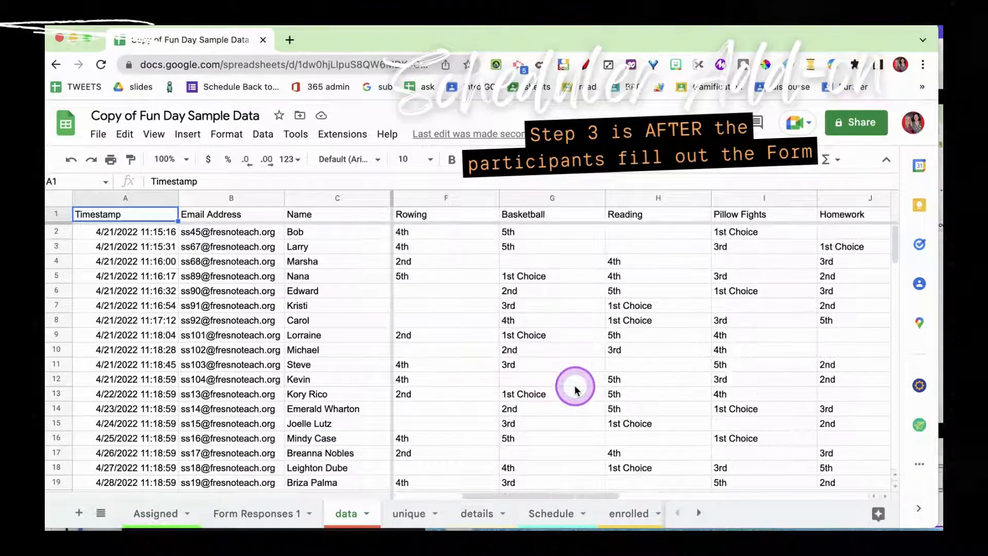
scroll(575, 389, left, 8)
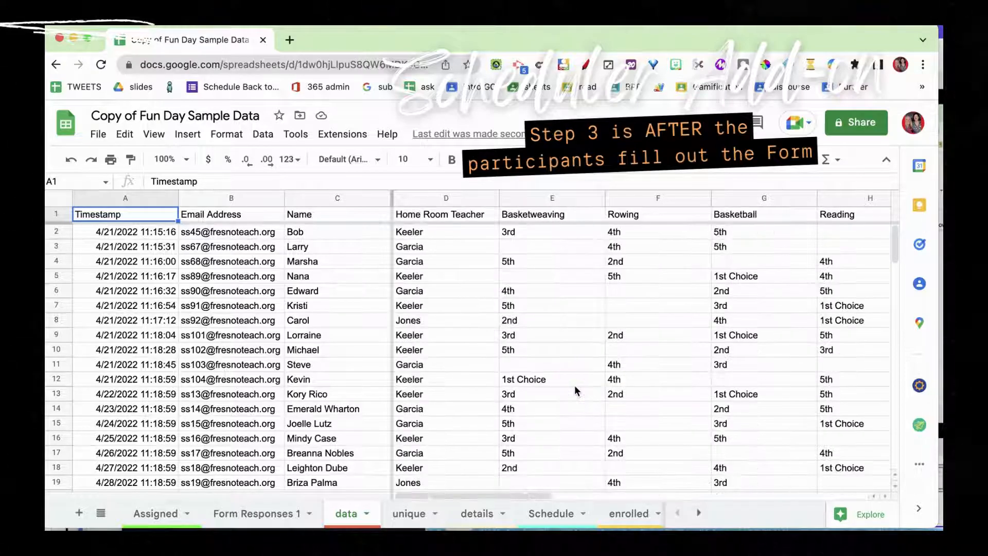
- Check in the unique sheet that the preferences are listed in order from 1st Choice to 5th
click(407, 515)
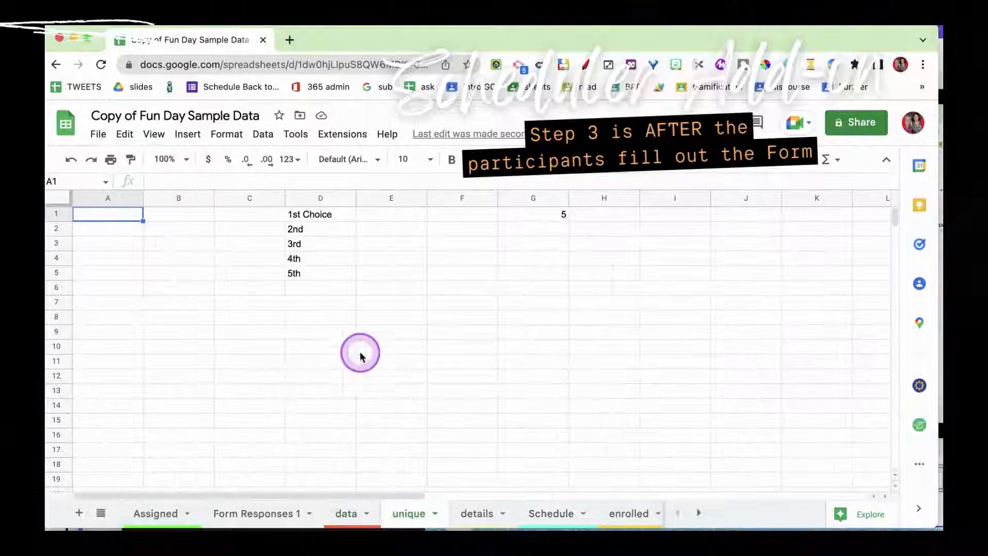
drag(323, 218, 323, 263)
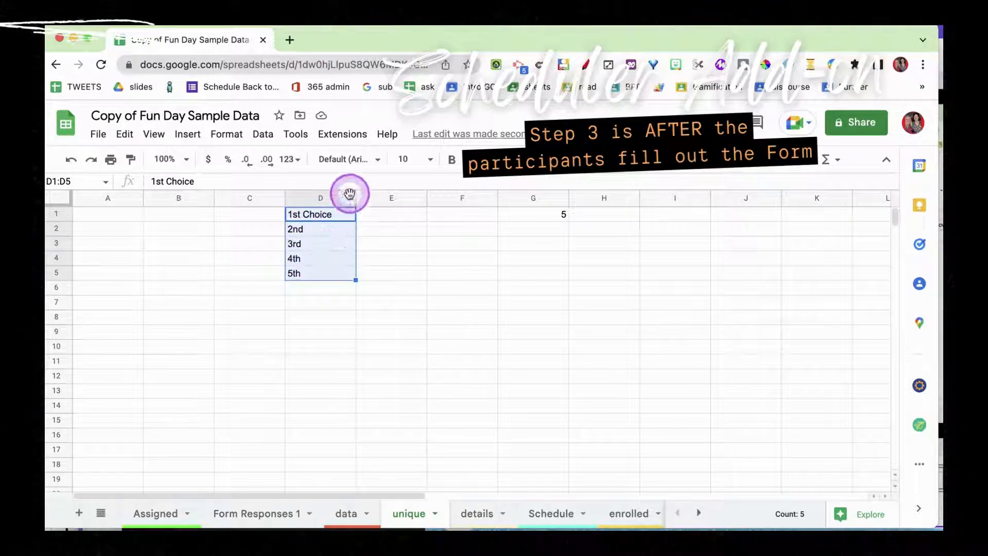
click(329, 304)
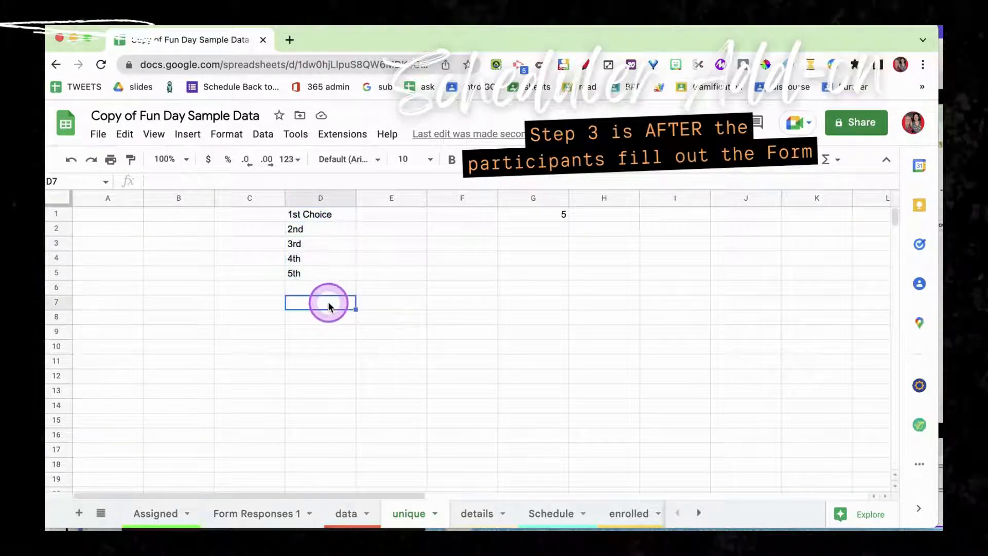
click(324, 214)
drag(319, 255, 318, 286)
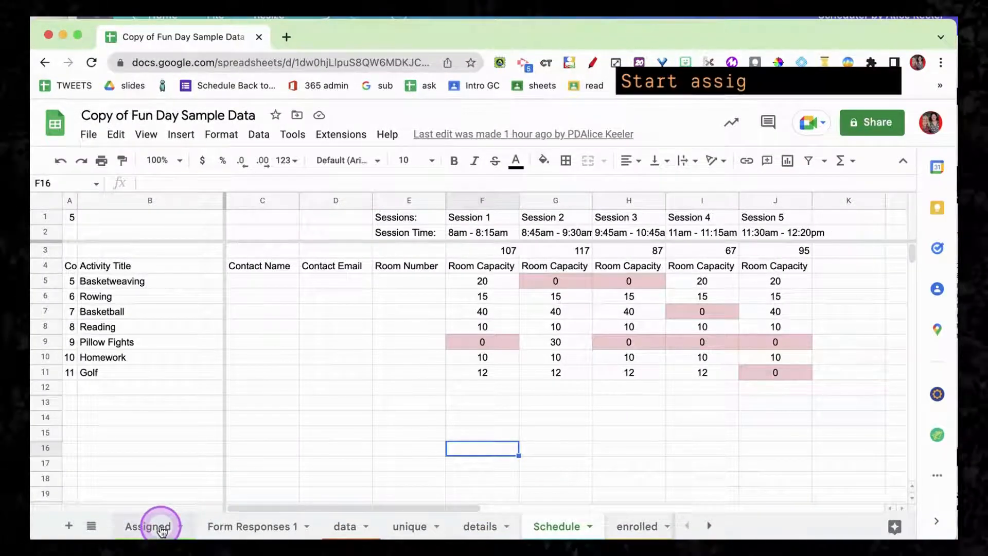
- Compare the Form Responses 1 and data sheets with the Session 1 to 5 columns of the Assigned sheet
click(161, 531)
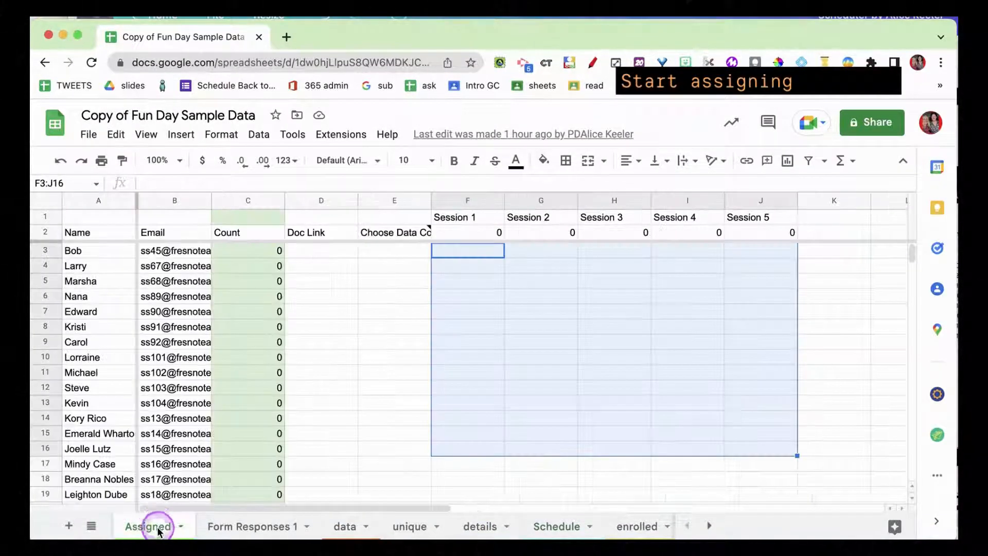
click(228, 531)
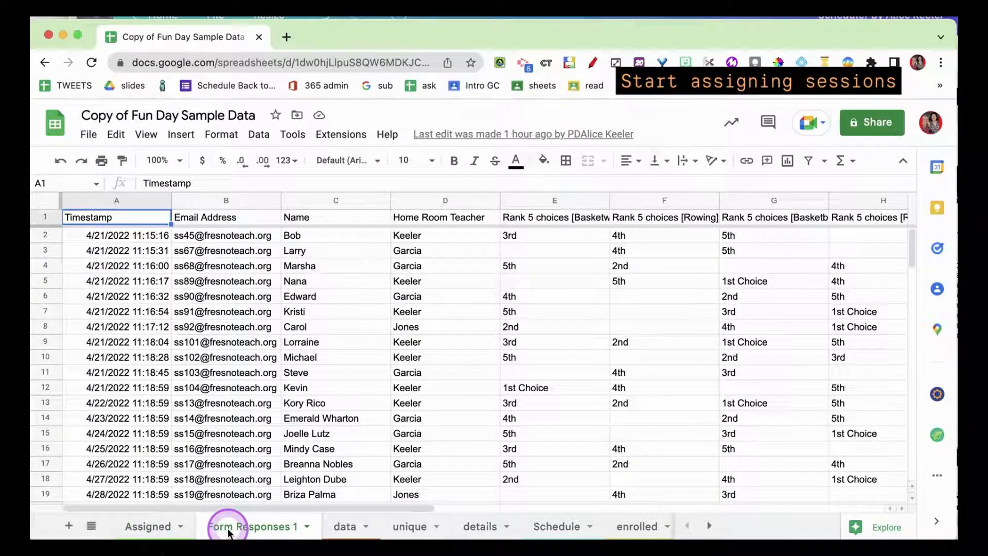
click(357, 526)
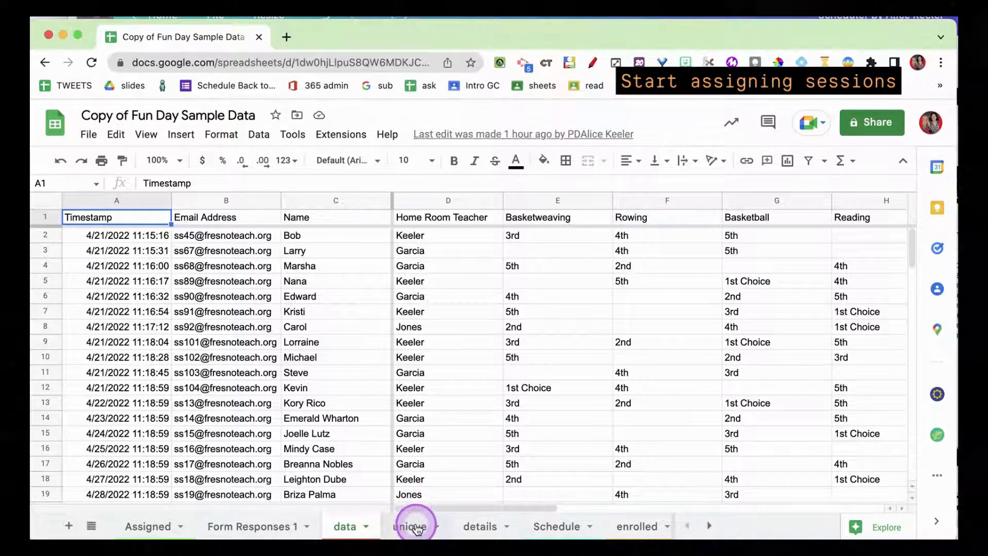
click(147, 526)
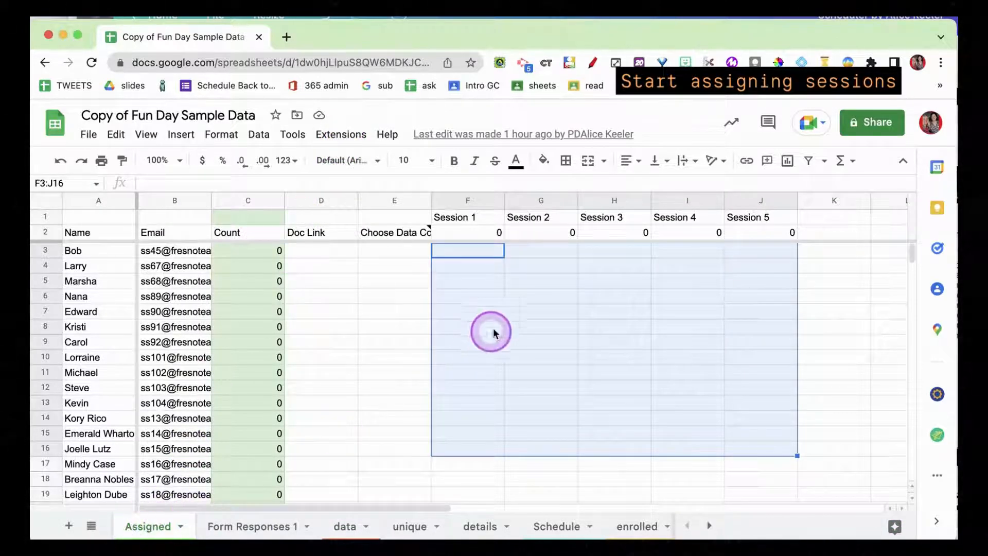
click(476, 280)
drag(470, 256, 673, 381)
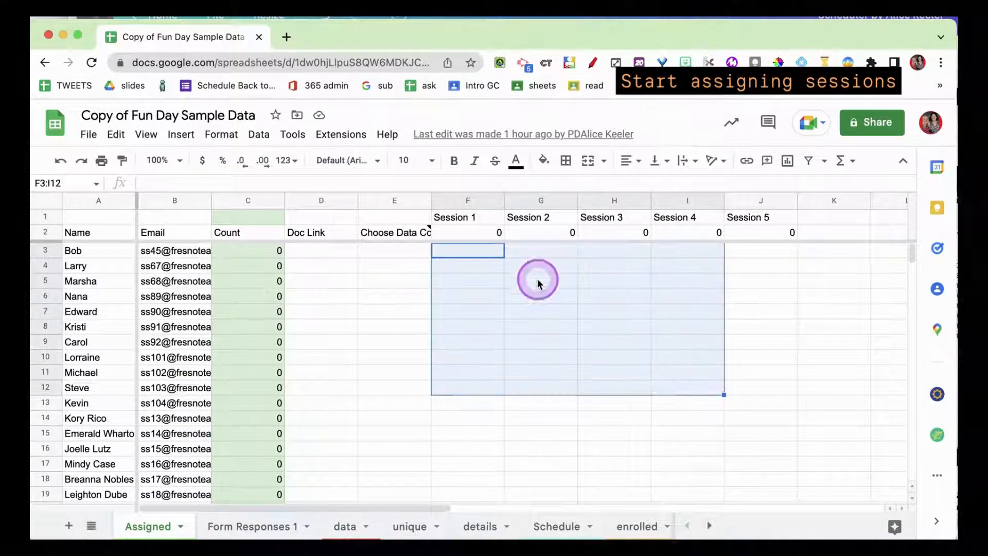
- Run the Scheduler add-on's Sprinkle 1st Choice step from its Run Sessions options
click(352, 138)
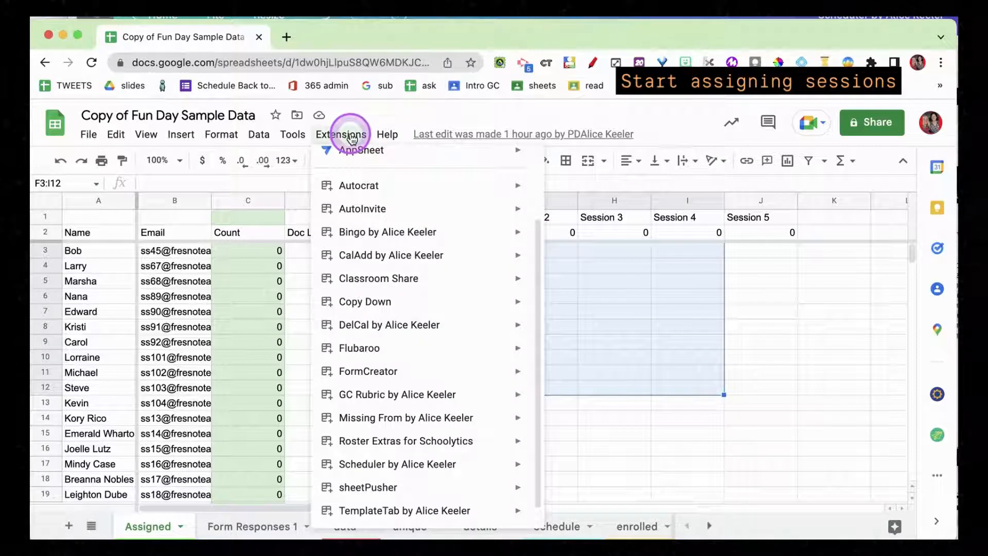
scroll(378, 289, down, 1)
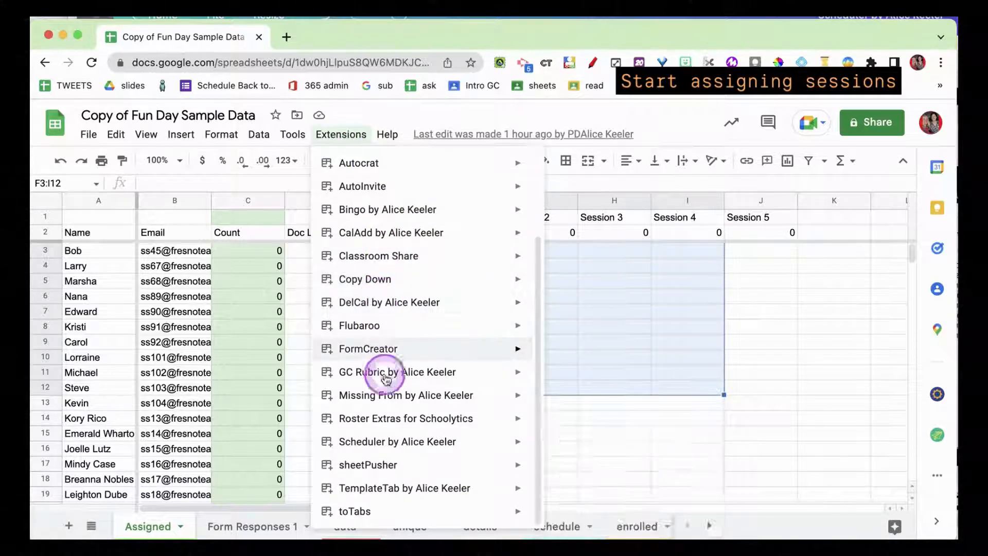
mouse_move(386, 443)
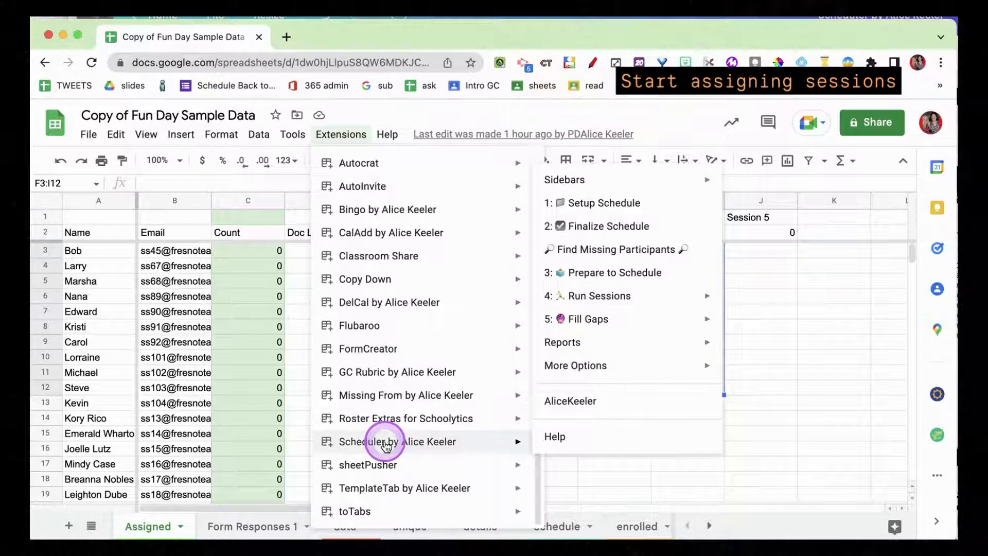
mouse_move(650, 303)
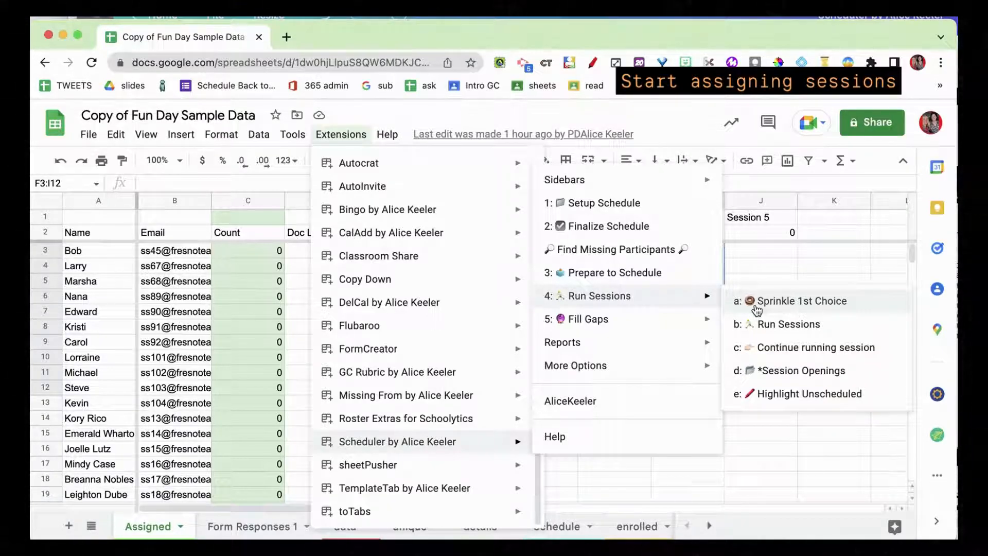
click(786, 309)
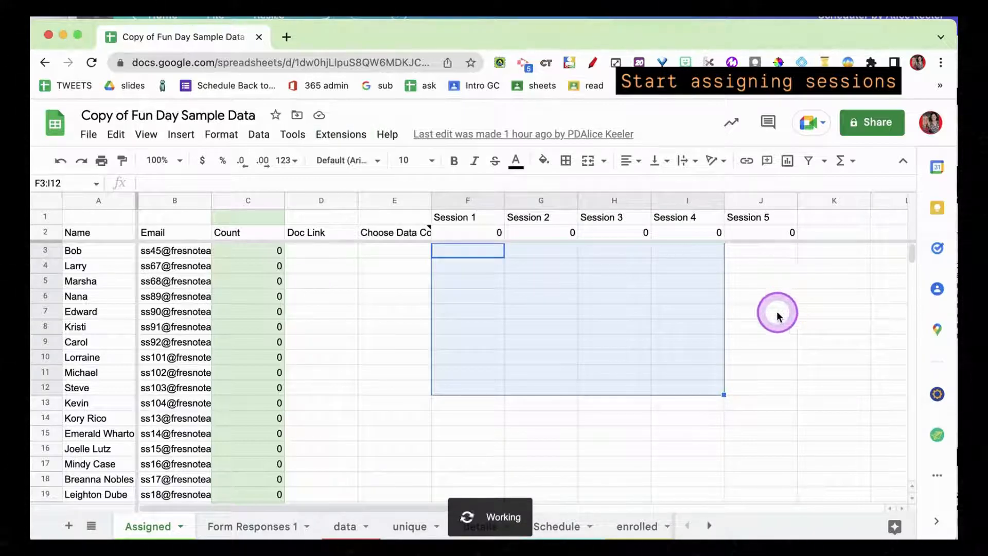
- Check the per-session counts in row 2 and the activities placed under the session columns of the Assigned sheet
right_click(638, 428)
click(517, 448)
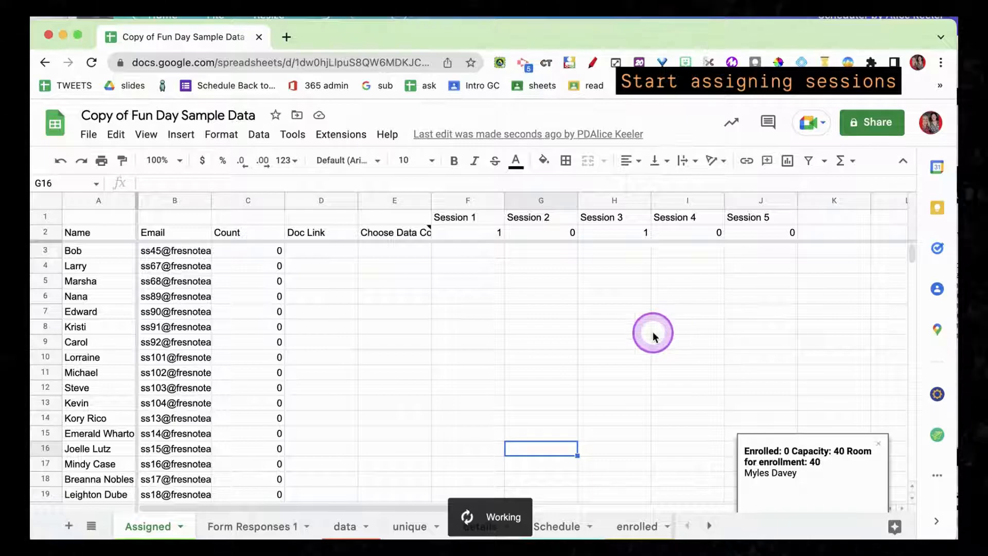
click(468, 233)
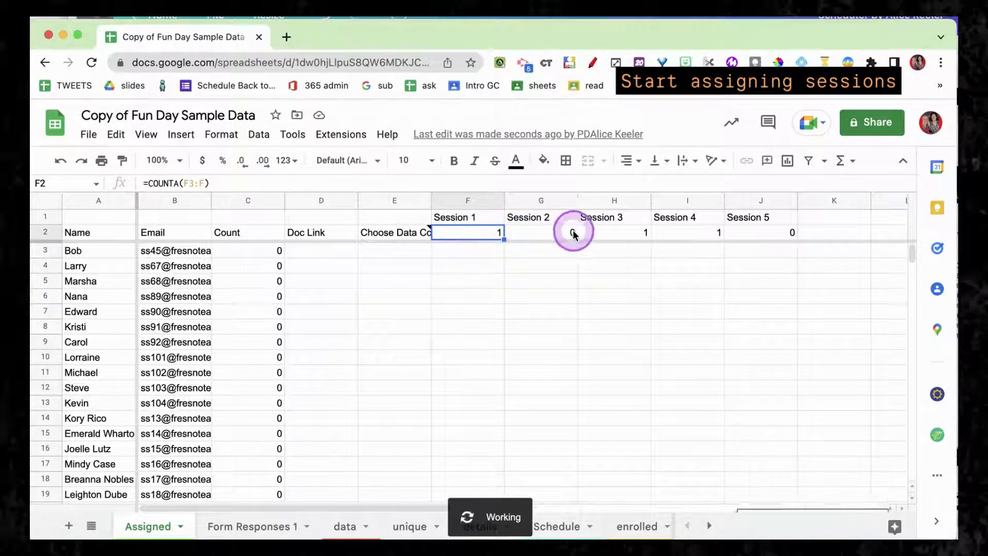
click(615, 232)
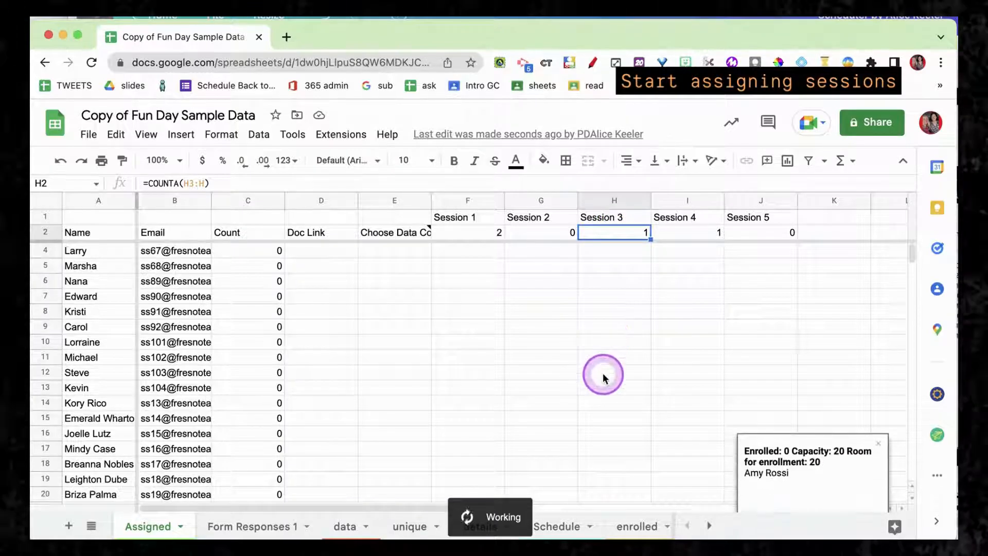
click(473, 235)
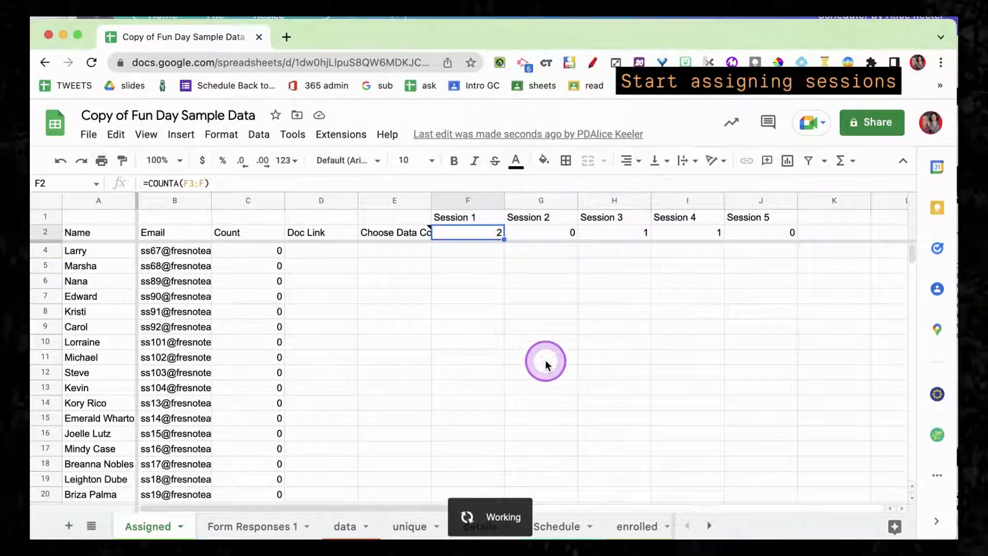
click(544, 313)
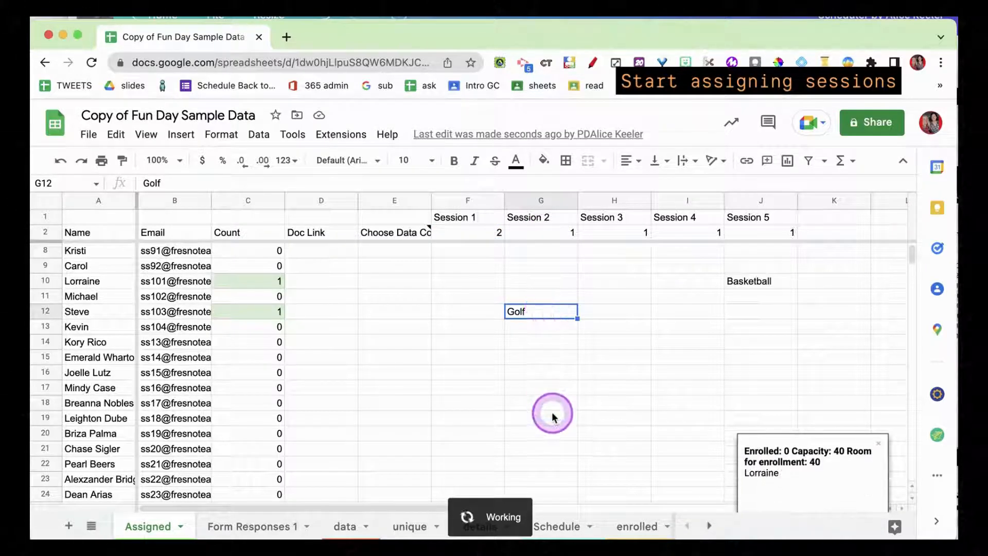
click(762, 285)
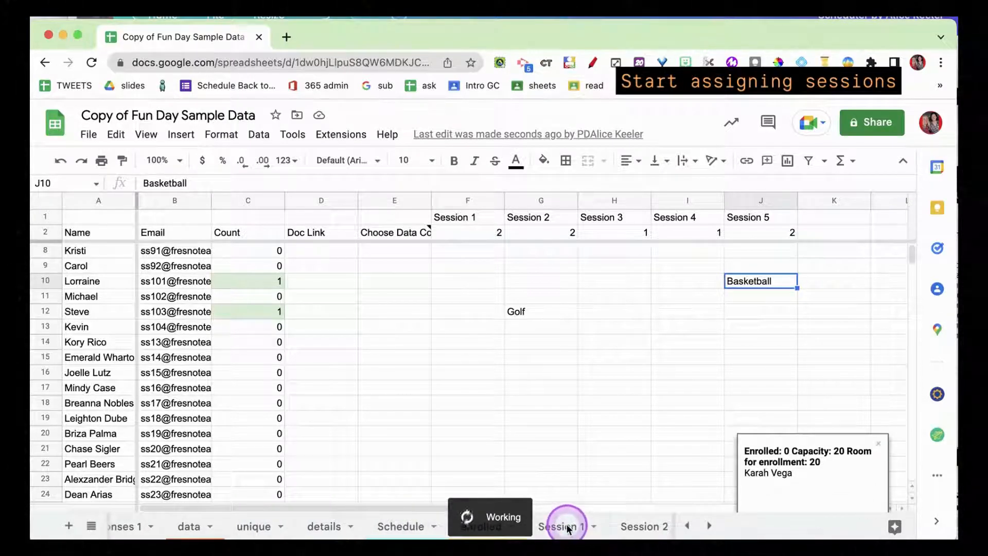
click(600, 463)
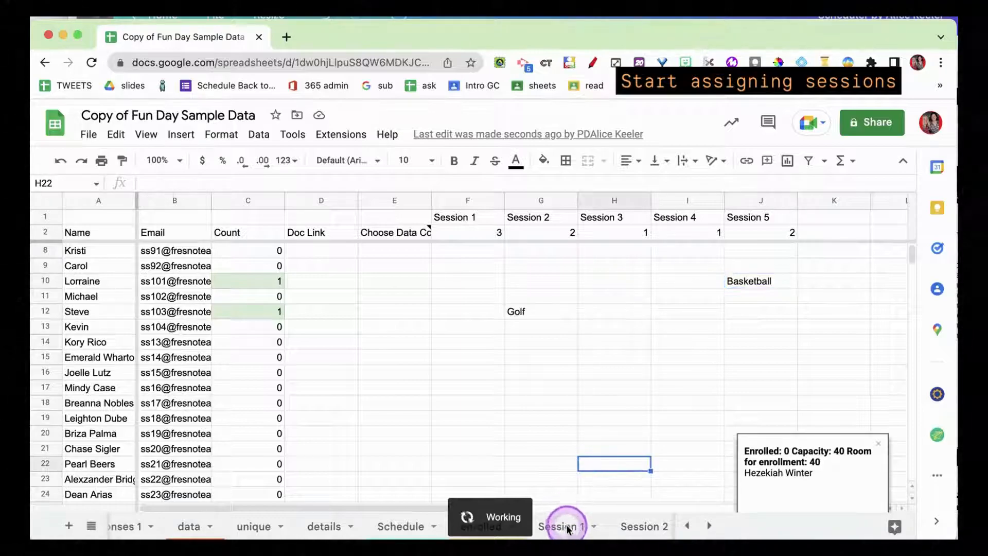
- Review the students and activity titles listed in the individual session sheets, starting with Session 1
click(588, 527)
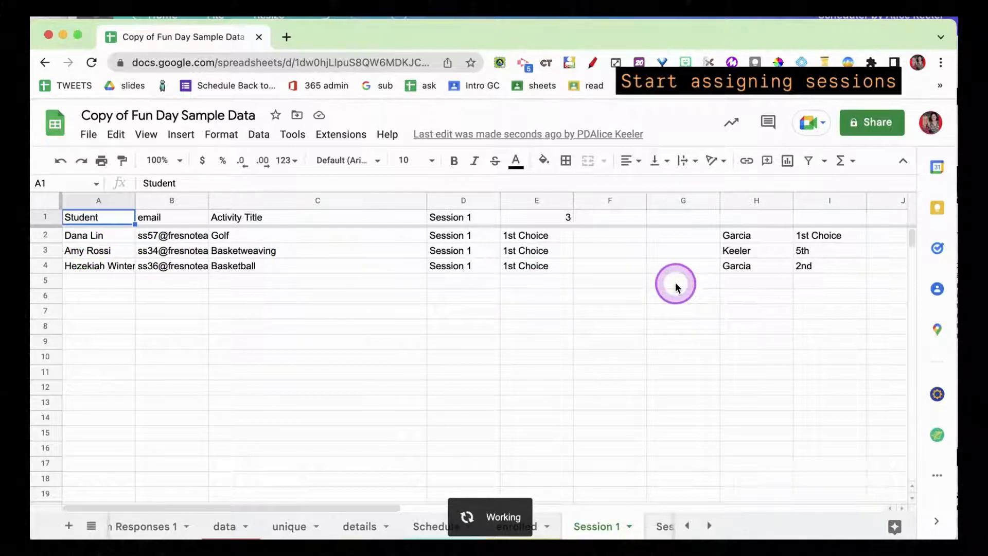
click(619, 526)
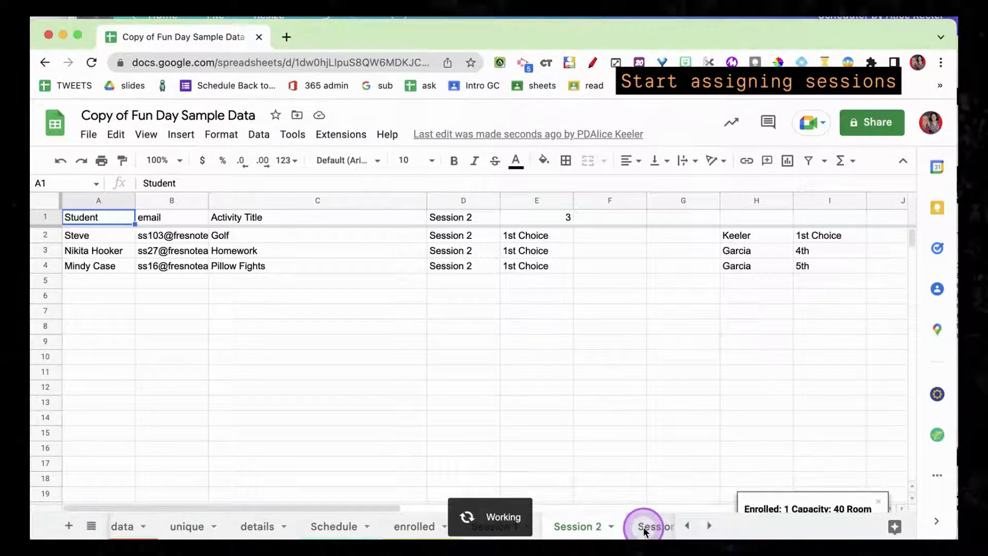
click(645, 527)
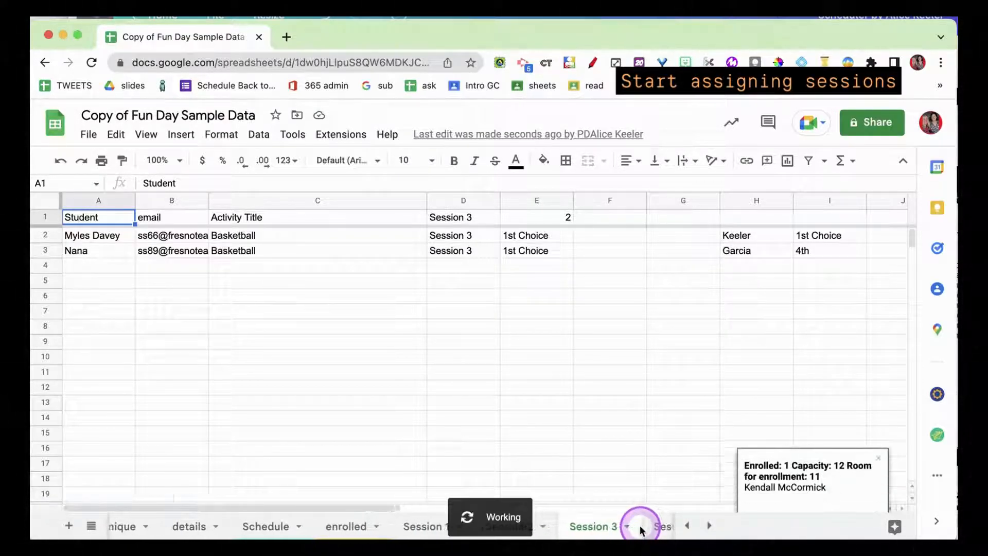
click(630, 530)
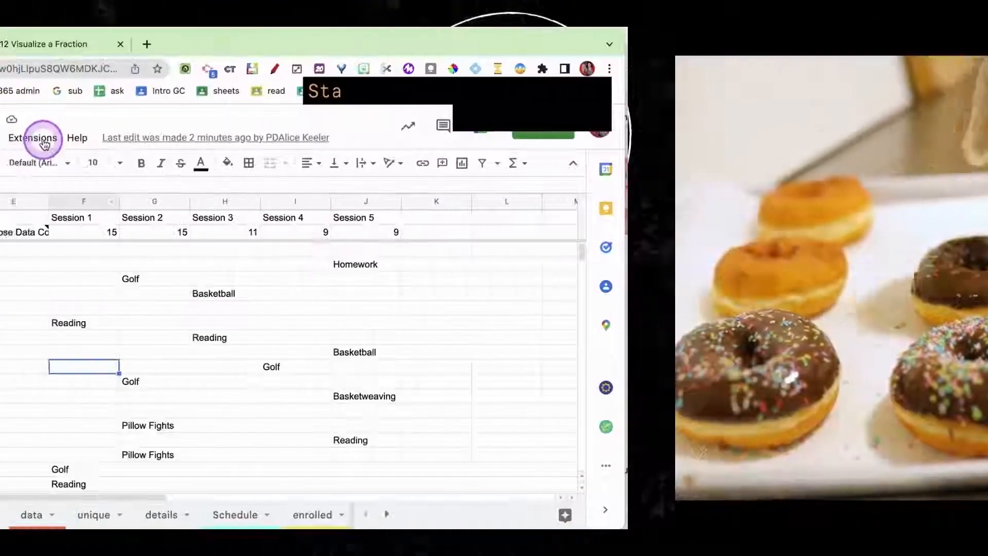
click(45, 143)
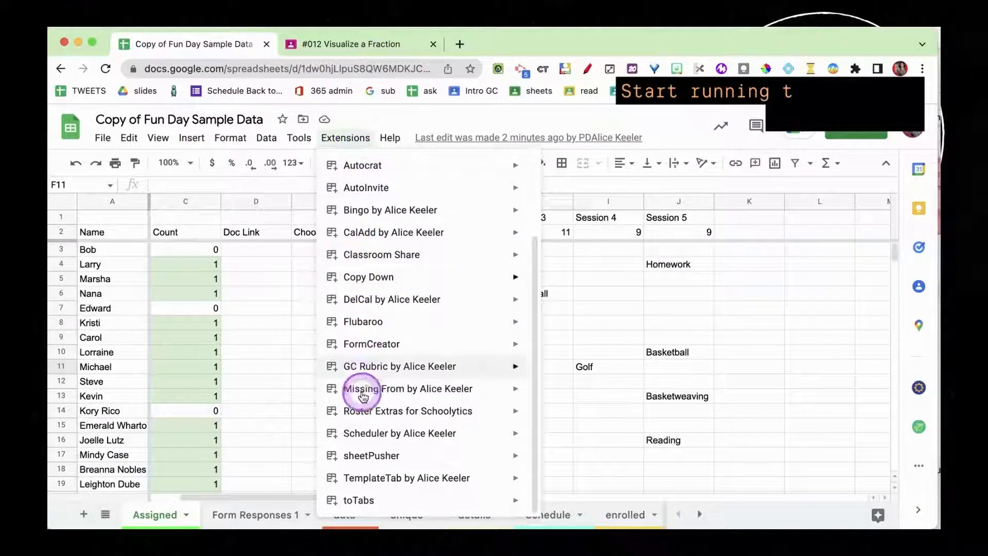
mouse_move(365, 435)
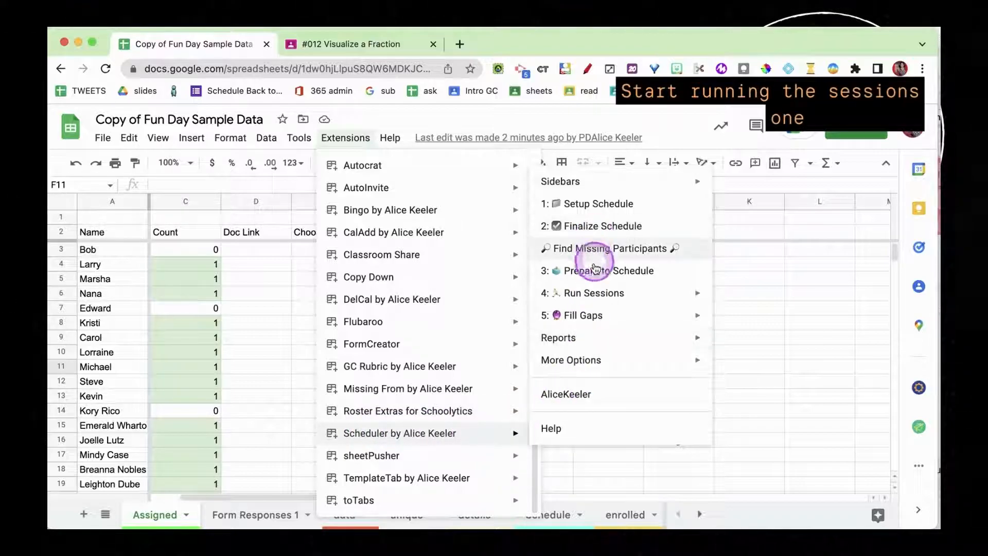
mouse_move(602, 298)
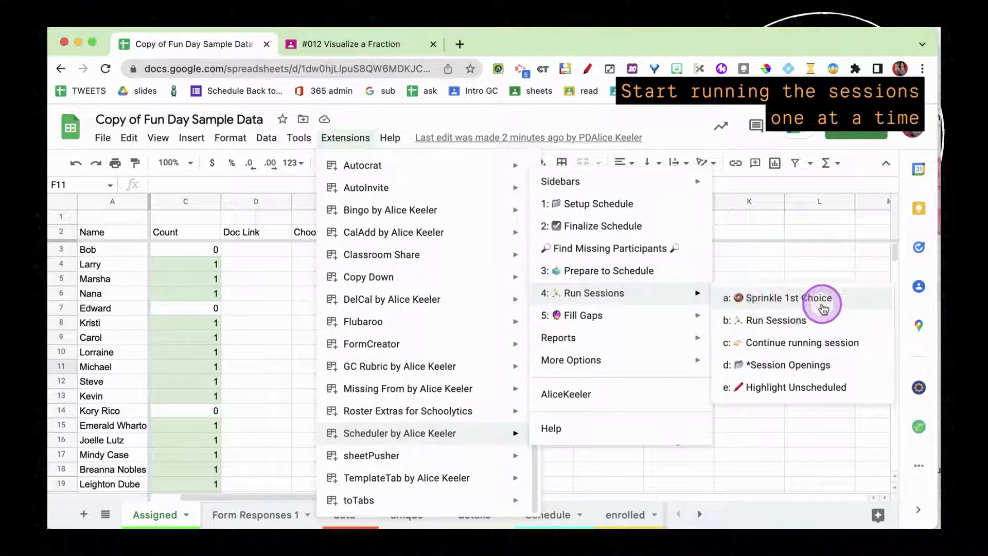
- Examine each participant's Count and the Session 1 to 5 totals down to the end of the Assigned list
click(195, 307)
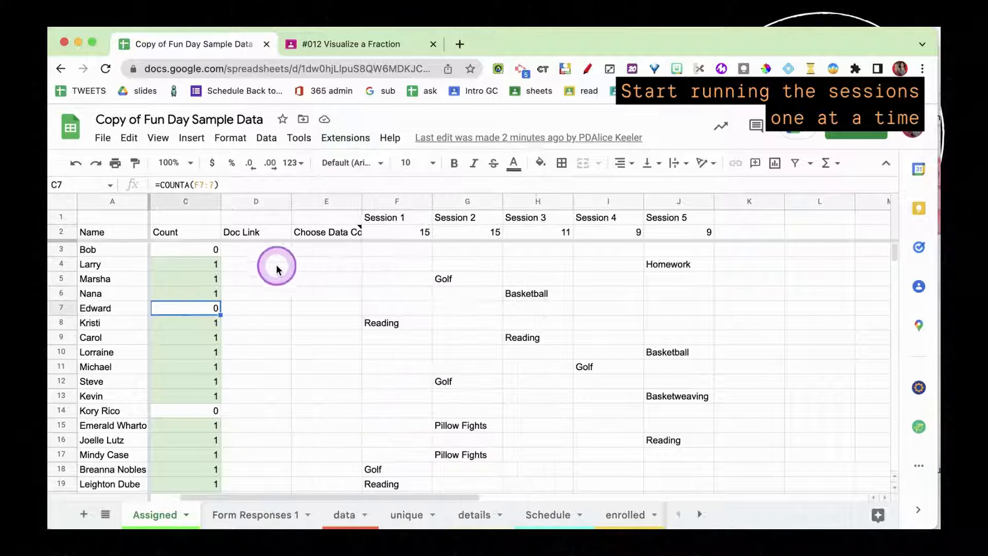
drag(395, 236, 548, 237)
drag(638, 240, 708, 230)
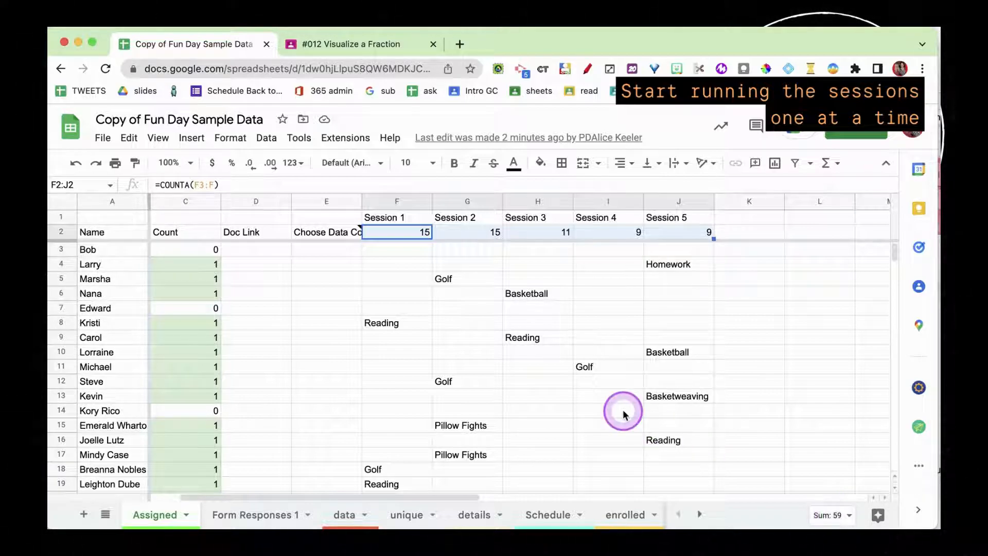
scroll(623, 412, down, 10)
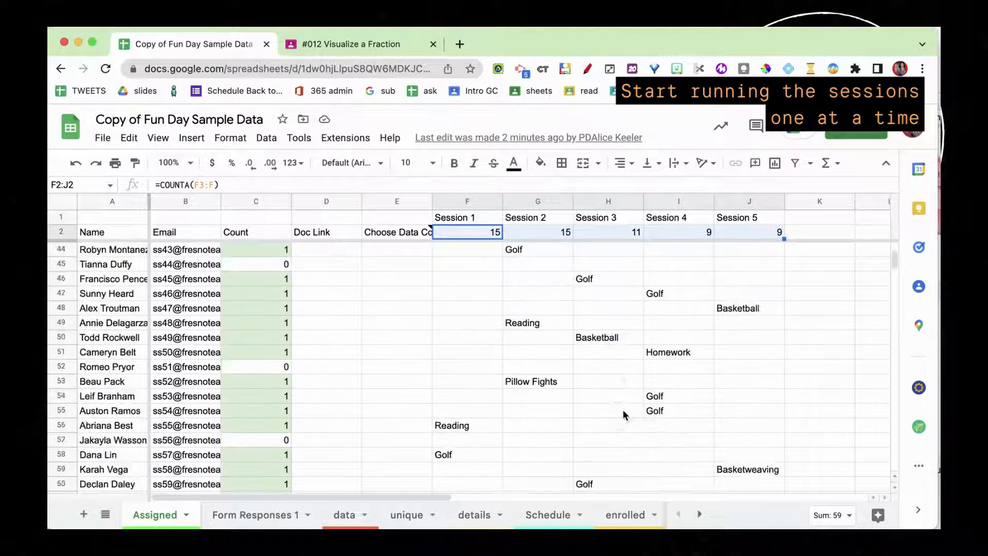
scroll(623, 410, down, 5)
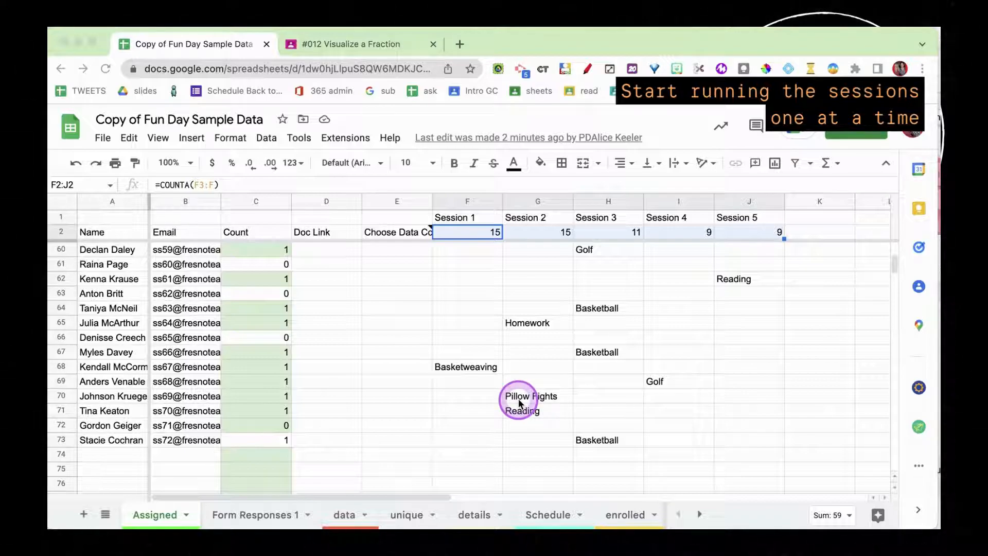
click(611, 394)
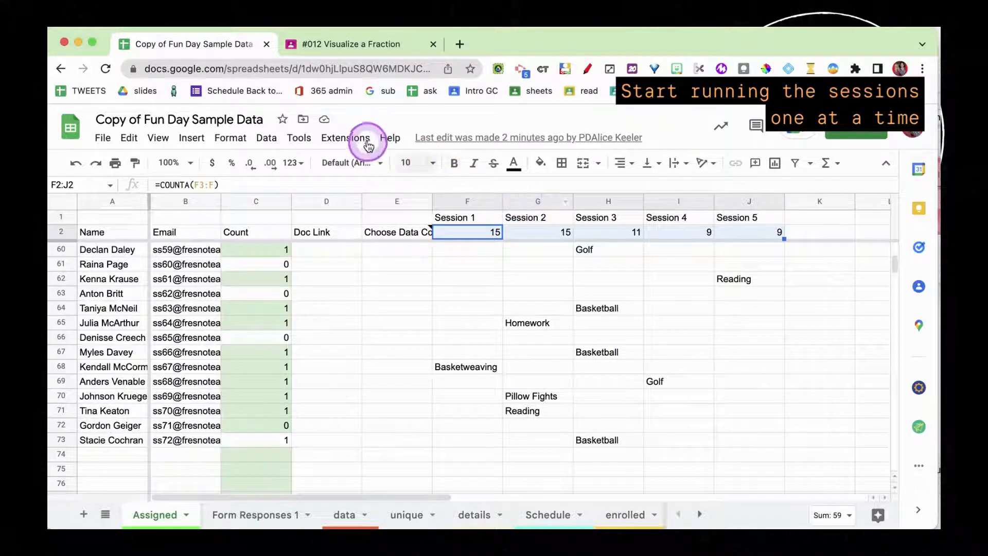
- Run the Scheduler add-on's Run Sessions step for session 1 and follow the assignments in the Session 1 sheet
click(345, 138)
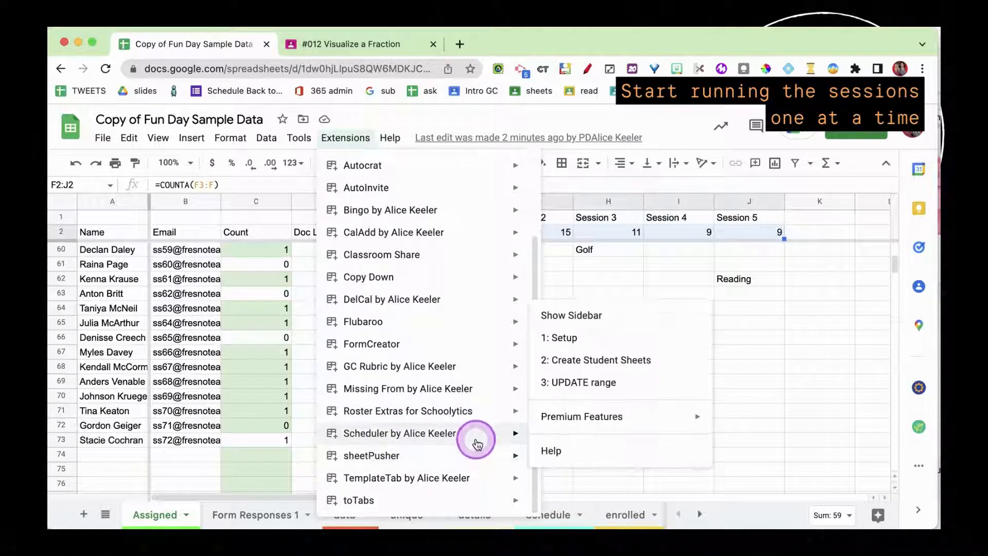
mouse_move(474, 434)
mouse_move(601, 303)
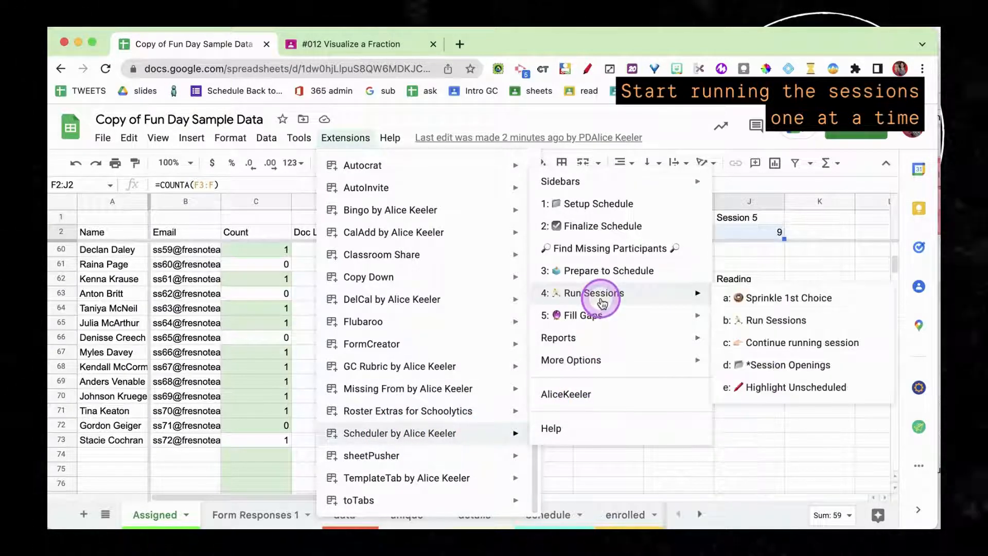
click(777, 321)
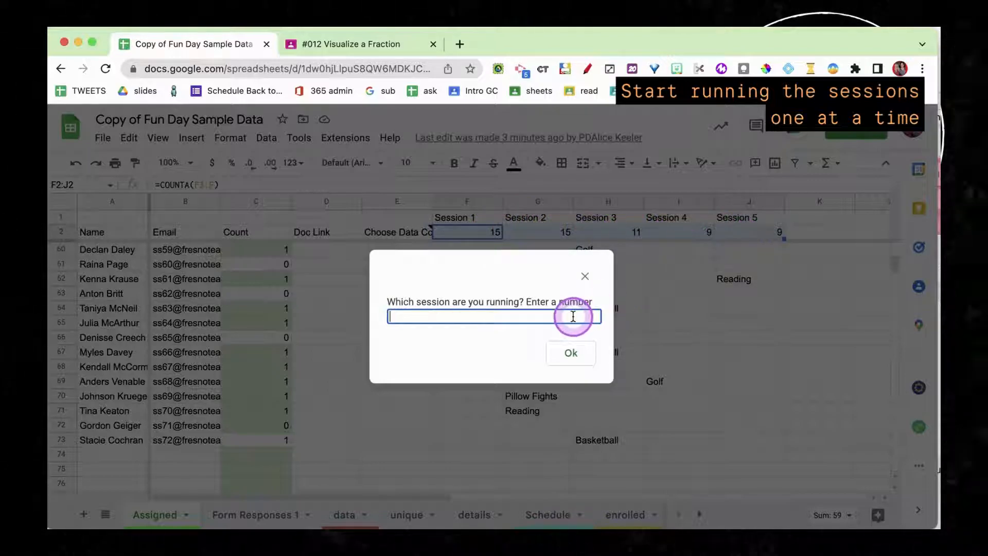
text(1)
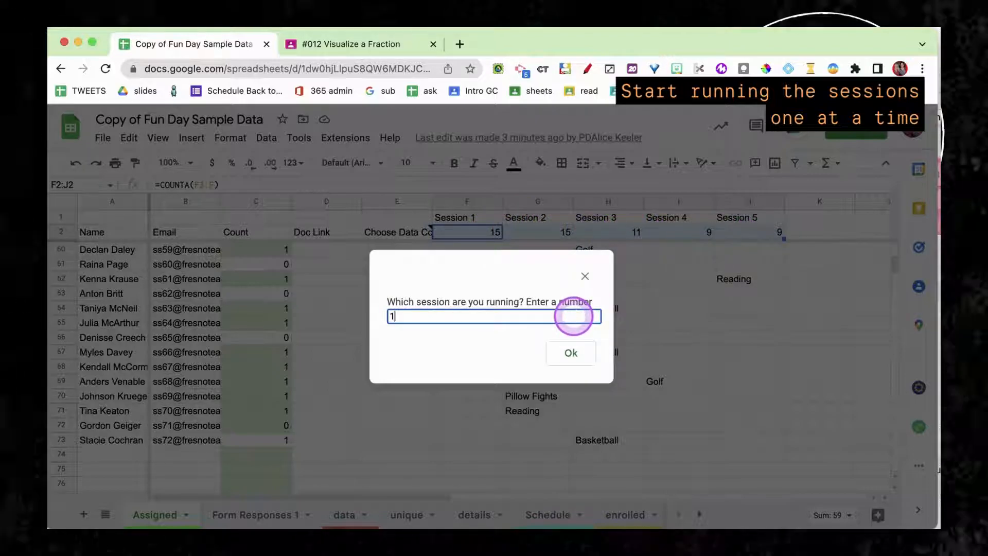
click(571, 352)
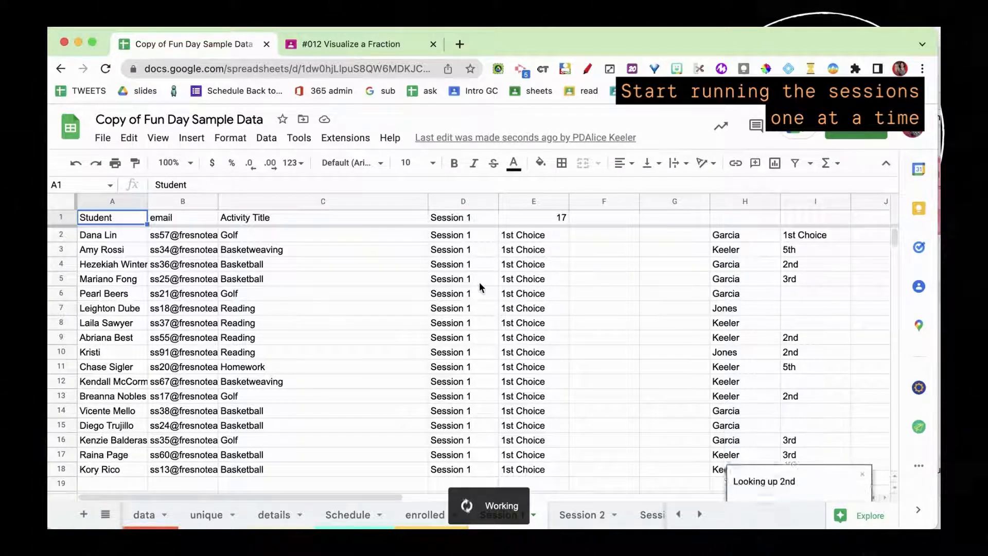
scroll(474, 291, down, 5)
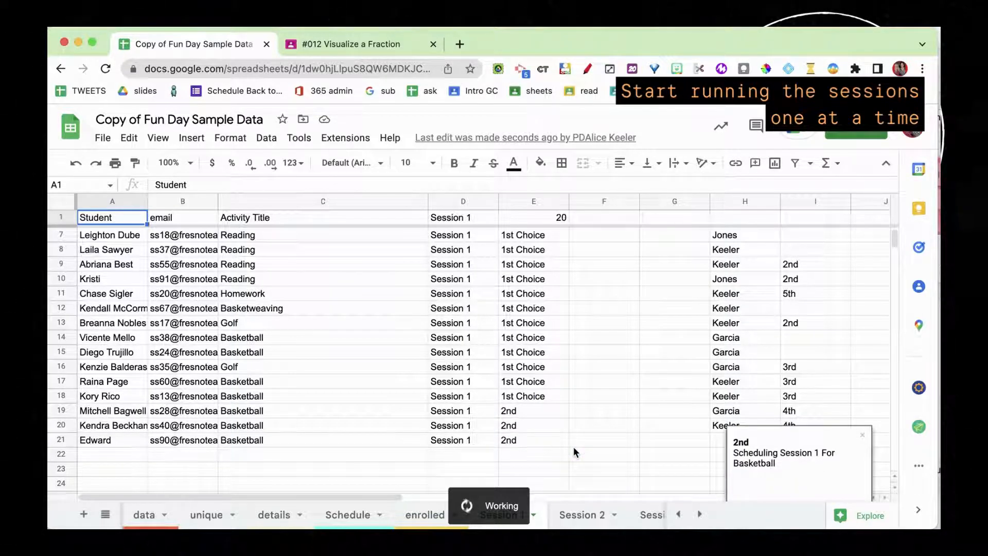
- Follow the 2nd-choice Basketball assignments as they are added down the Session 1 sheet
scroll(573, 452, down, 3)
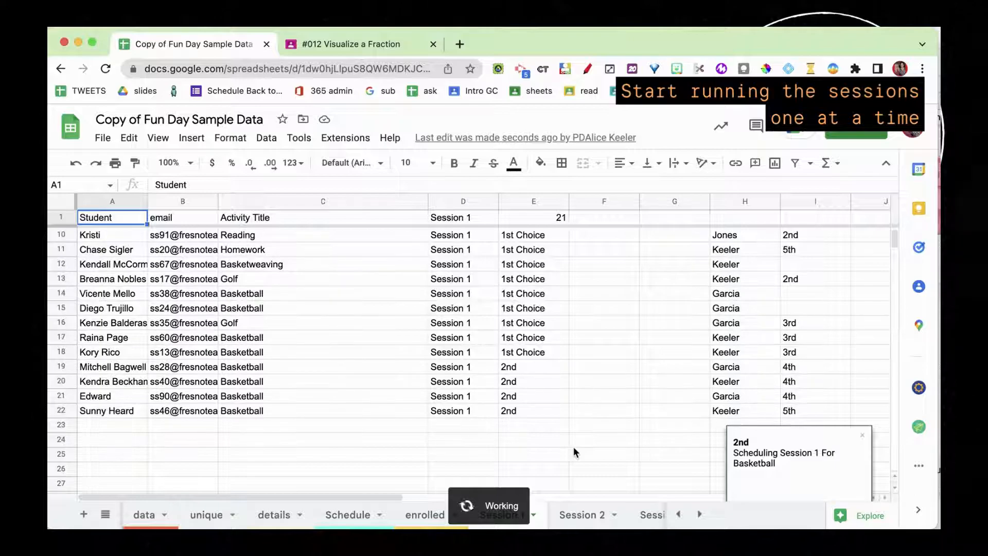
scroll(575, 452, down, 1)
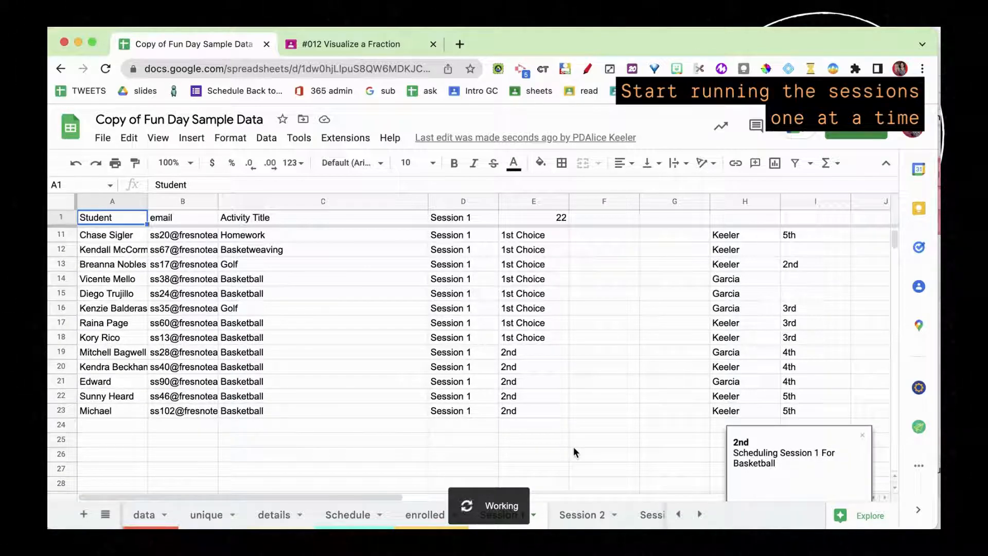
click(572, 449)
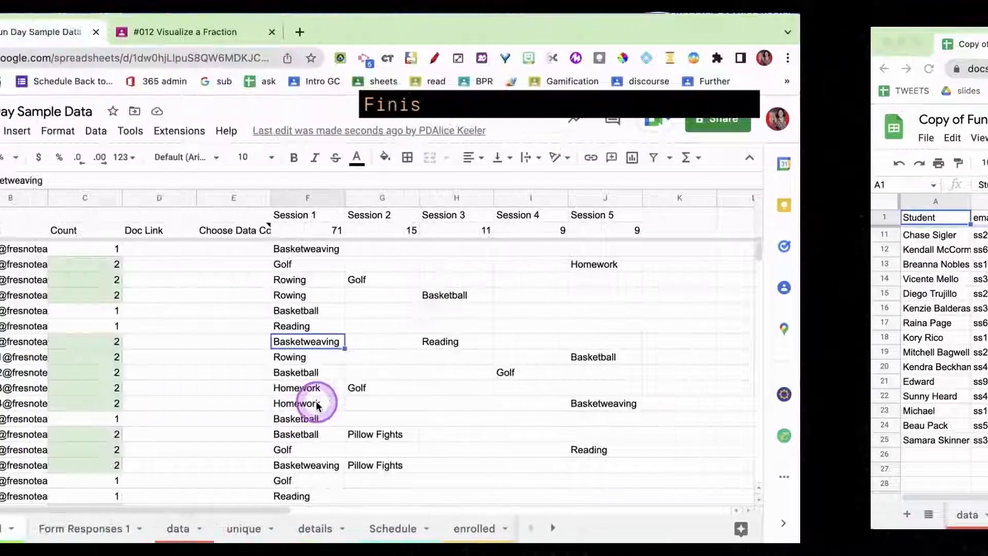
- Review every participant's Count and session placements down to the end of the Assigned sheet
scroll(316, 406, down, 1)
scroll(483, 405, down, 13)
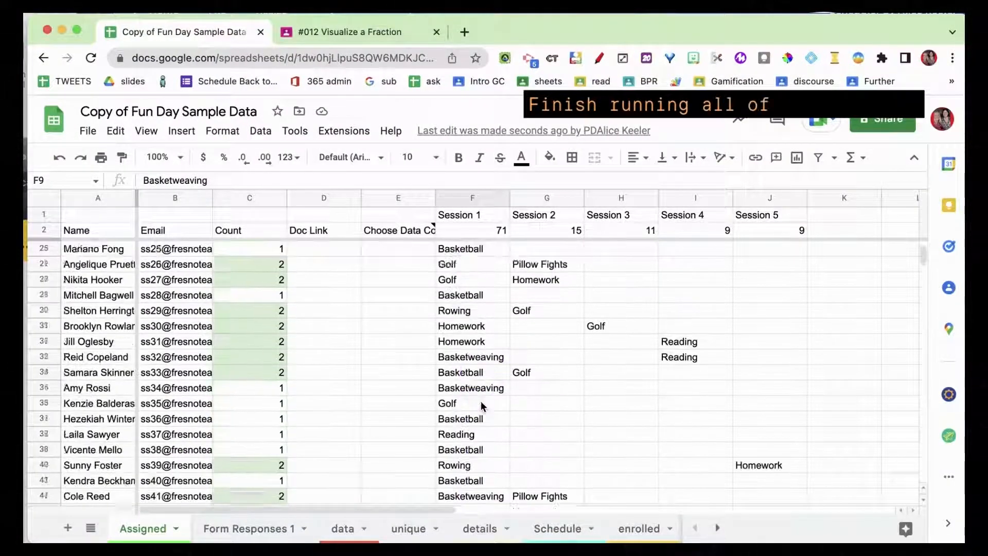
scroll(482, 404, down, 7)
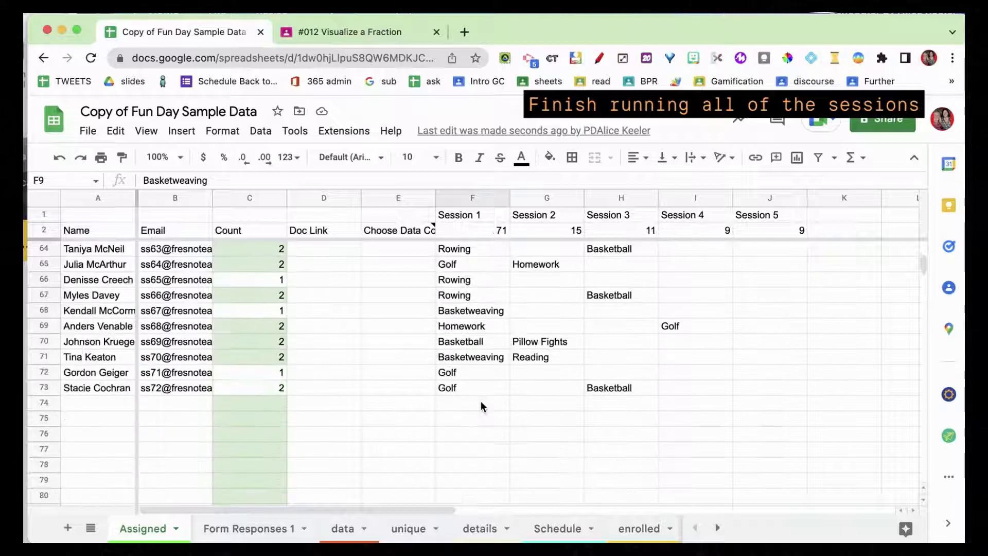
scroll(481, 404, up, 9)
scroll(481, 404, up, 11)
click(771, 272)
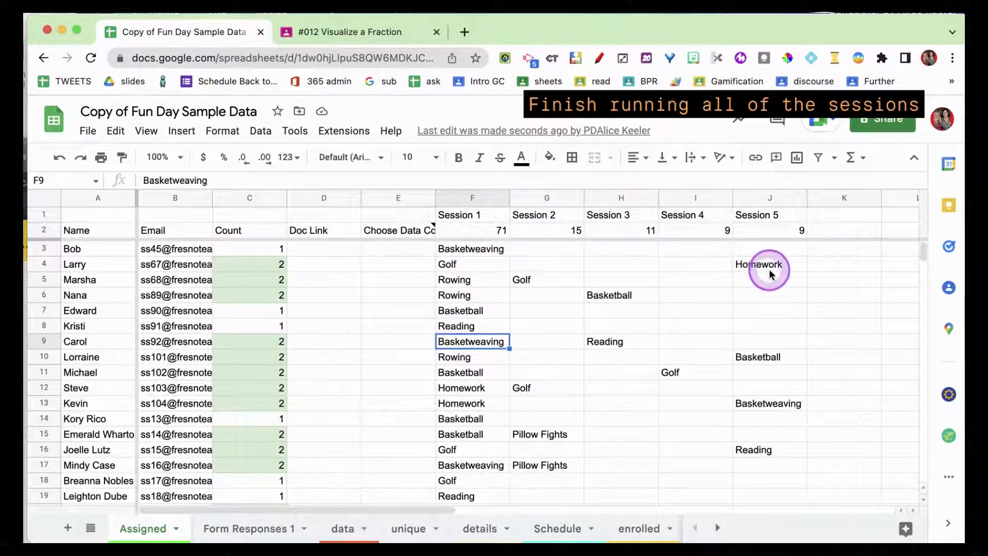
- Run the Scheduler add-on's Run Sessions step for session 5
click(355, 130)
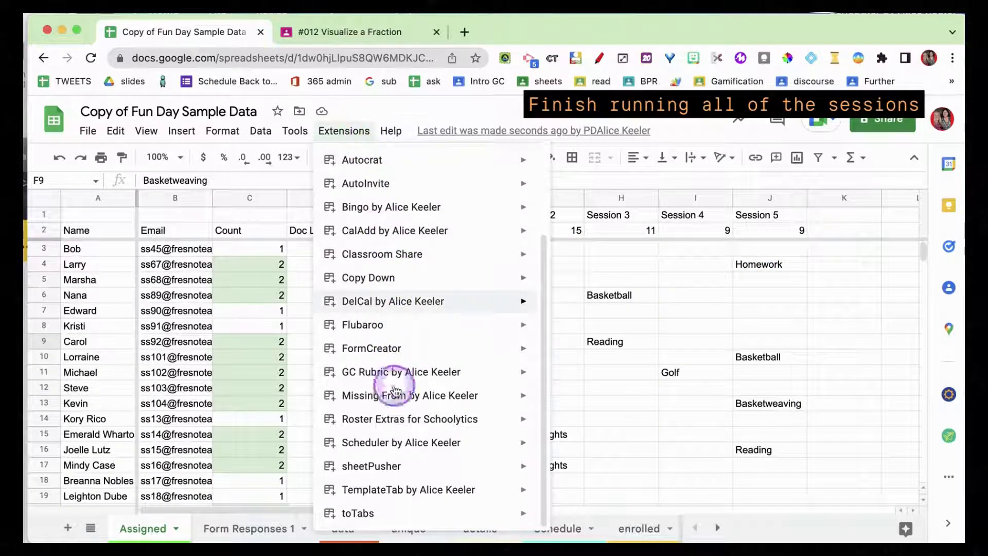
click(396, 443)
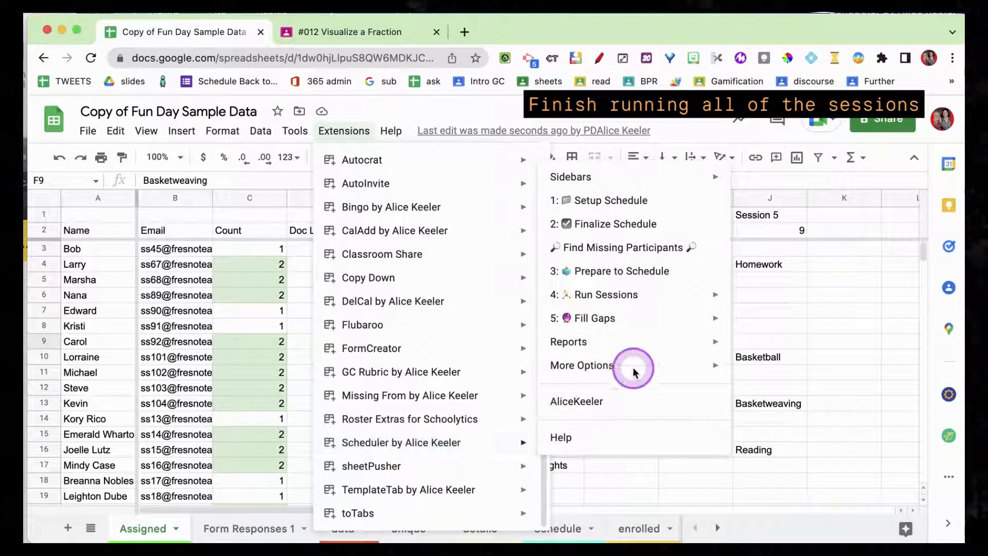
click(492, 437)
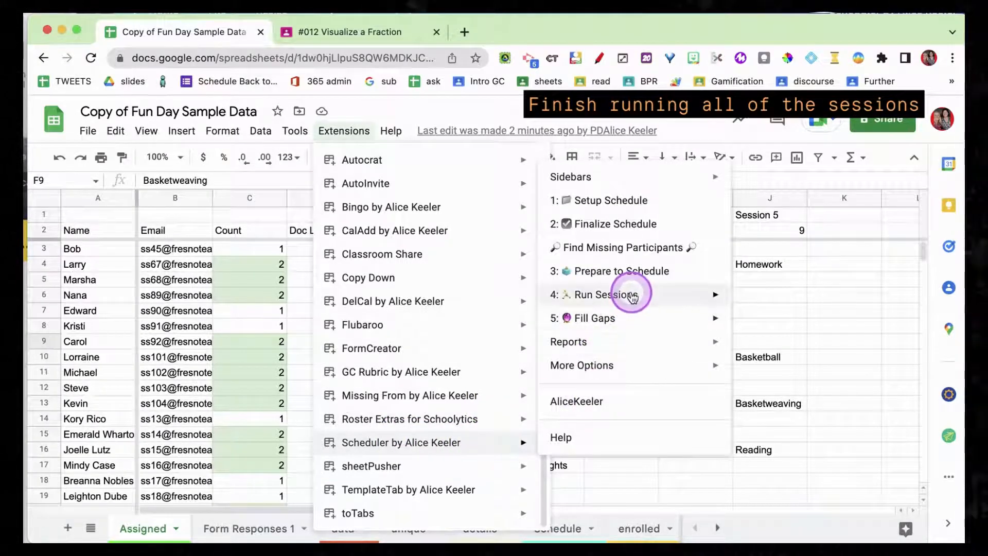
mouse_move(635, 292)
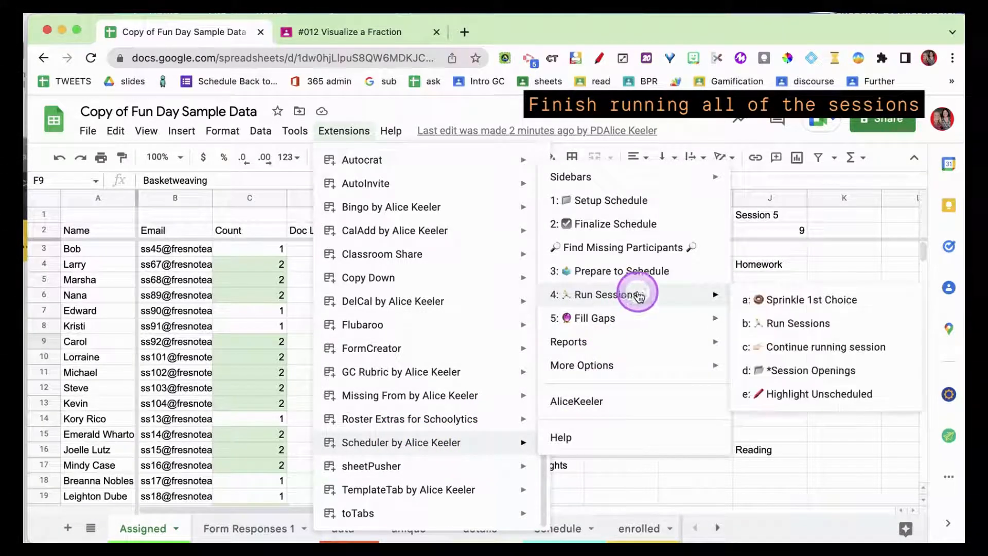
click(792, 324)
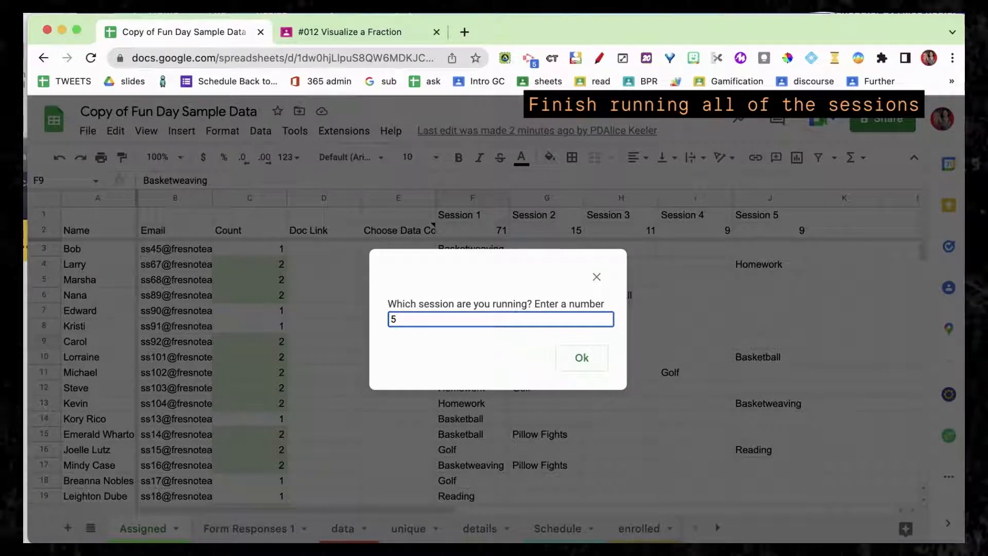
click(580, 364)
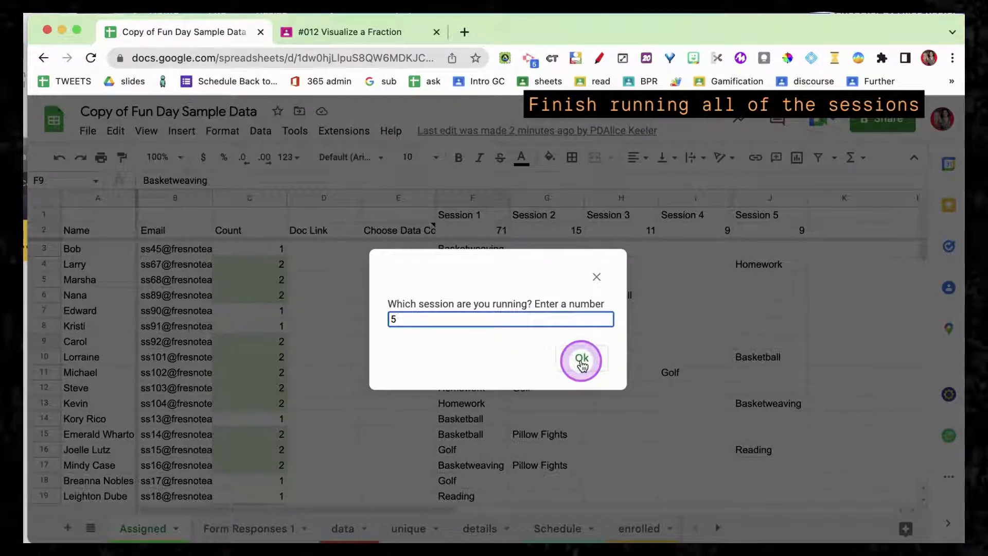
click(581, 361)
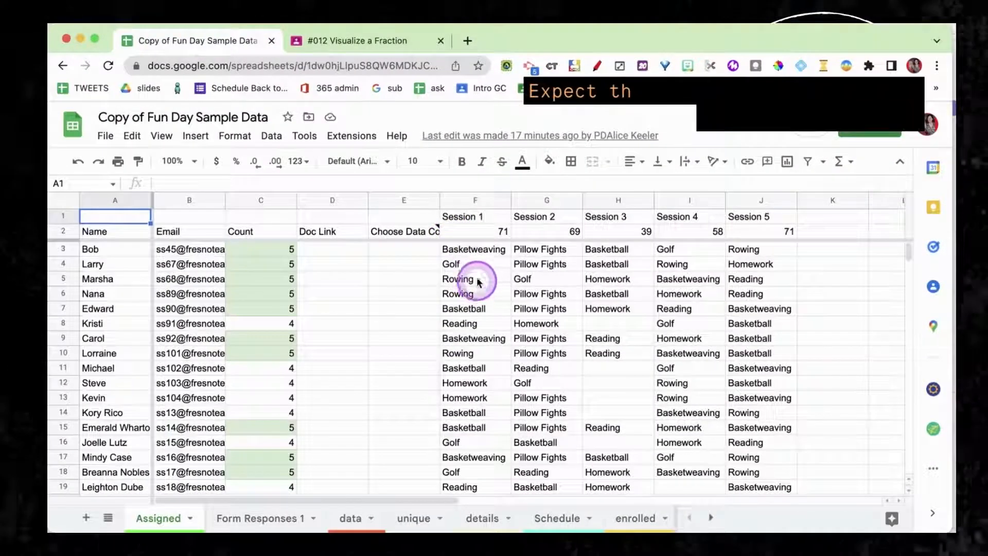
- Compare how fully the Session 1, 2, 4 and 5 columns of the Assigned sheet are filled
click(478, 282)
drag(463, 204, 784, 230)
click(705, 279)
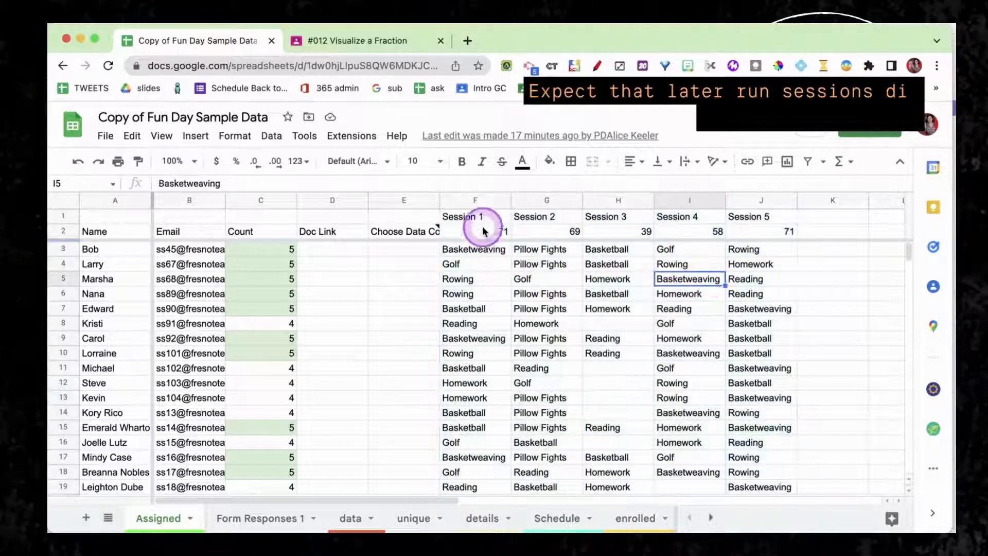
click(471, 201)
click(735, 199)
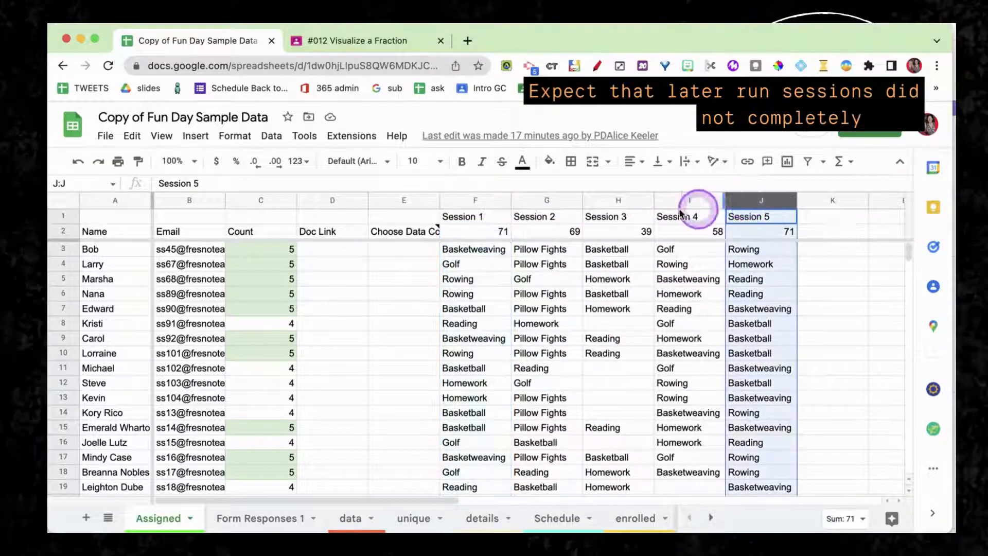
click(555, 201)
click(678, 200)
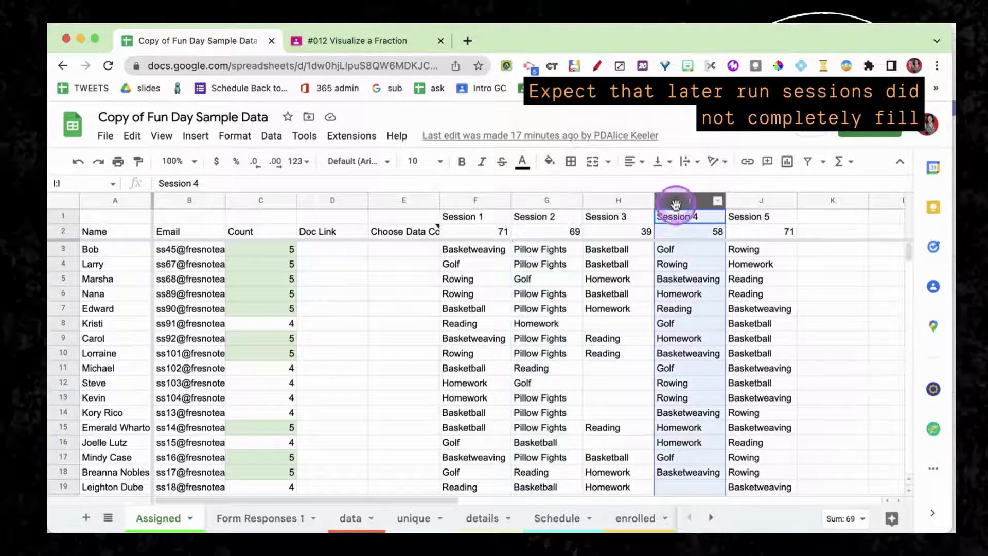
- Check the Session 3 total in H2 against the activities and blanks in its column
click(626, 229)
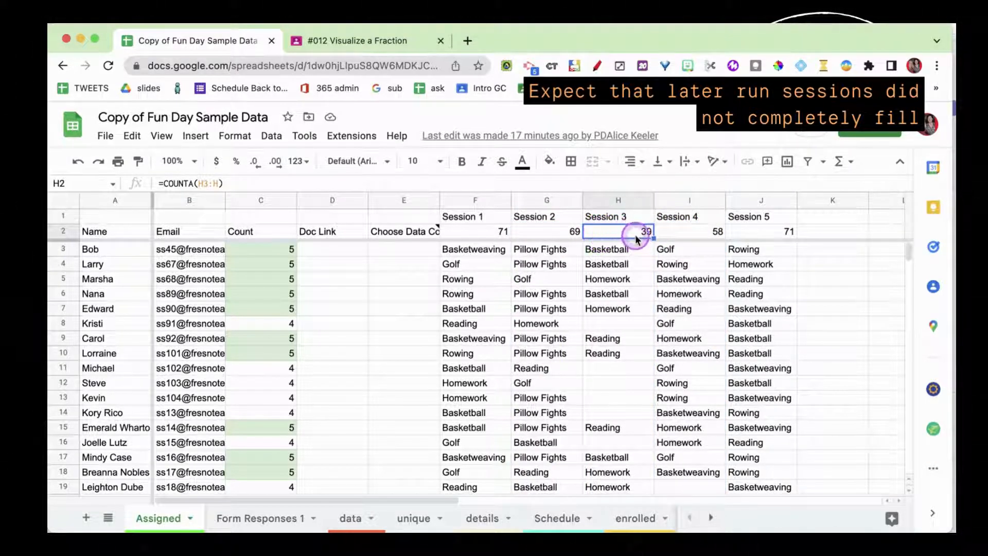
double_click(636, 235)
click(632, 280)
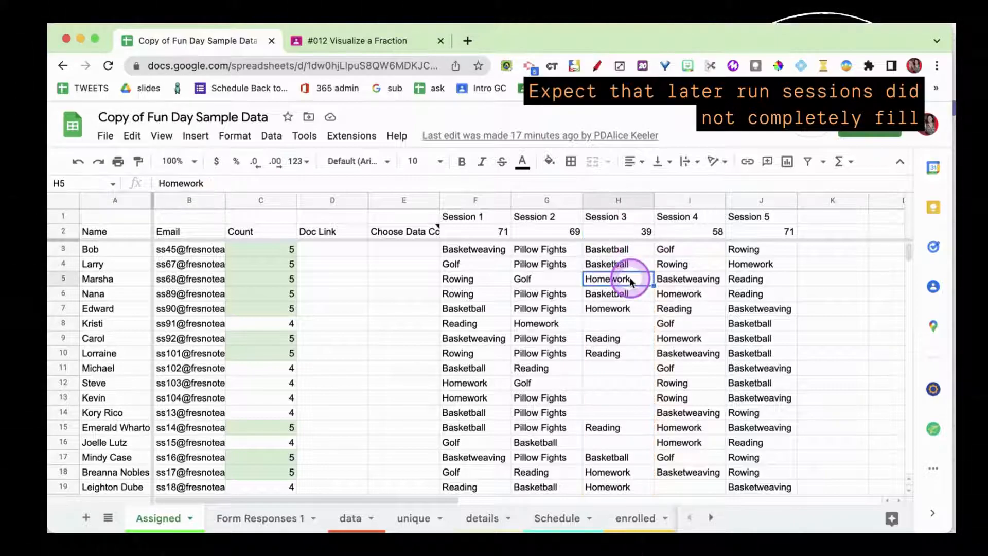
click(614, 237)
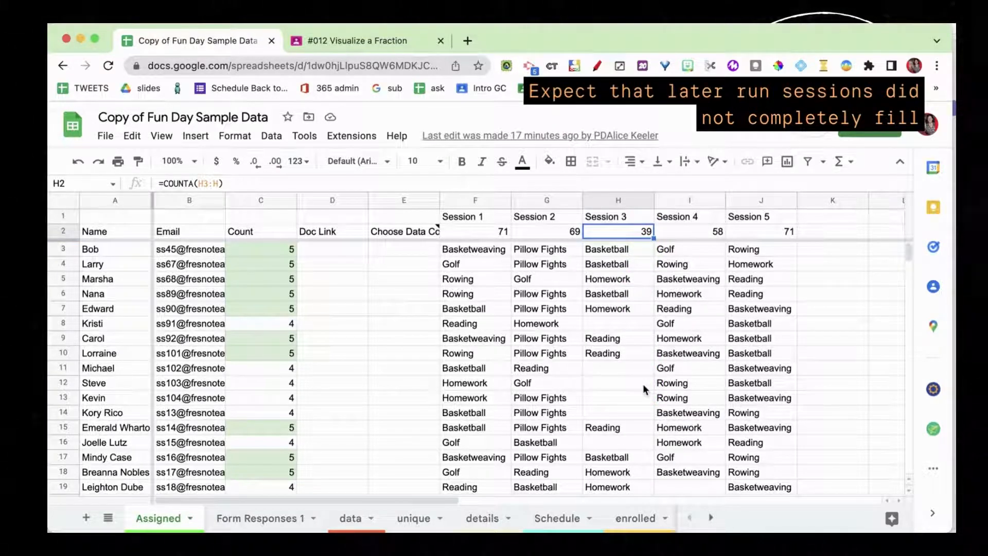
- Generate the Session Openings overview in the difference sheet with the Scheduler add-on's Run Sessions options
click(335, 128)
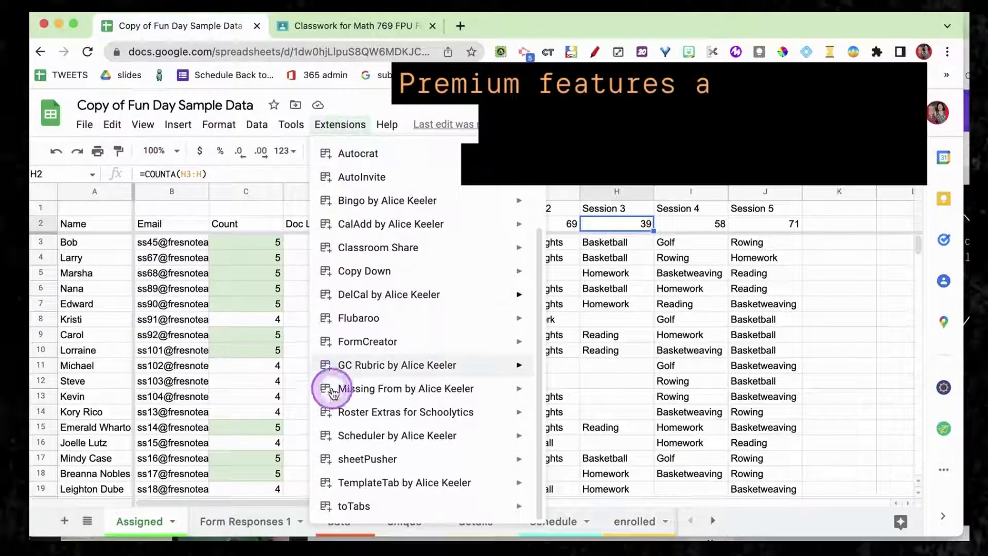
mouse_move(337, 435)
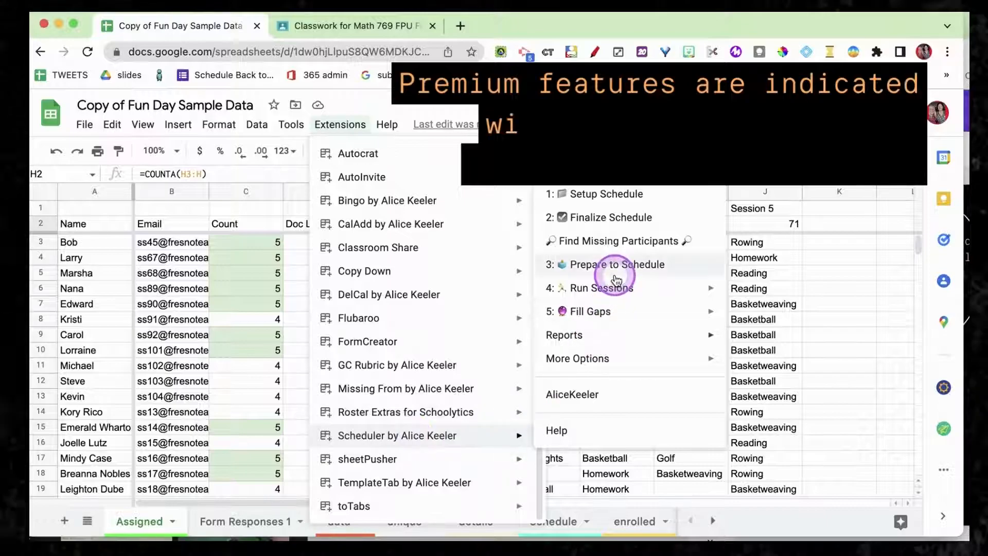
mouse_move(617, 288)
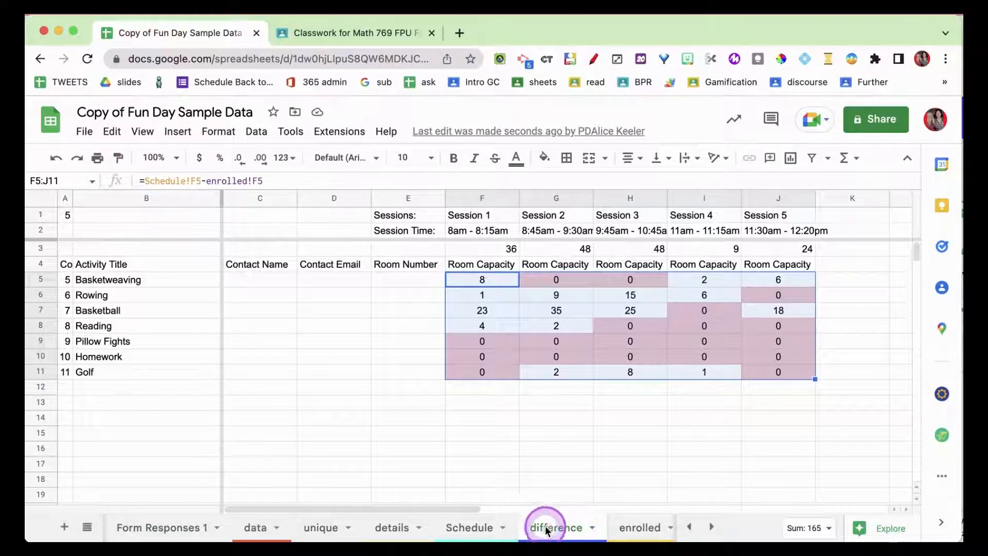
- Examine the remaining room capacity per activity and session in the difference sheet, including Basketweaving, Rowing and Basketball
click(557, 284)
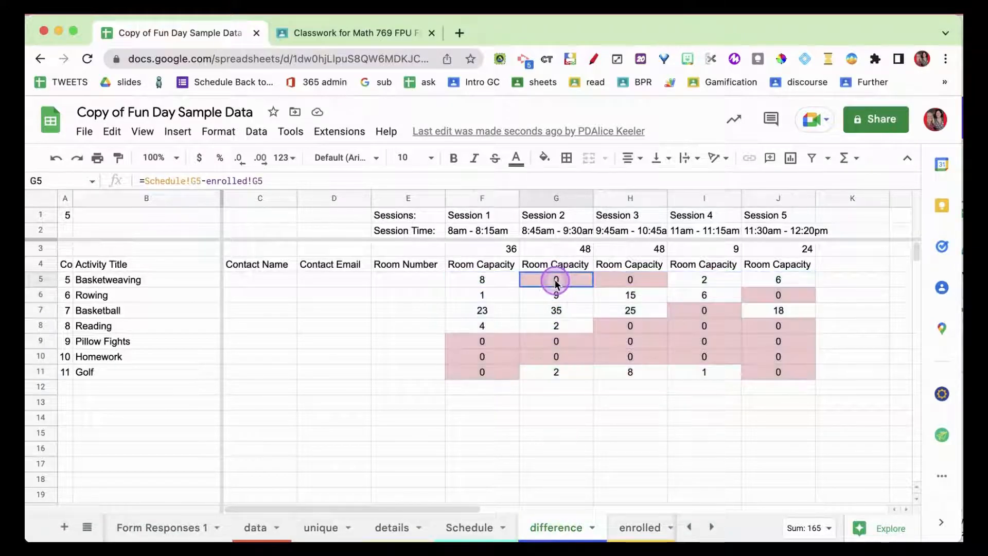
click(498, 313)
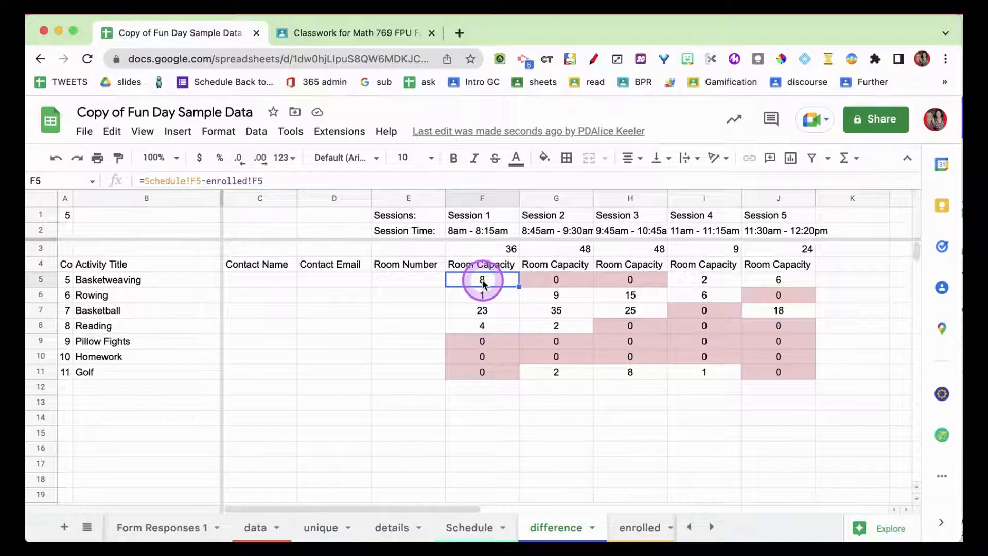
click(488, 300)
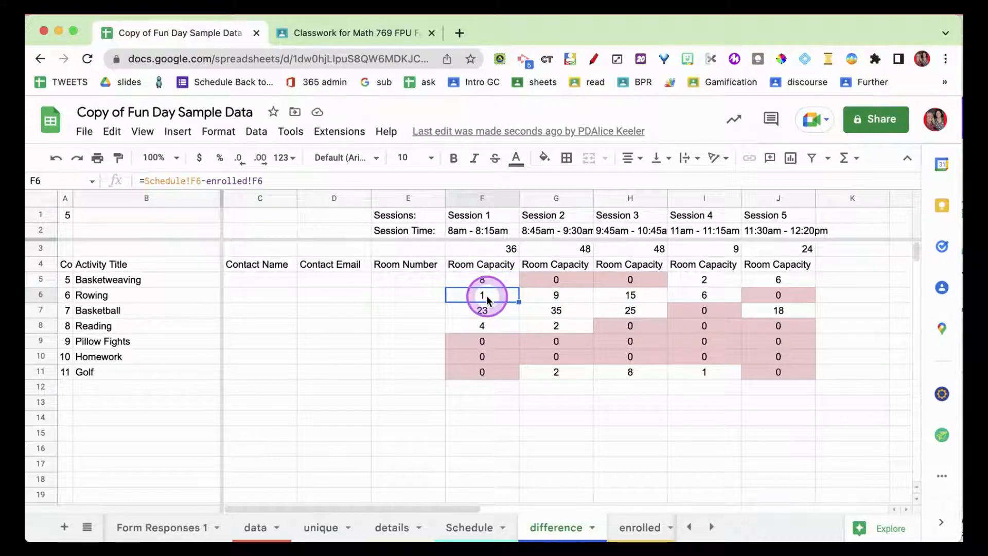
click(767, 310)
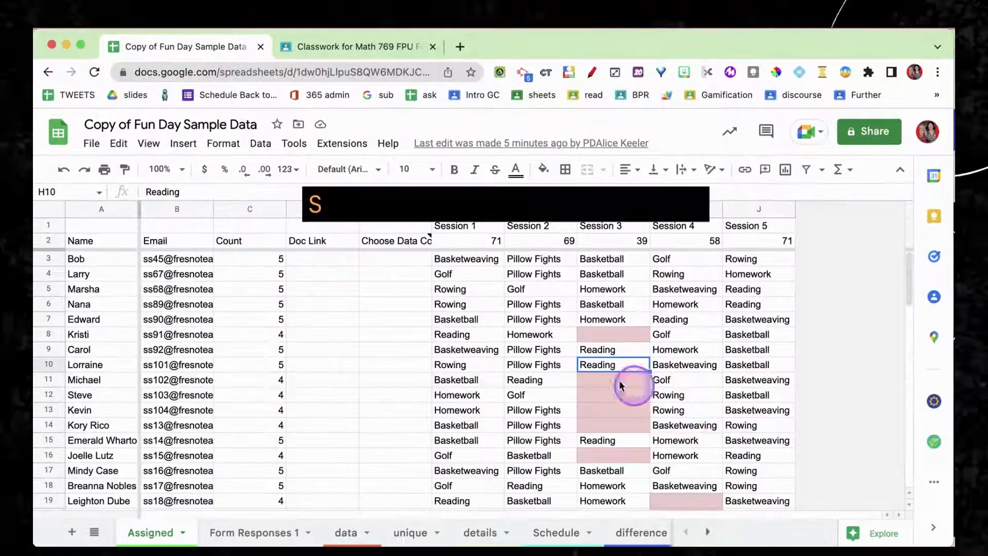
- Examine the highlighted unscheduled gaps in the Assigned sheet and the Scheduler add-on's Fill Gaps options
click(409, 317)
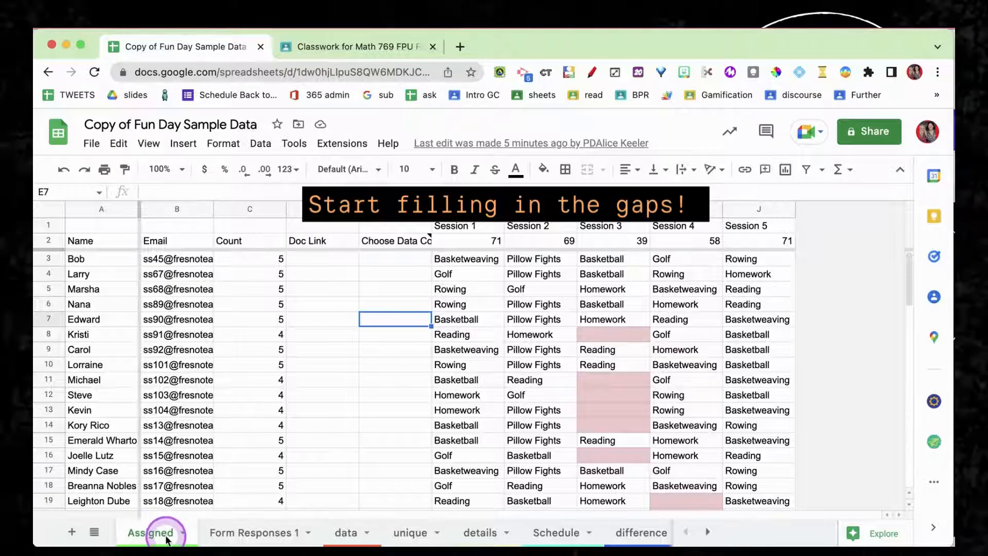
click(573, 413)
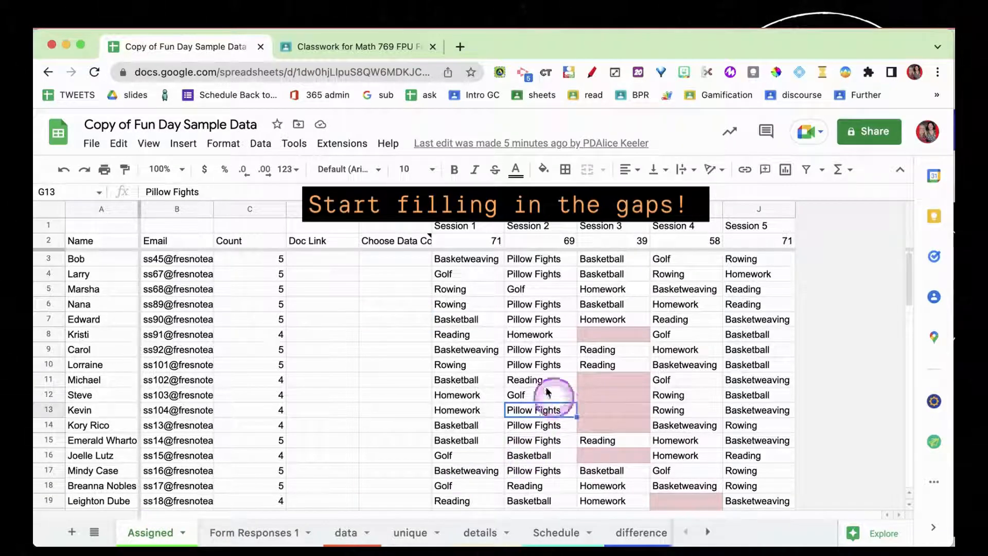
click(349, 151)
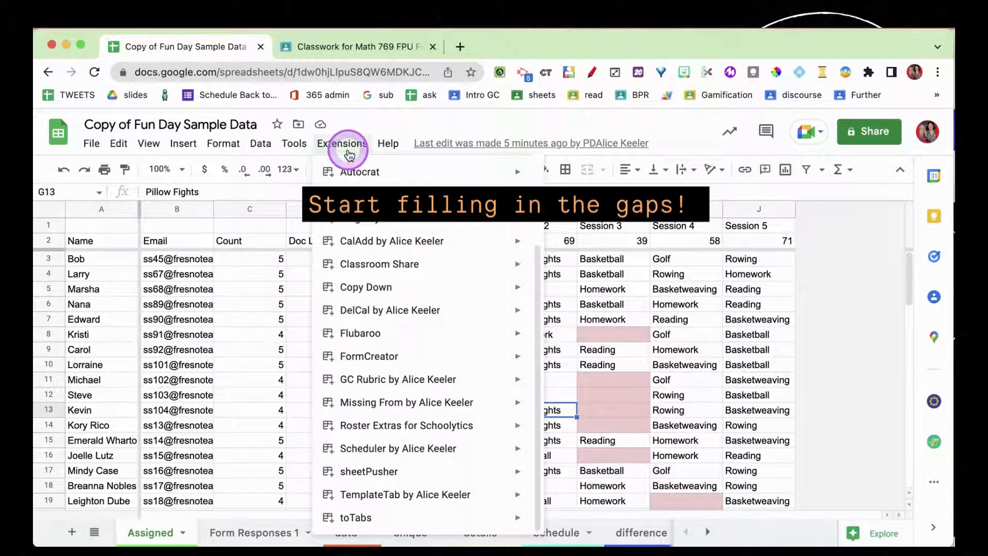
mouse_move(353, 448)
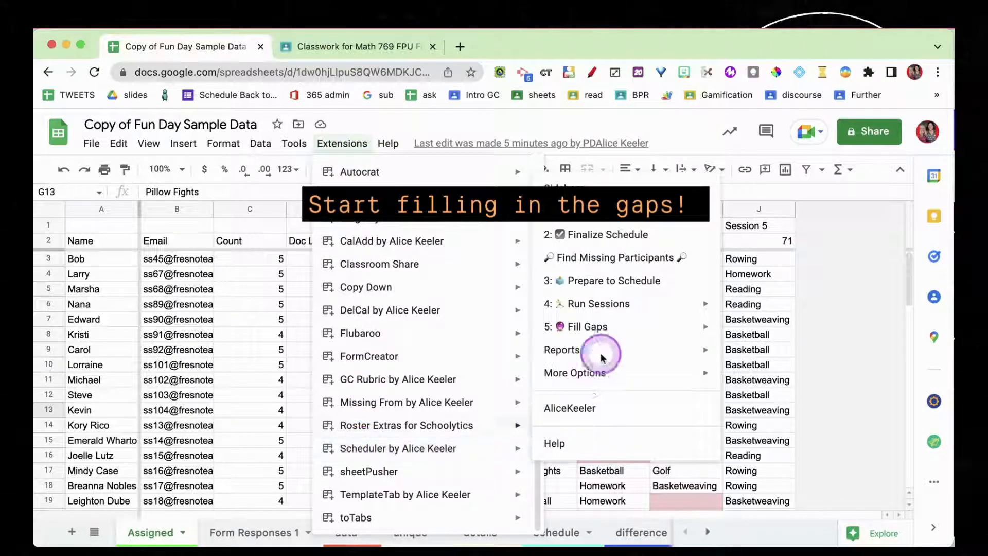
mouse_move(448, 455)
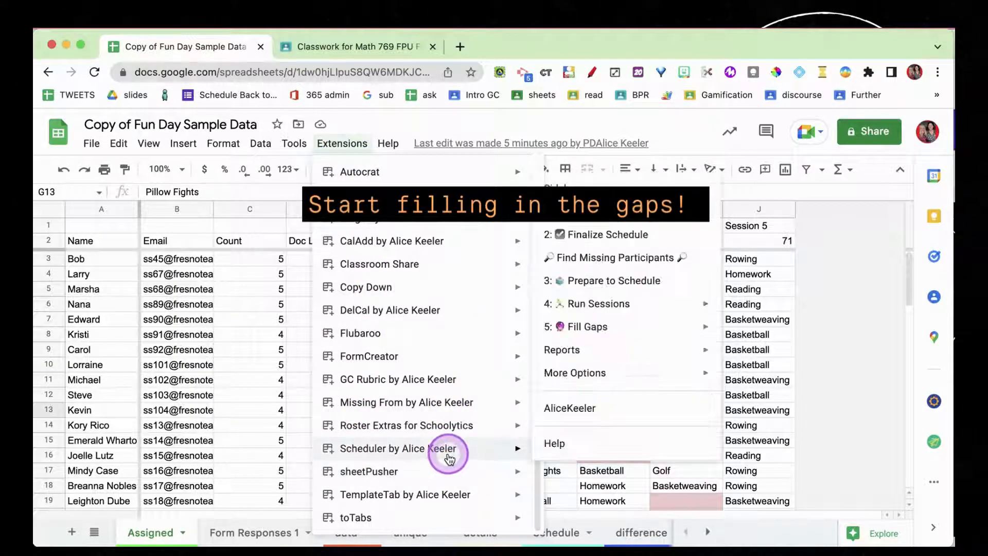
mouse_move(592, 335)
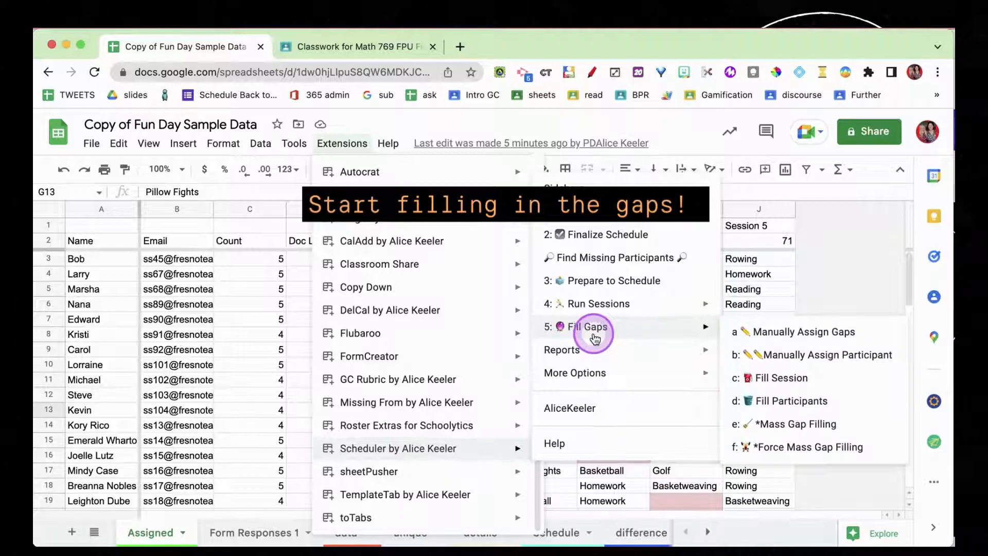
click(669, 485)
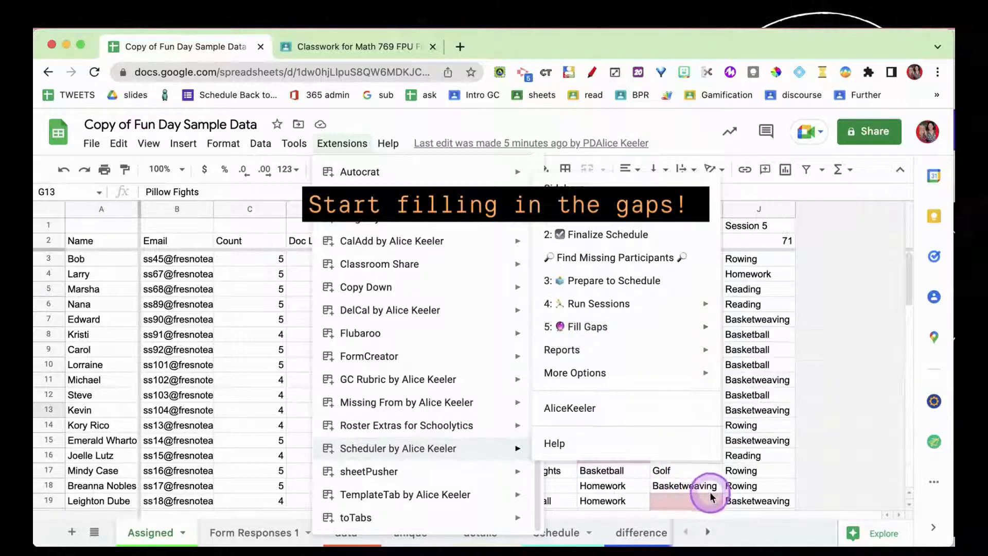
- Try Manually Assign Gaps on the Session 3 gap in H16, declining the offered Rowing placement
click(615, 455)
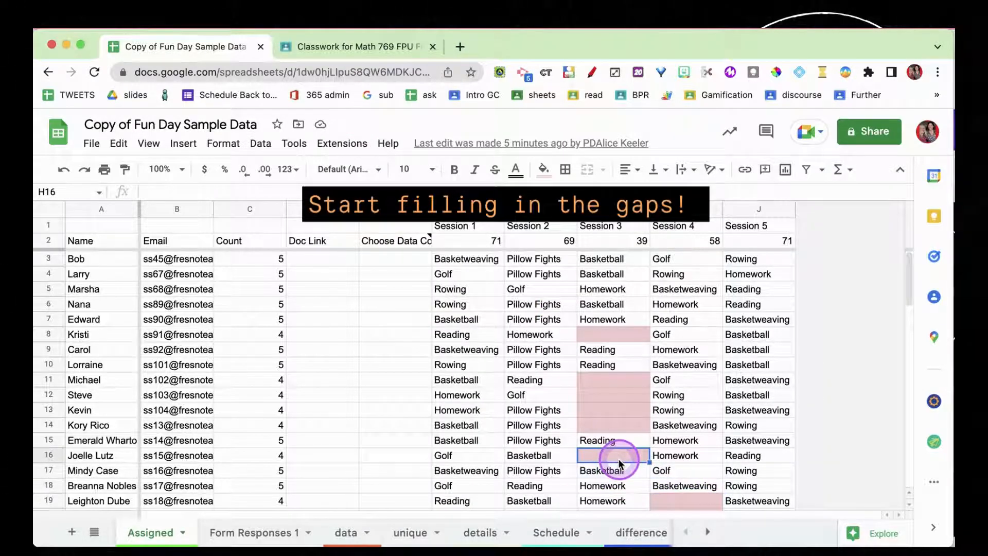
click(342, 144)
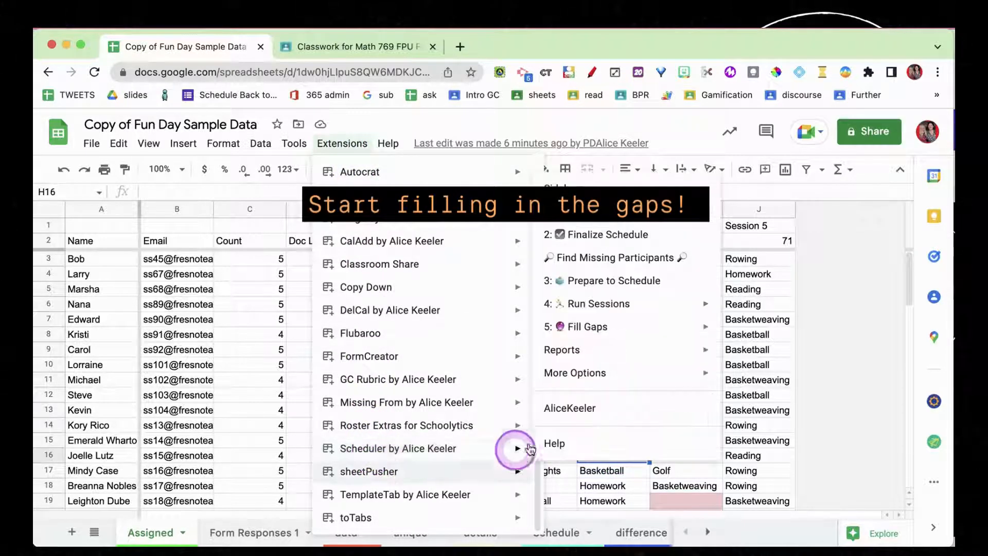
mouse_move(664, 326)
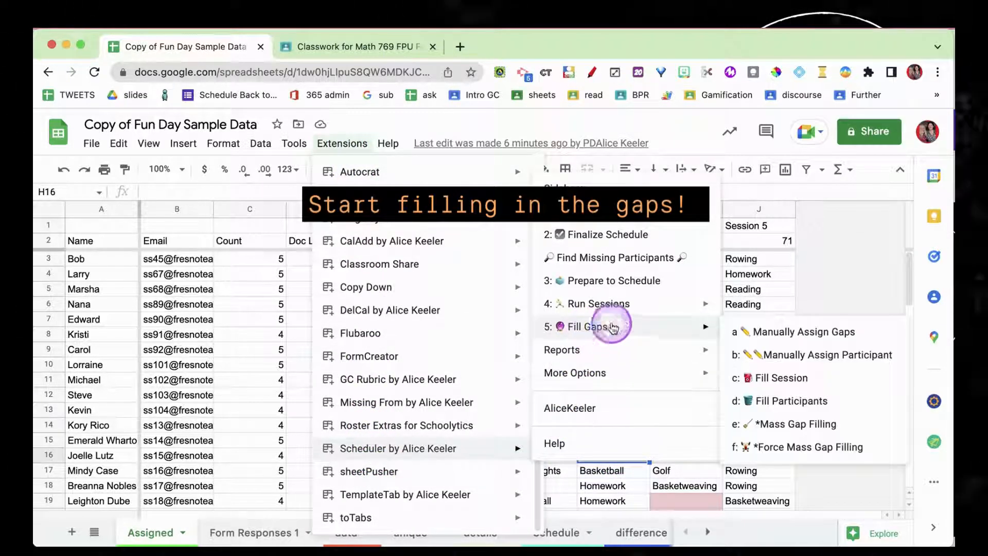
click(780, 334)
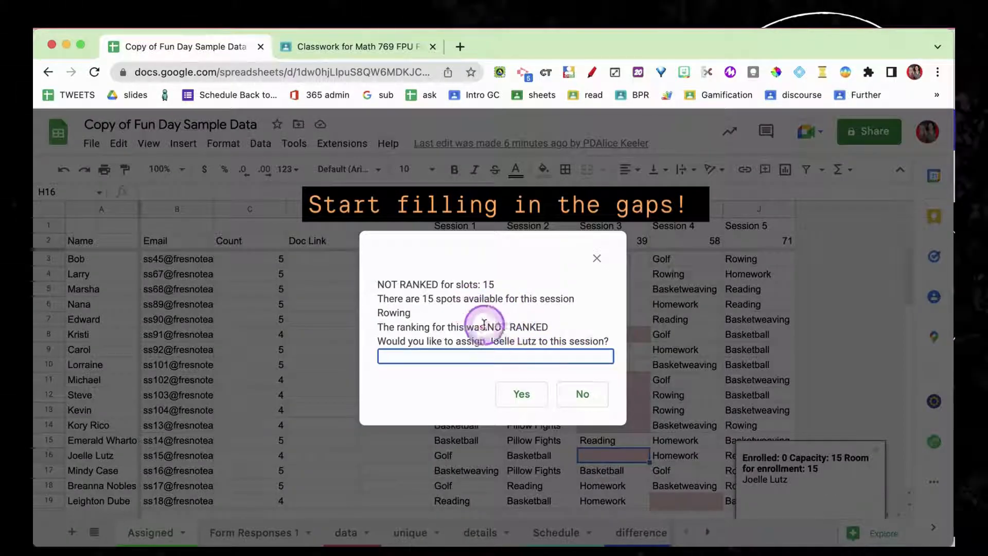
click(582, 403)
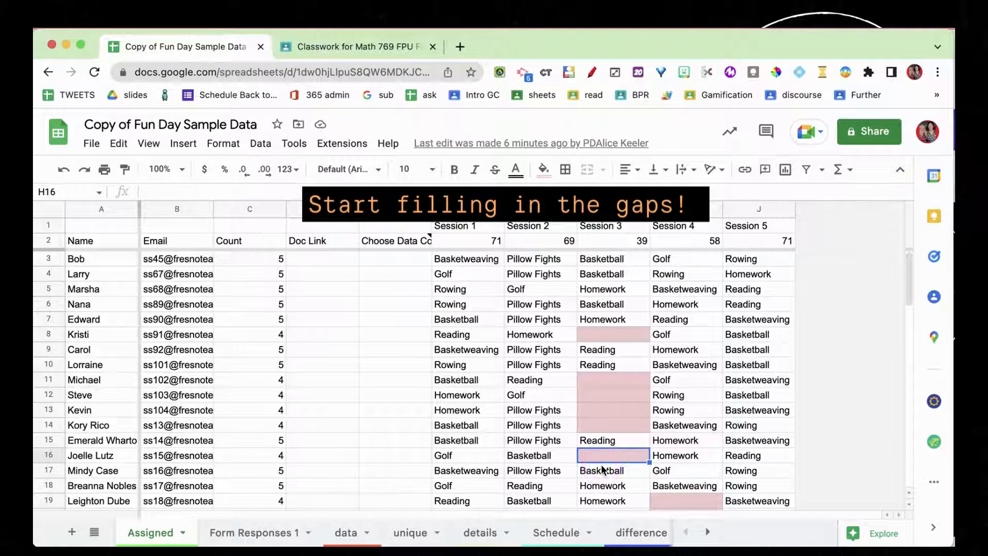
- Assign the participant in row 16 to Rowing for the Session 3 gap in H16 with Manually Assign Gaps
click(330, 141)
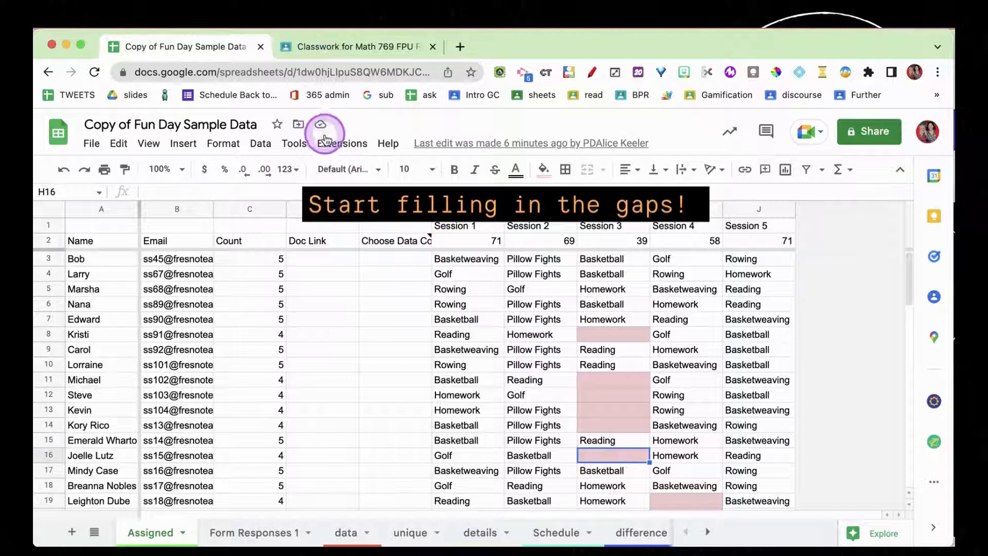
click(363, 434)
click(365, 448)
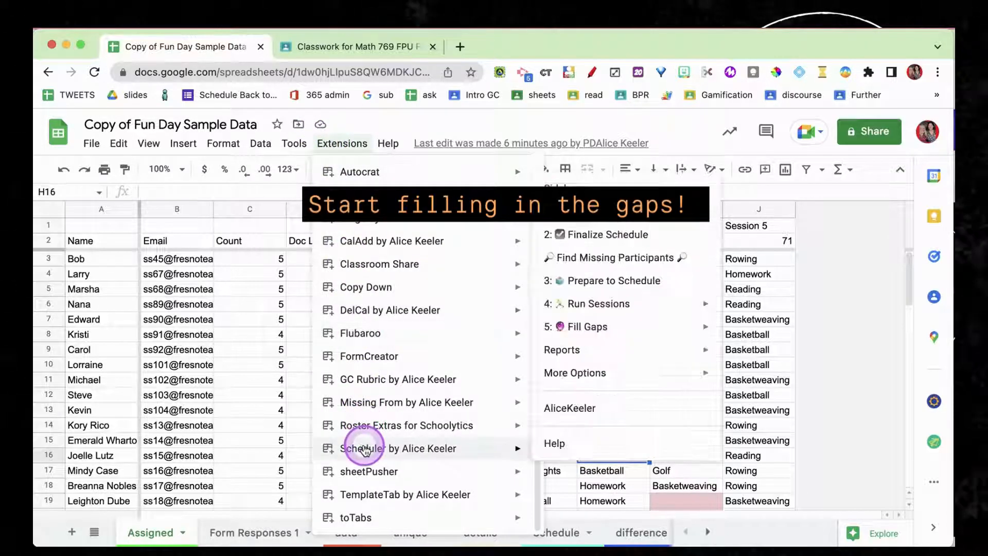
mouse_move(628, 335)
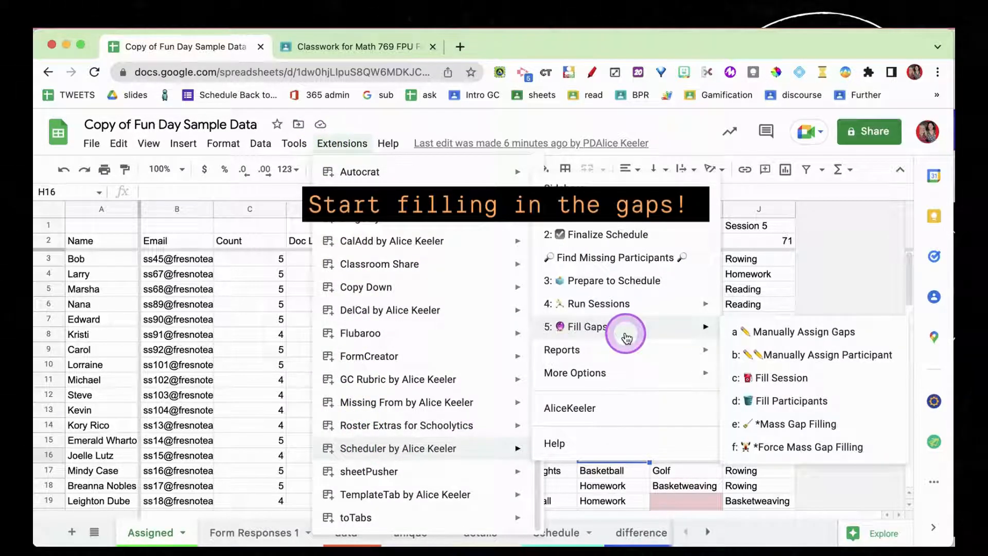
click(768, 334)
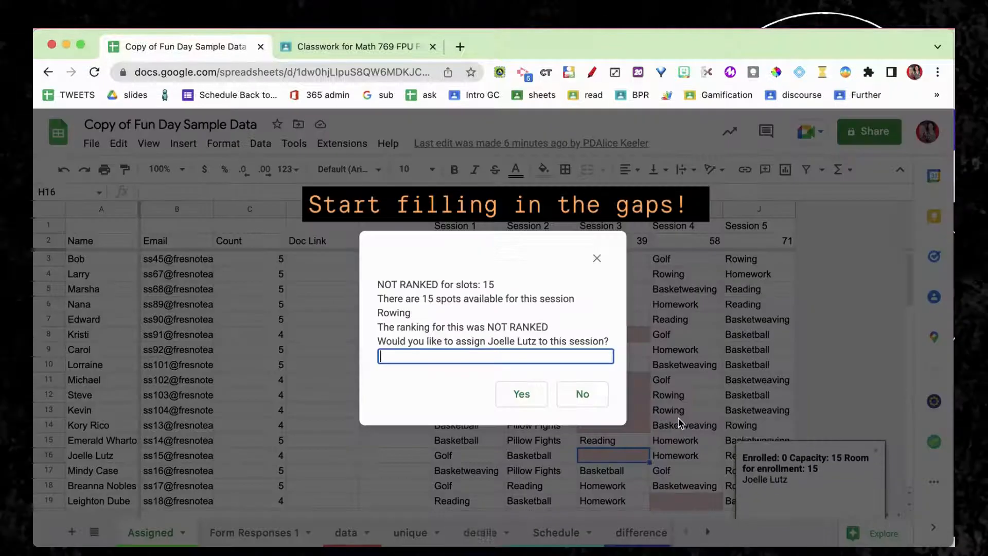
click(568, 401)
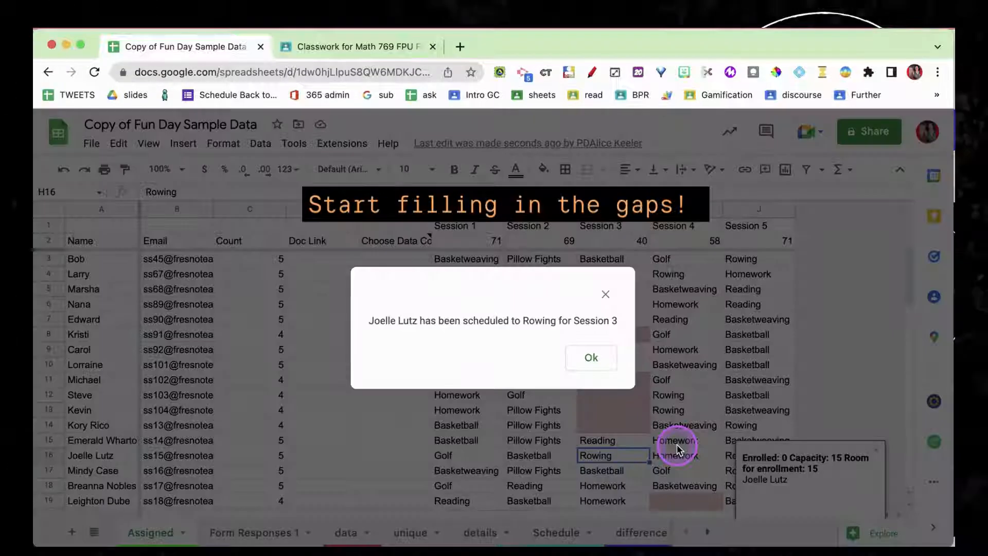
click(591, 357)
- Try the Scheduler add-on's Fill Session option from the gap in I19, focusing on session number 4
scroll(691, 453, down, 1)
scroll(691, 453, down, 2)
click(691, 453)
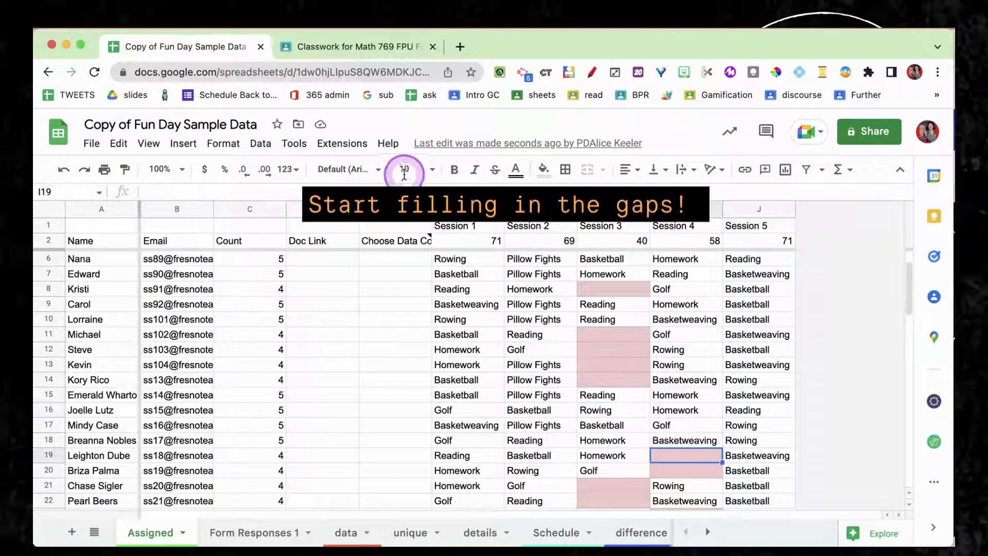
click(350, 149)
mouse_move(355, 447)
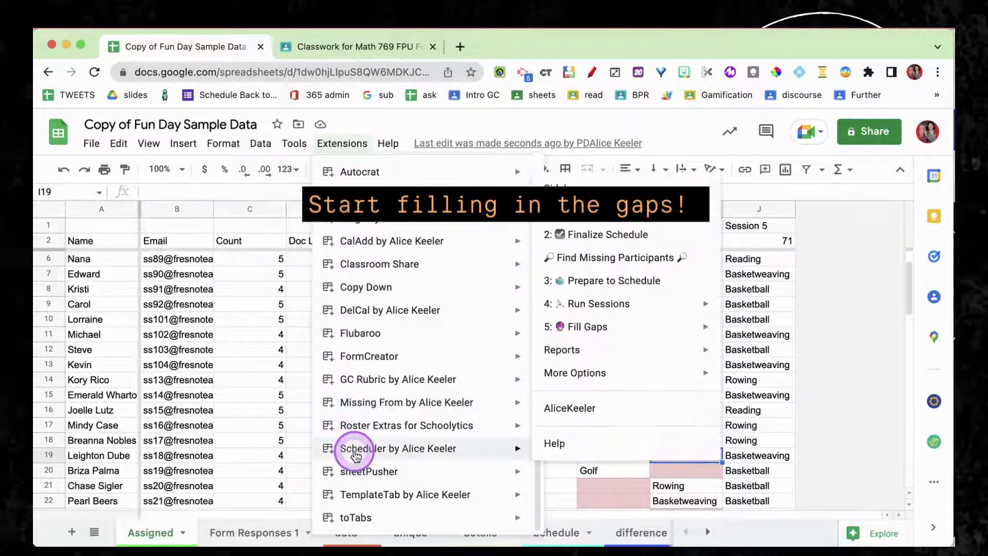
mouse_move(641, 334)
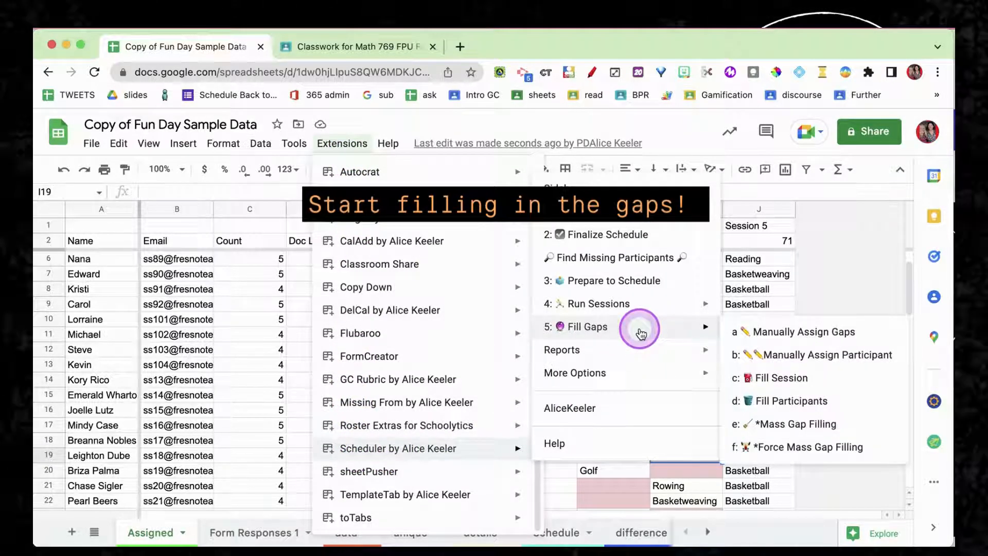
click(780, 379)
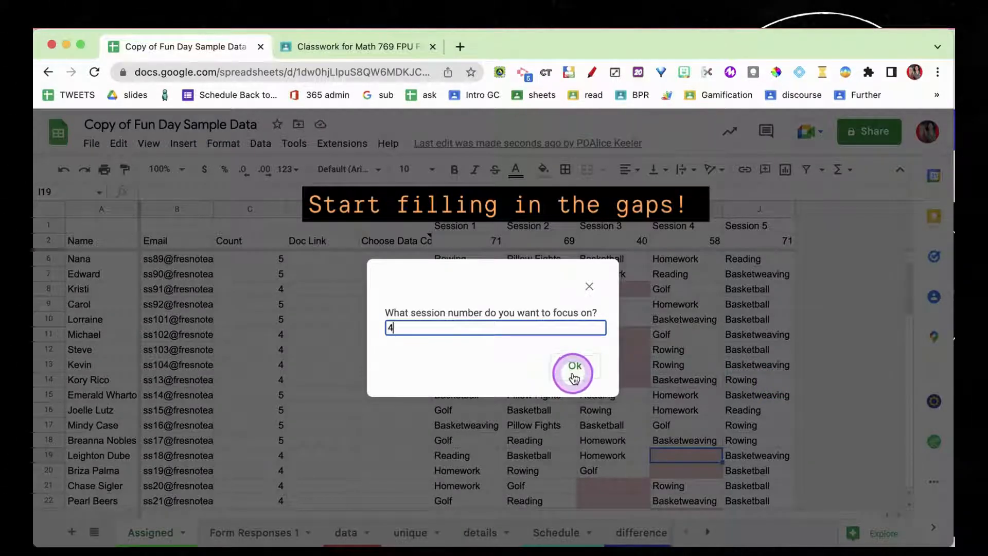
click(575, 378)
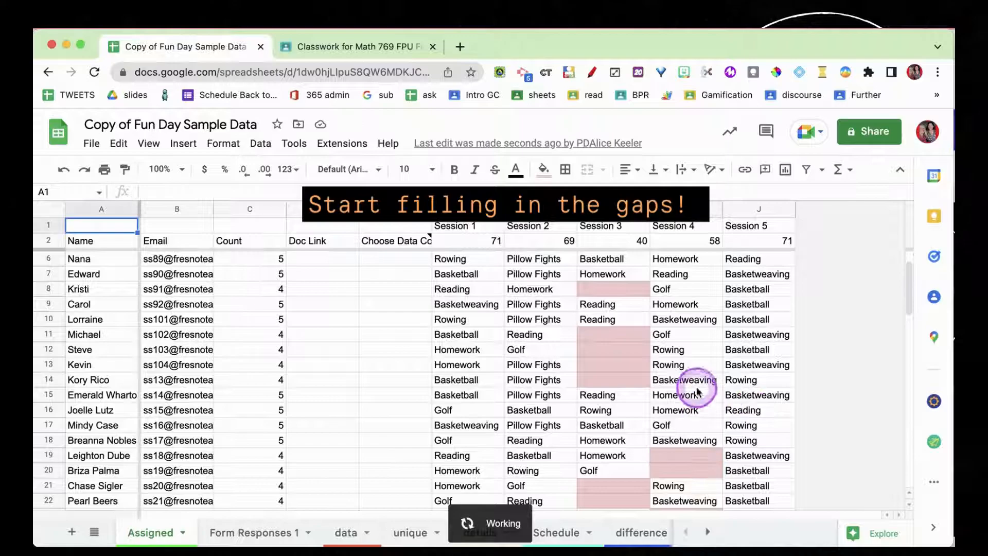
scroll(698, 392, up, 1)
scroll(698, 392, down, 3)
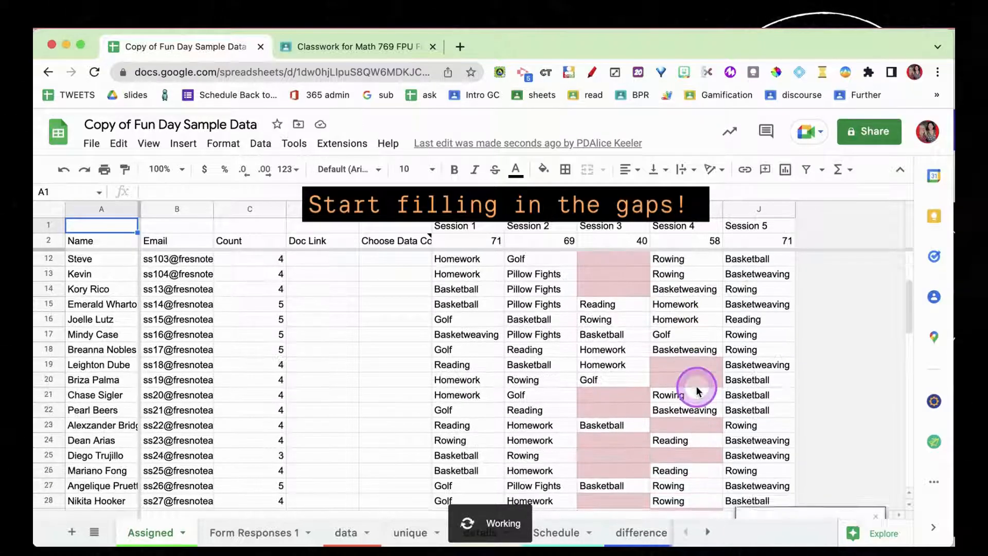
scroll(698, 391, down, 1)
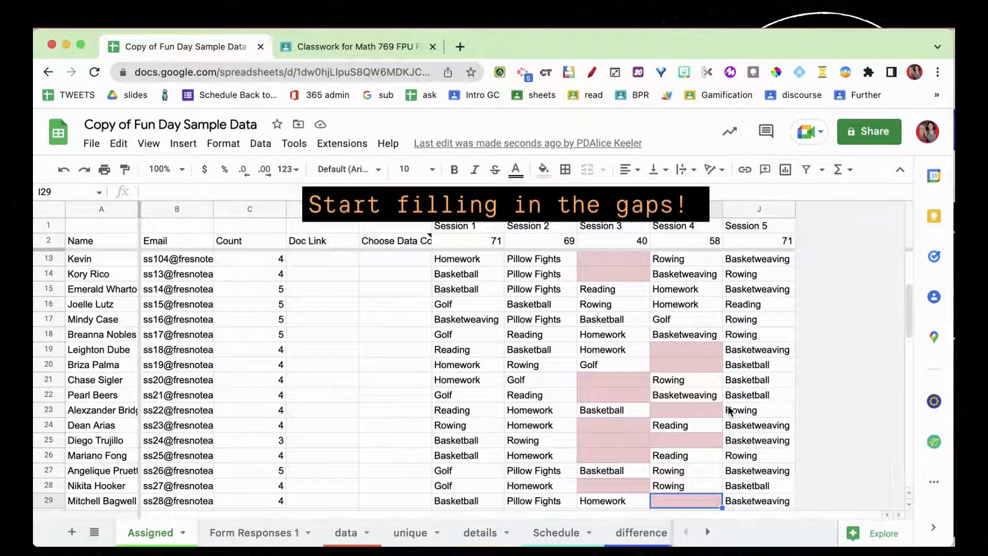
- Select the Session 4 gap in I38 and open the Scheduler add-on's Gaps sidebar
scroll(729, 410, down, 5)
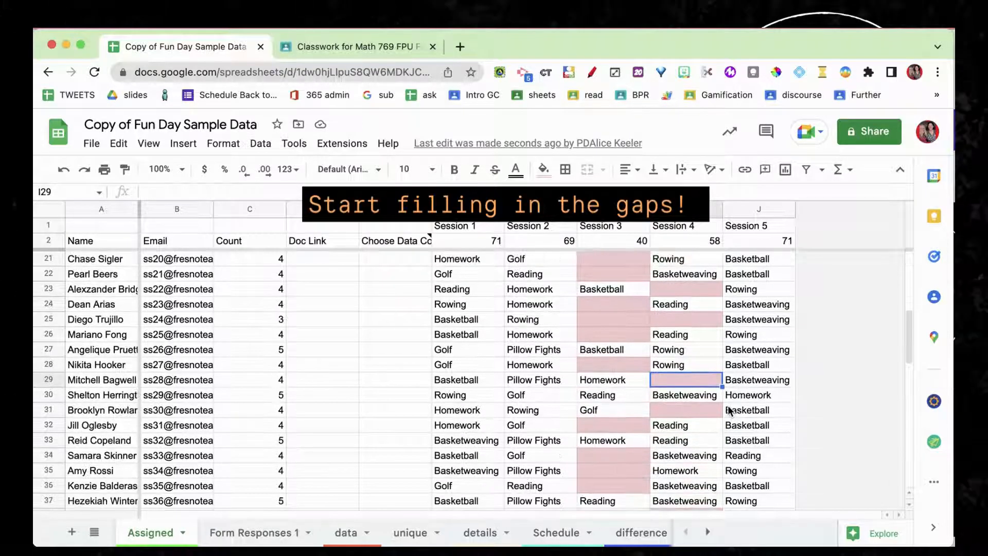
click(688, 410)
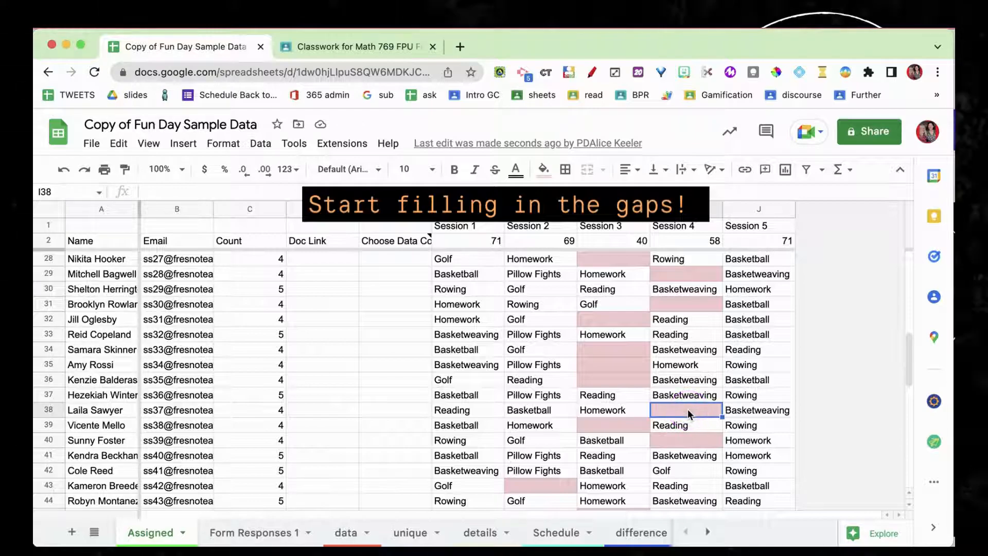
click(360, 144)
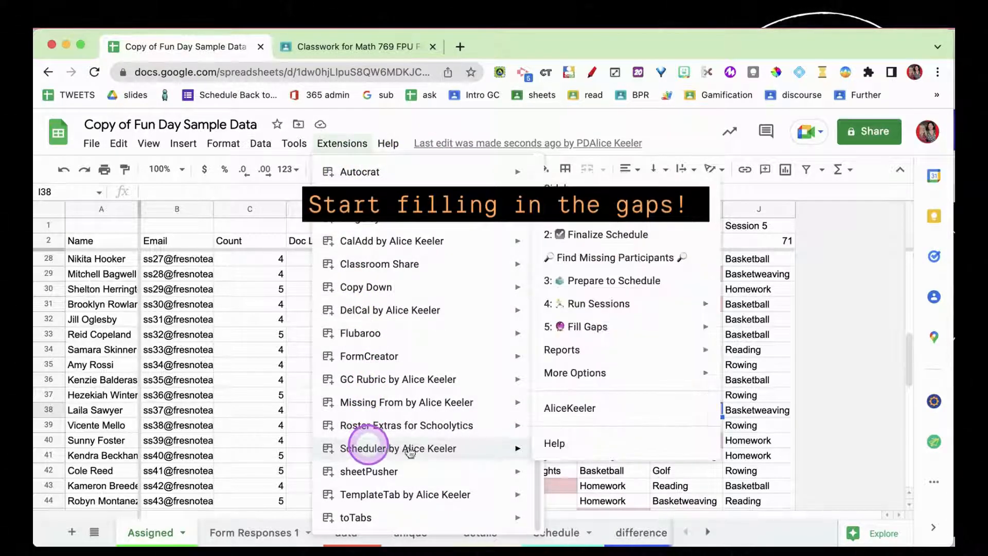
mouse_move(667, 184)
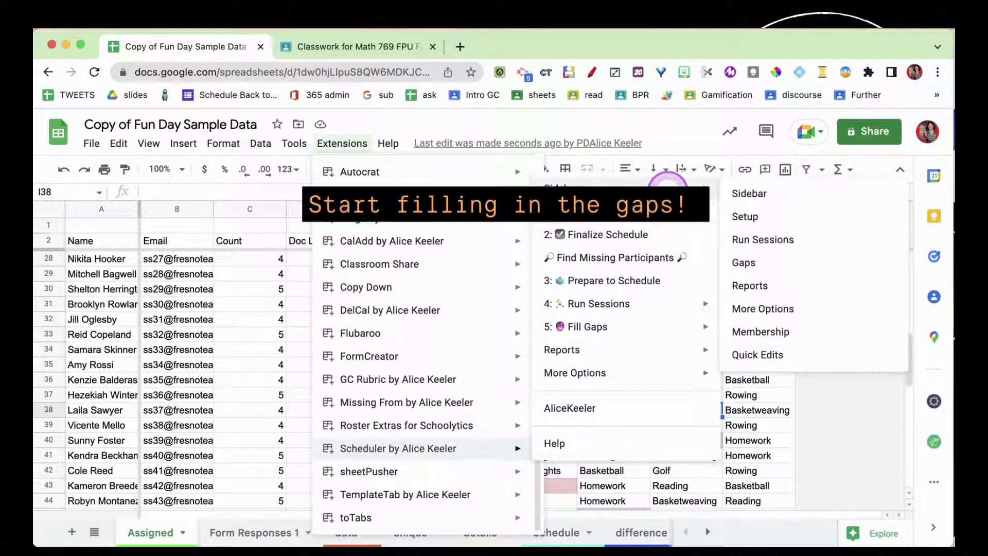
click(765, 267)
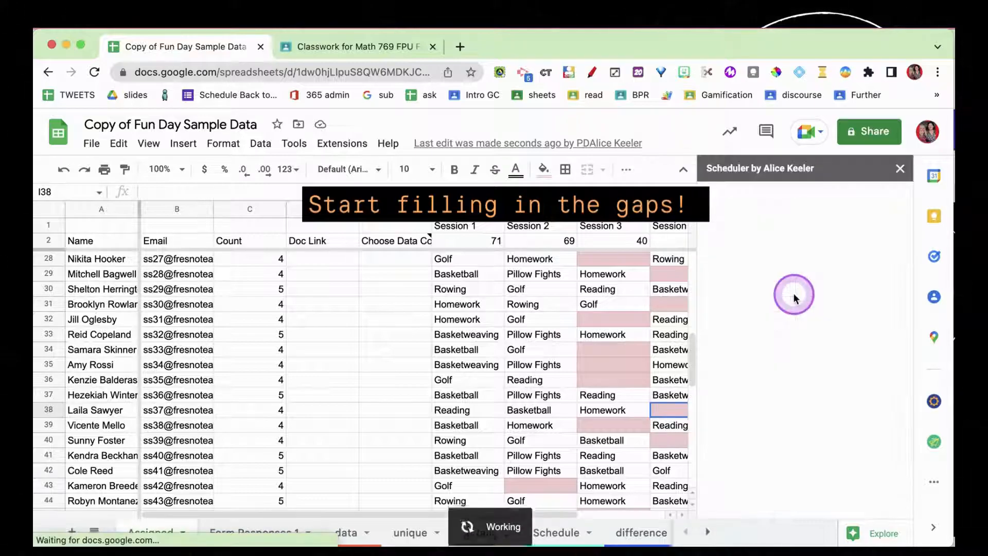
- Examine the Gaps sidebar's options for Session Openings, Remove from Session, Mass Gap Filling and Force Mass Gap Filling
scroll(812, 356, down, 5)
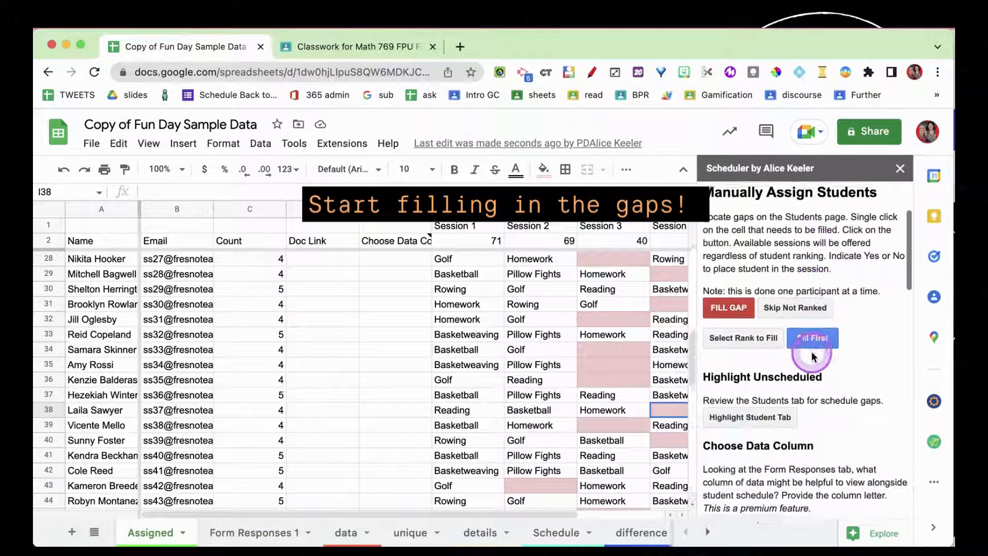
scroll(813, 355, down, 4)
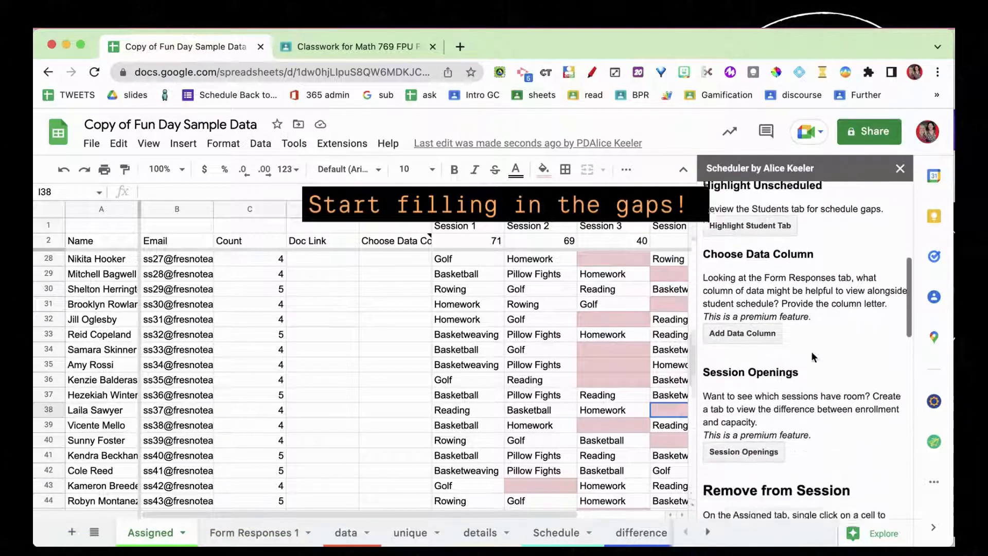
scroll(813, 356, down, 2)
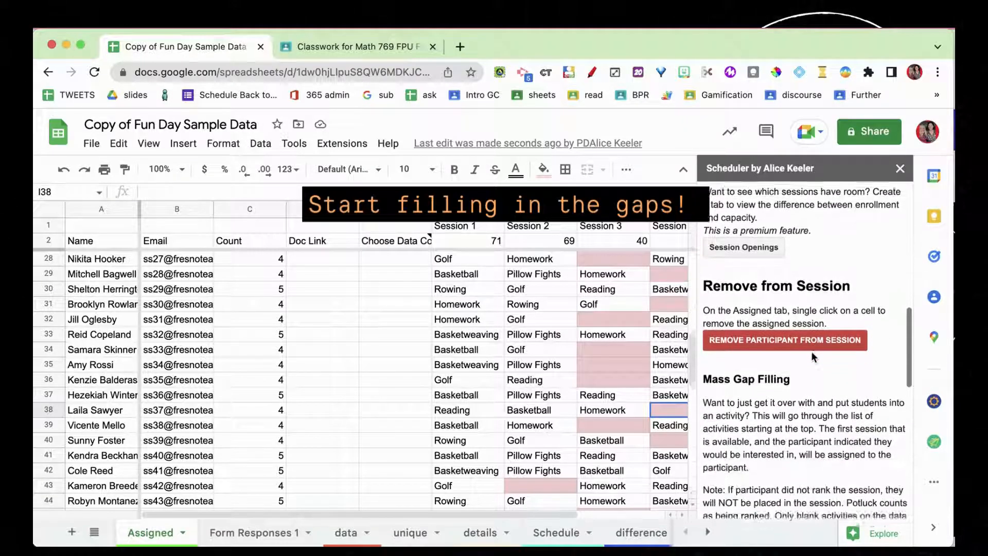
click(807, 337)
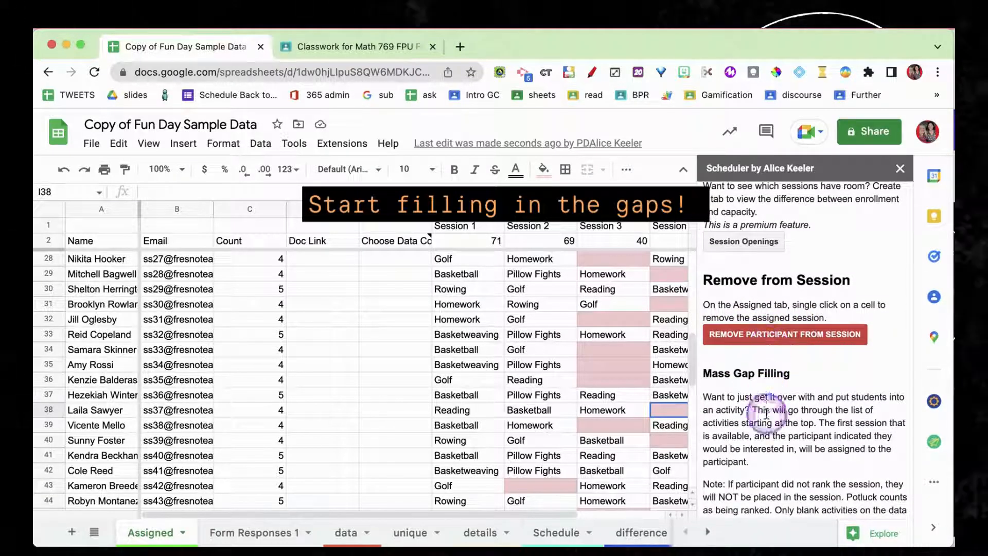
scroll(766, 412, down, 3)
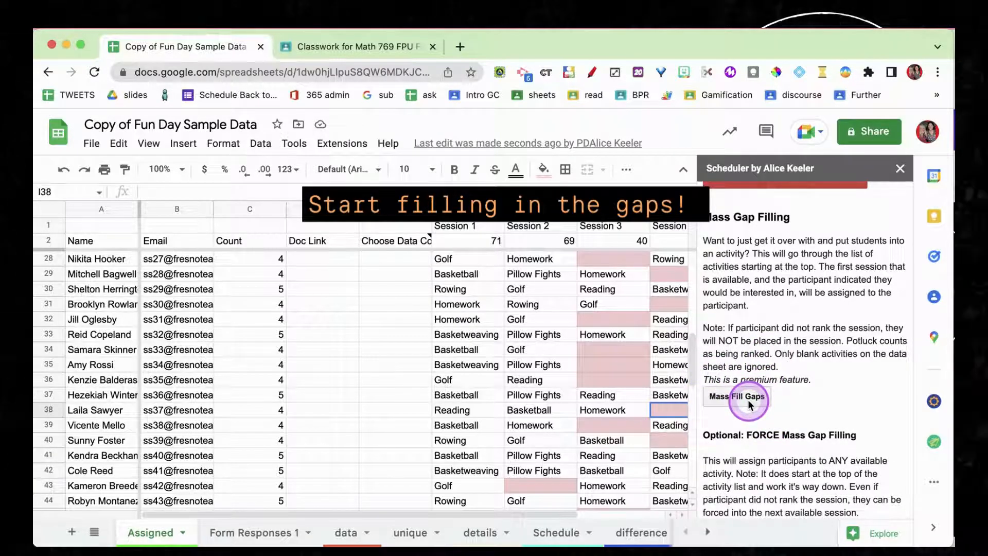
click(749, 403)
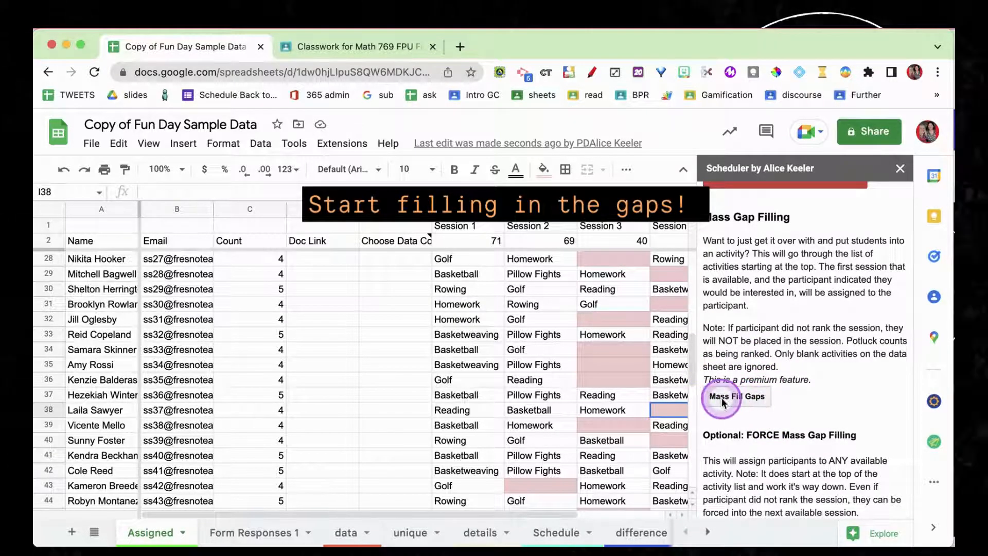
- Assign the participant in row 43 to Rowing for the Session 2 gap in G43 with the sidebar's Fill Gap option
click(514, 482)
scroll(789, 377, up, 4)
scroll(789, 378, up, 7)
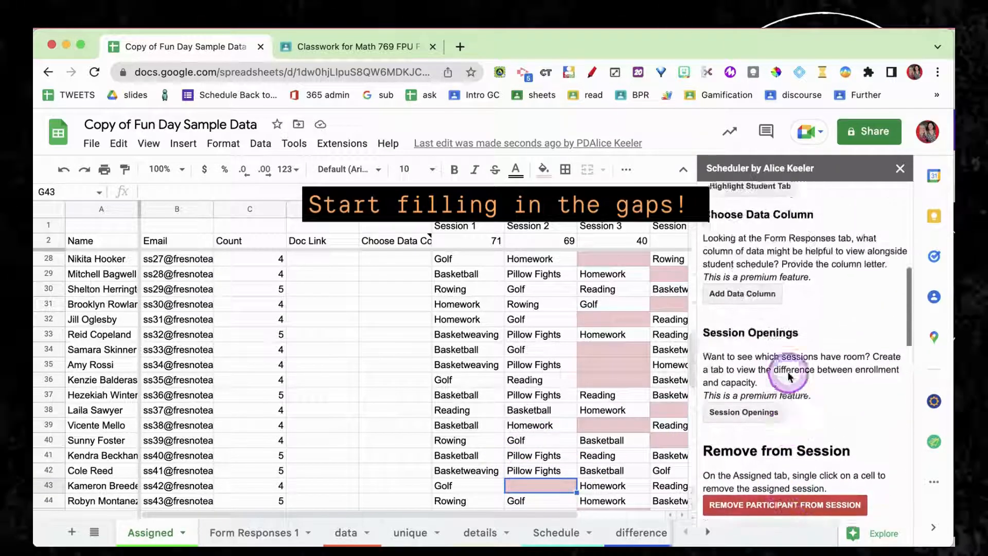
click(730, 292)
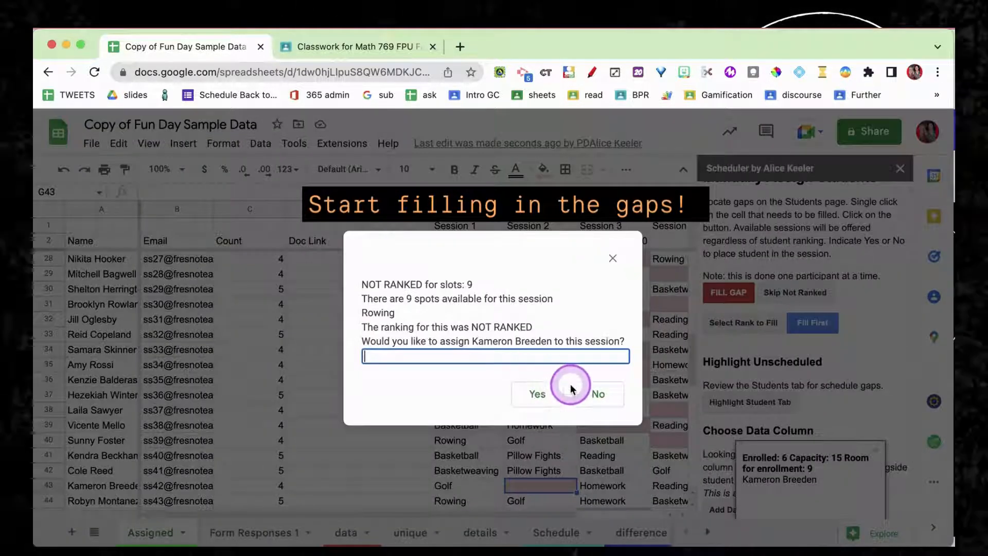
click(596, 397)
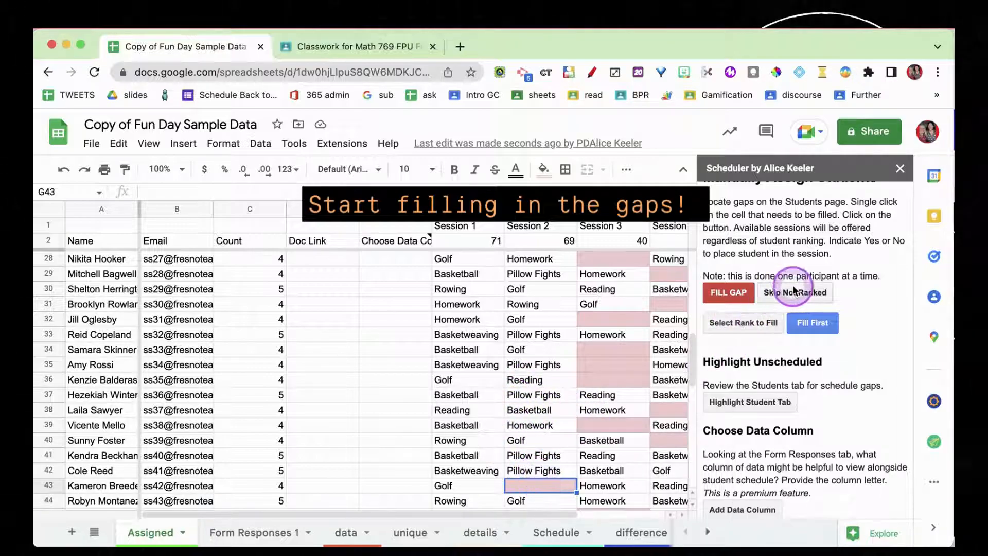
click(723, 289)
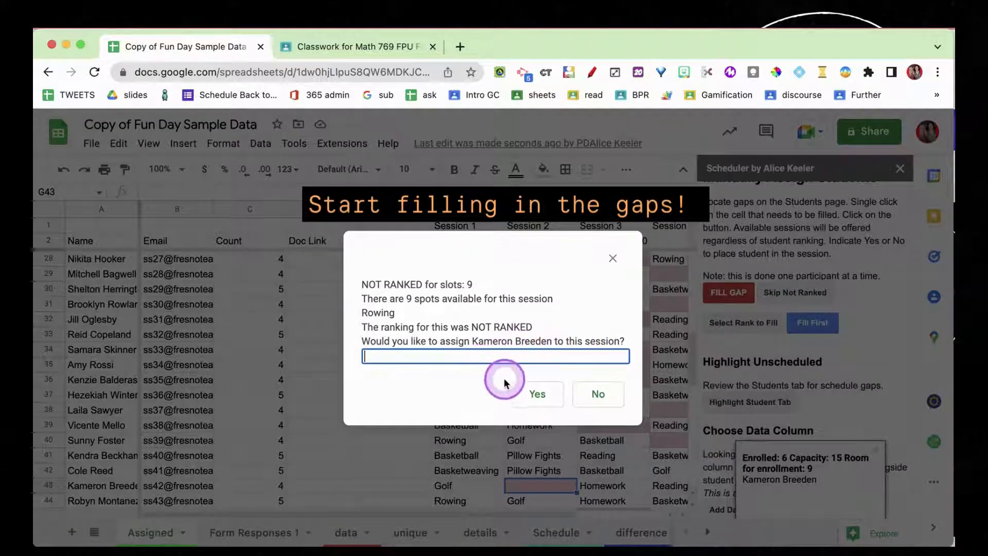
click(546, 400)
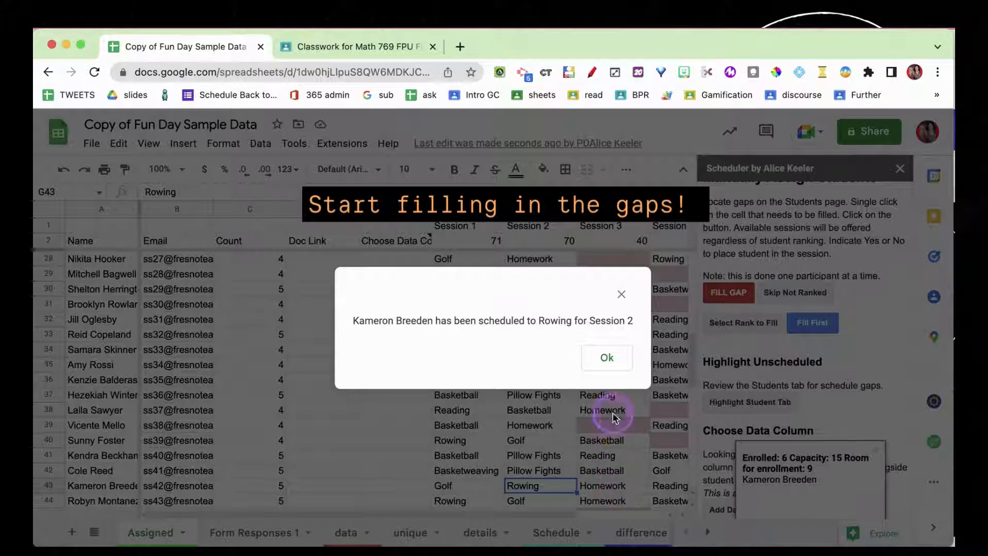
click(602, 356)
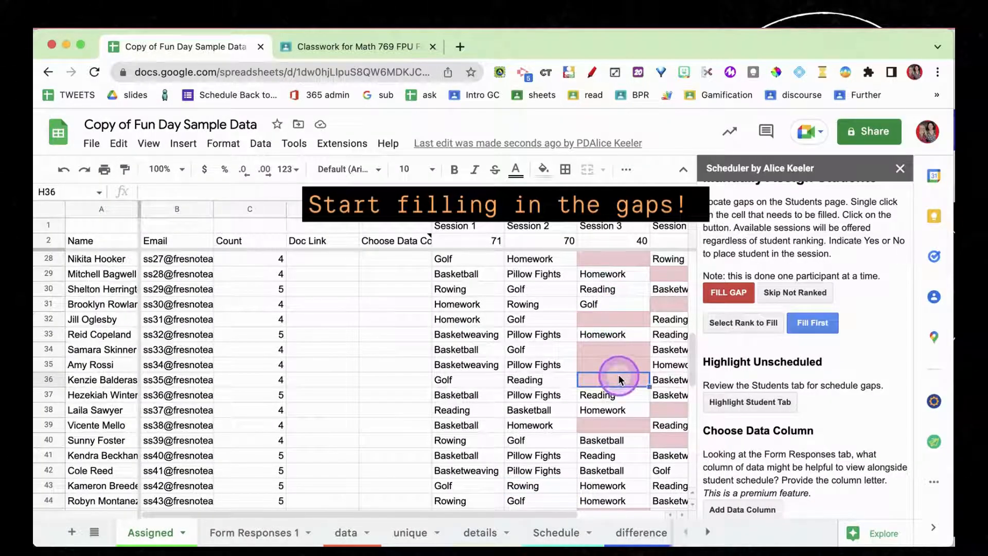
- Examine the remaining highlighted gaps across Sessions 1 to 5 further down the Assigned sheet
scroll(620, 380, right, 2)
scroll(619, 379, down, 3)
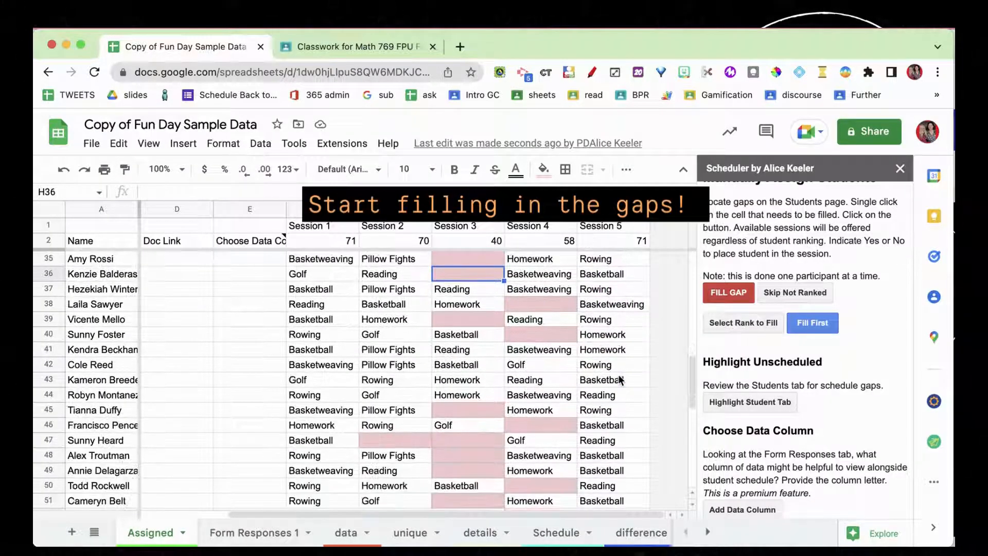
scroll(619, 379, down, 1)
click(437, 422)
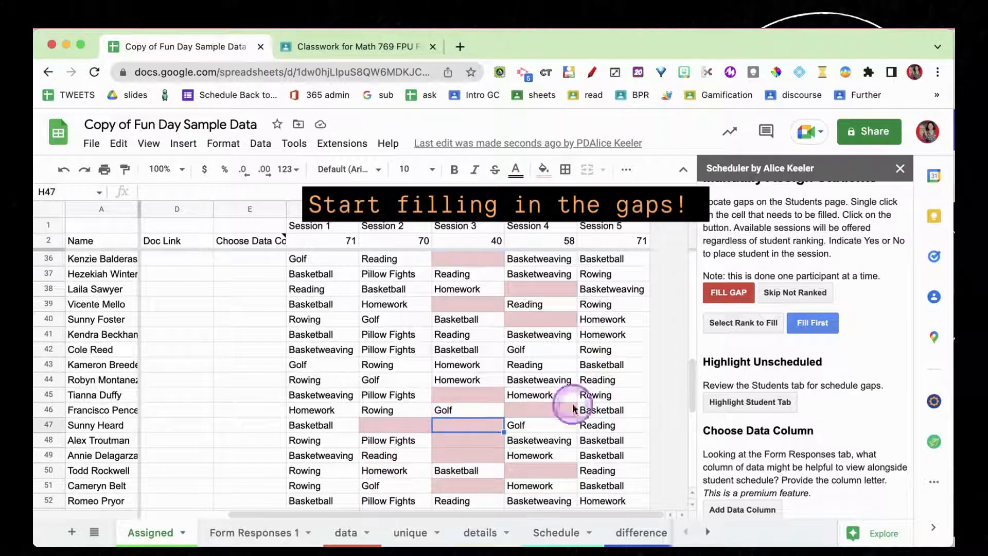
scroll(735, 476, down, 1)
scroll(735, 476, down, 6)
scroll(735, 476, down, 4)
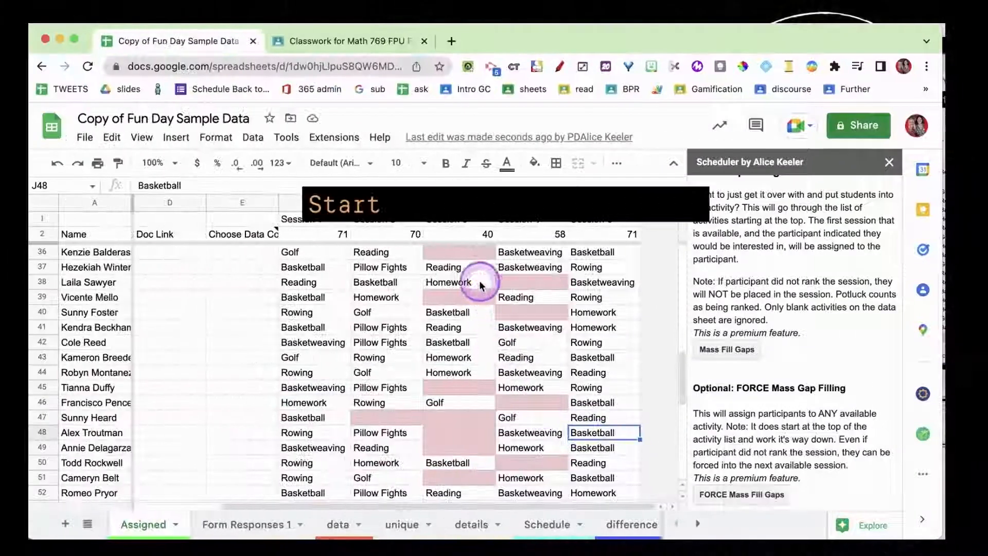
click(514, 313)
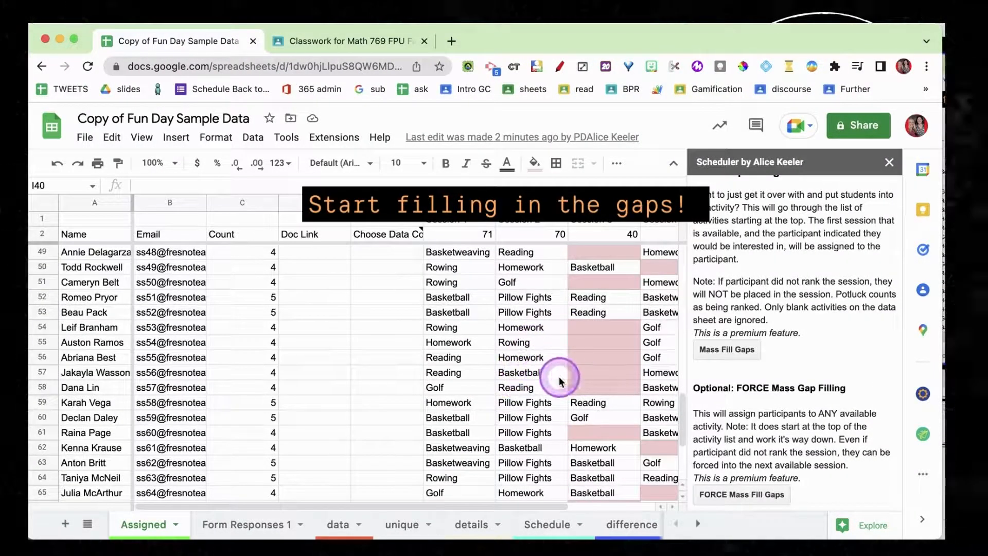
scroll(561, 376, right, 3)
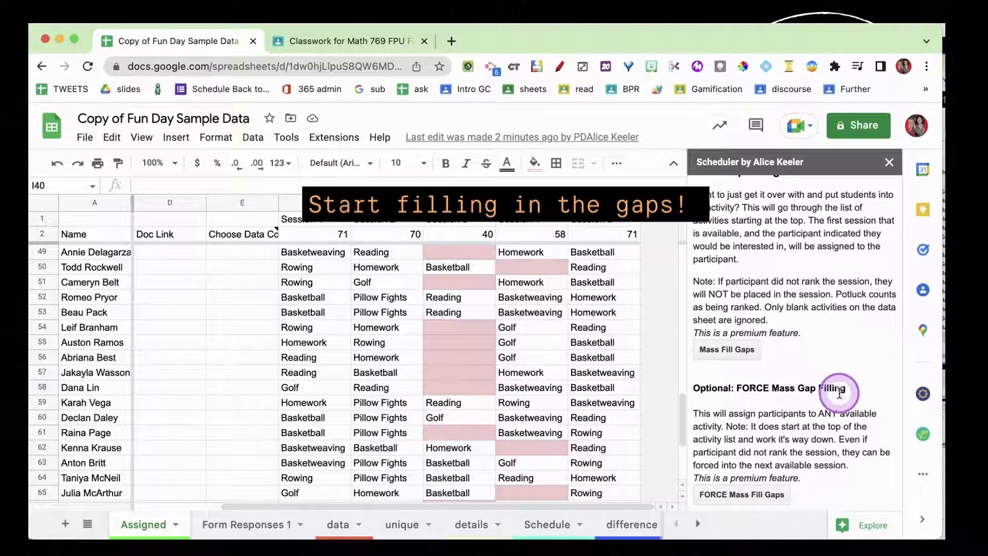
- Remove the participant in row 51 from the Session 4 Homework assignment in I51 with the sidebar's Remove Participant from Session option
scroll(839, 391, down, 4)
scroll(839, 391, up, 3)
scroll(839, 391, up, 3)
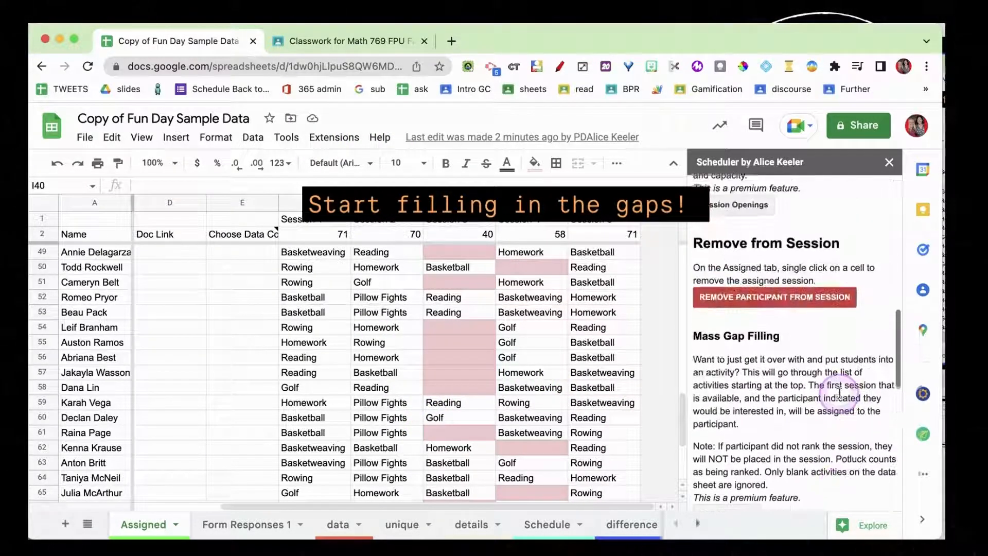
click(530, 282)
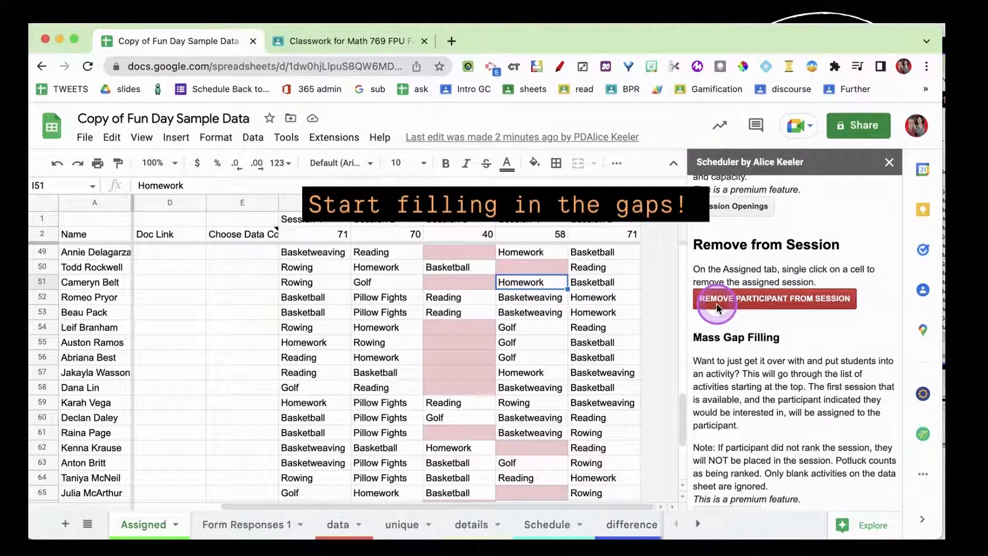
click(544, 288)
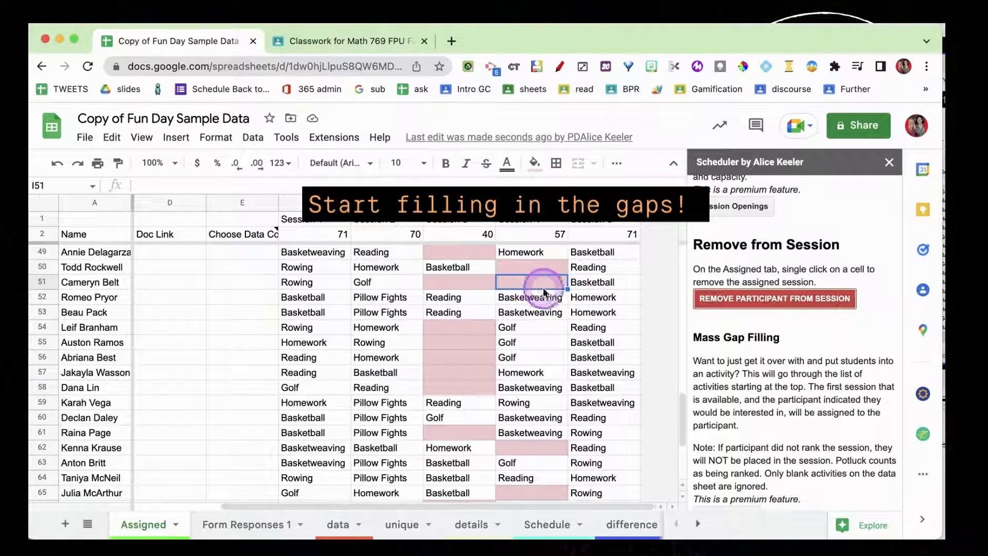
- Assign the participant in row 51 to Basketweaving for the emptied Session 4 cell I51, accepting the offered session
scroll(807, 428, up, 5)
scroll(807, 425, up, 5)
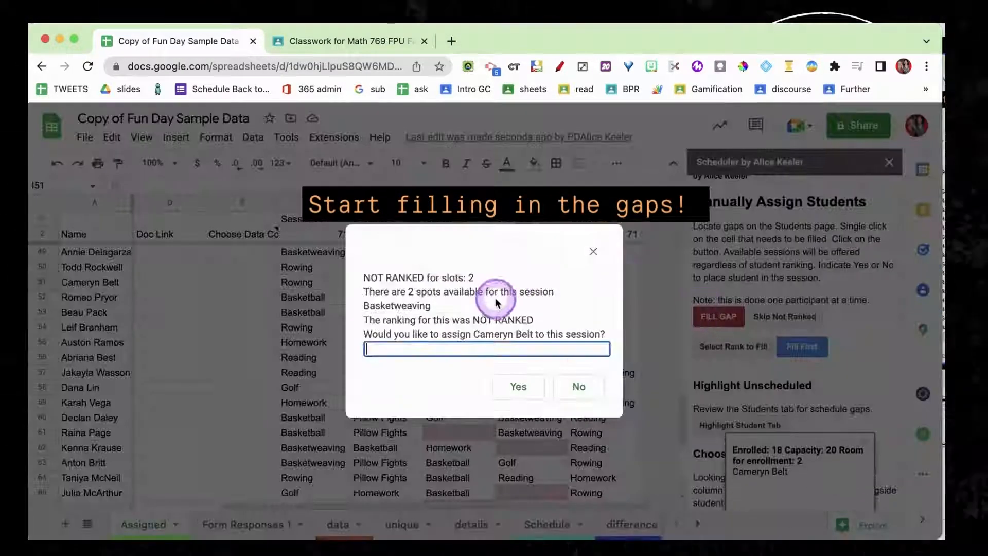
click(514, 381)
click(801, 361)
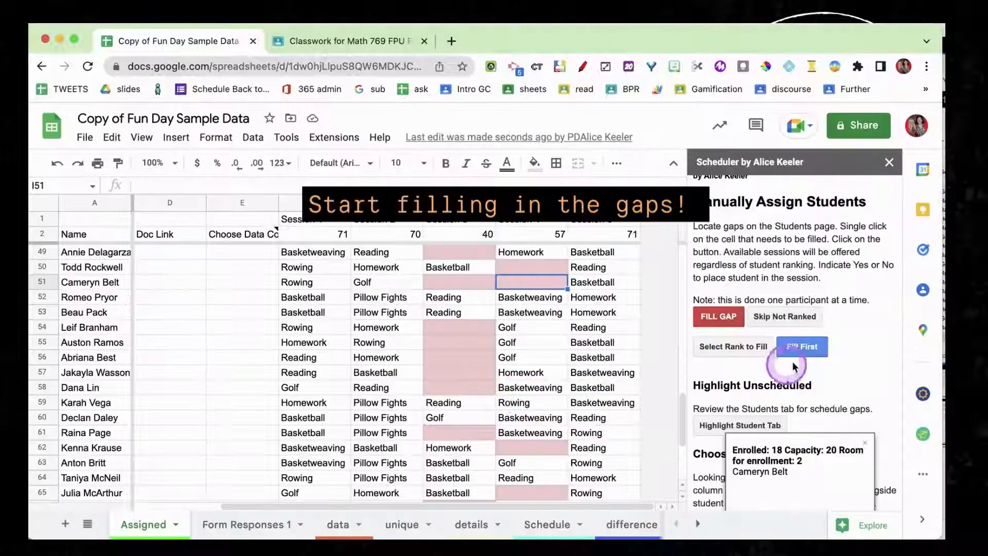
click(588, 354)
- Find the sidebar's Reports section and bring up the Scheduler add-on's list of report options
scroll(875, 344, down, 10)
scroll(873, 348, down, 10)
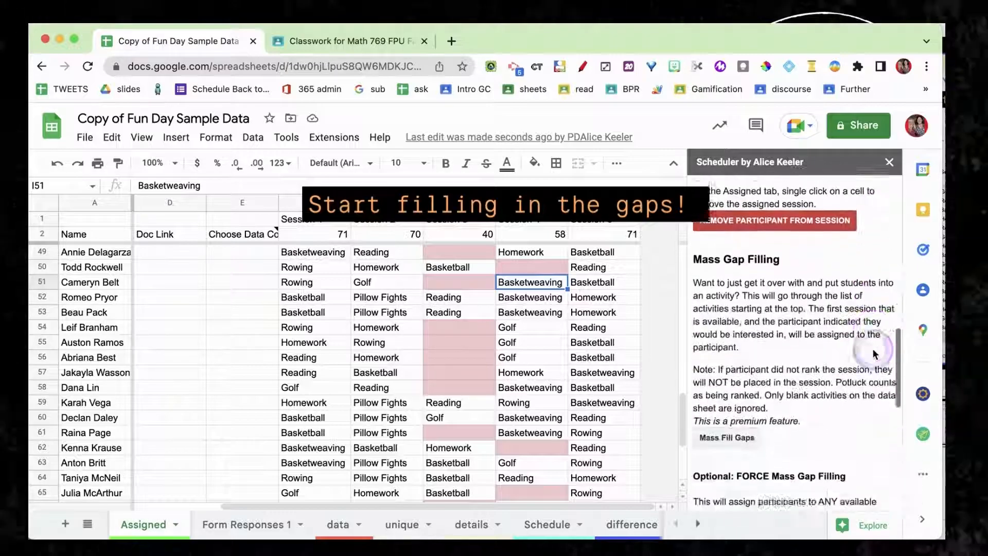
click(704, 328)
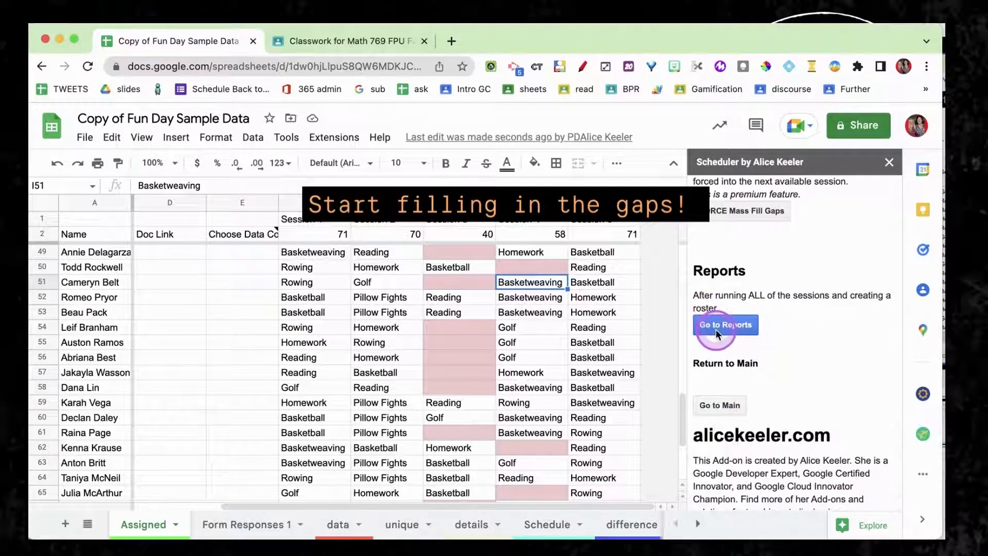
click(334, 137)
mouse_move(343, 439)
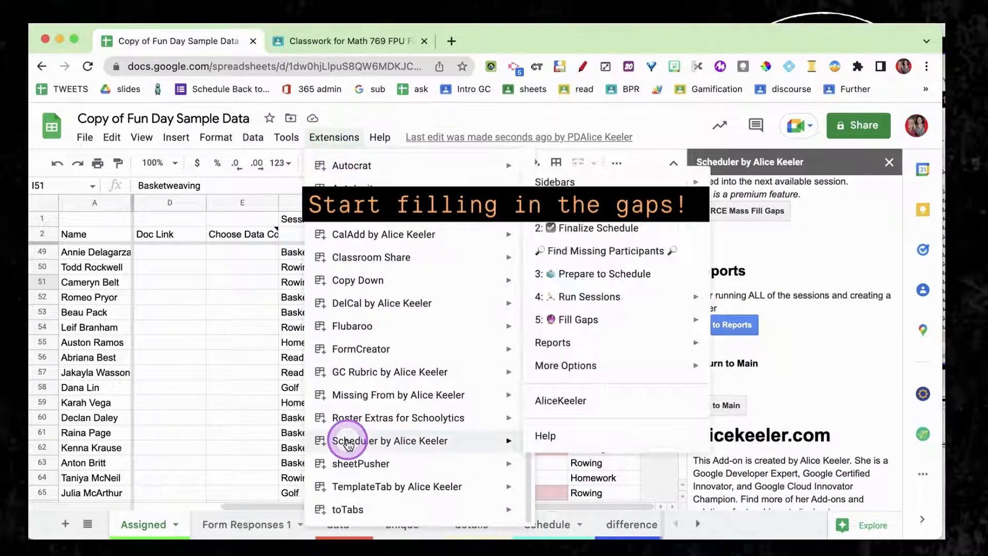
mouse_move(602, 351)
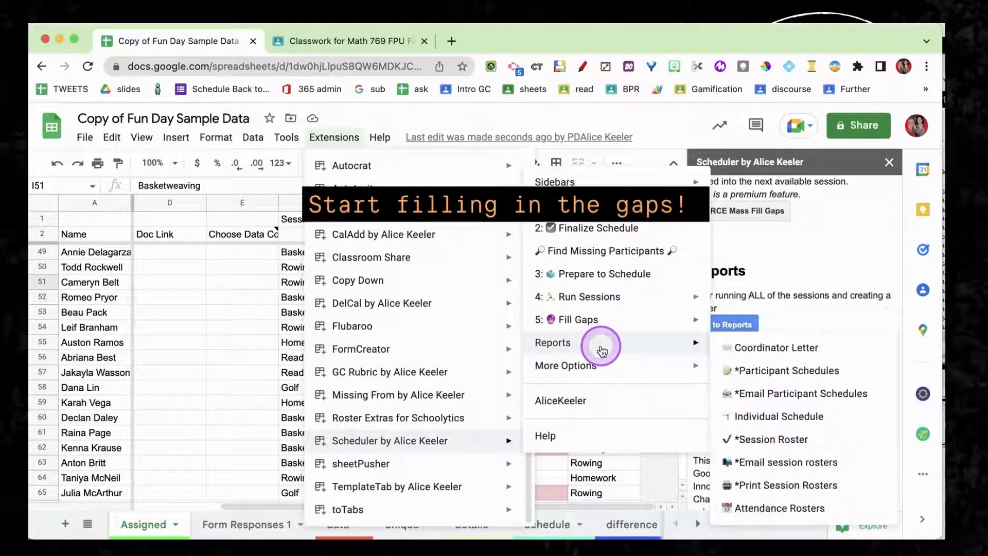